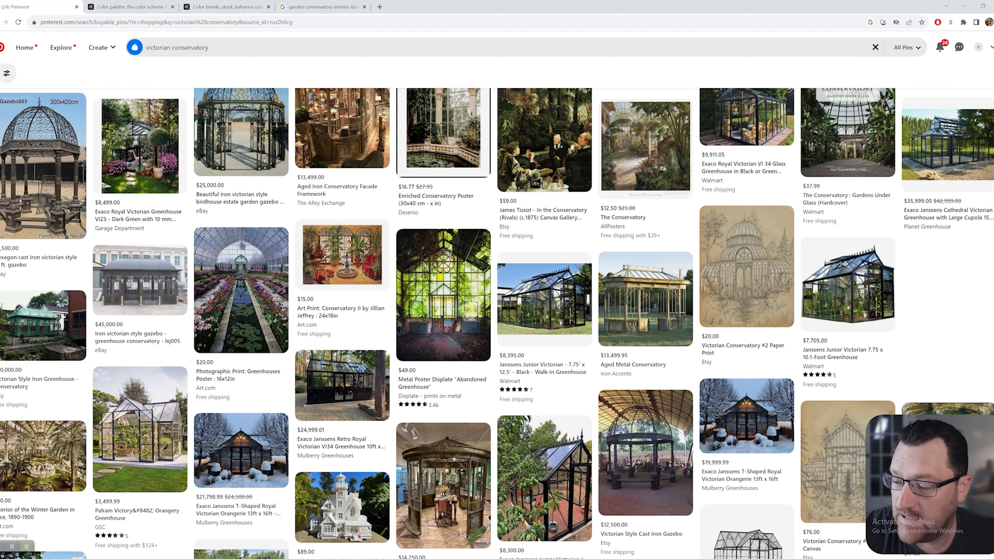
# Open the Janssens Royal Victorian greenhouse pin, then go to the conservatory interior image results
pyautogui.scroll(4, 343, 266)
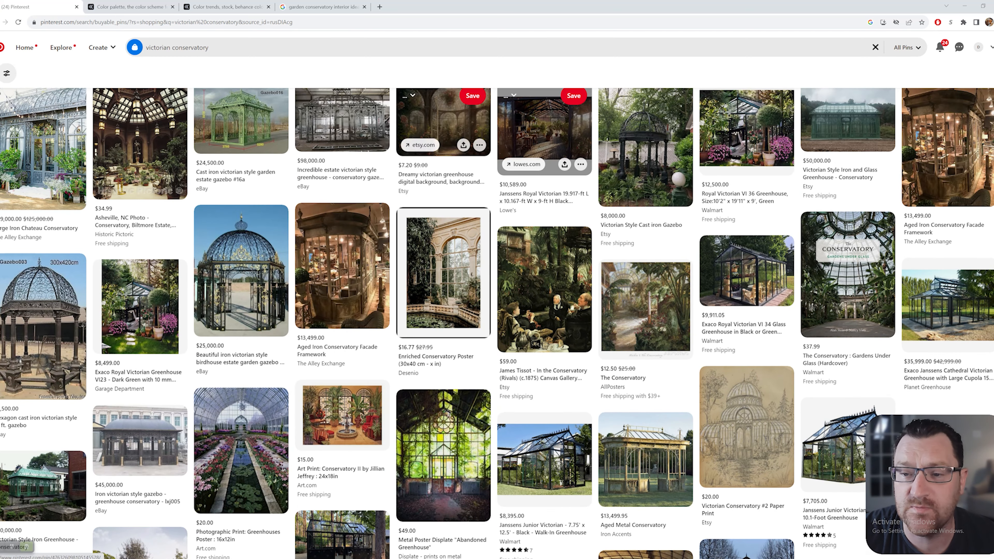
pyautogui.scroll(2, 342, 195)
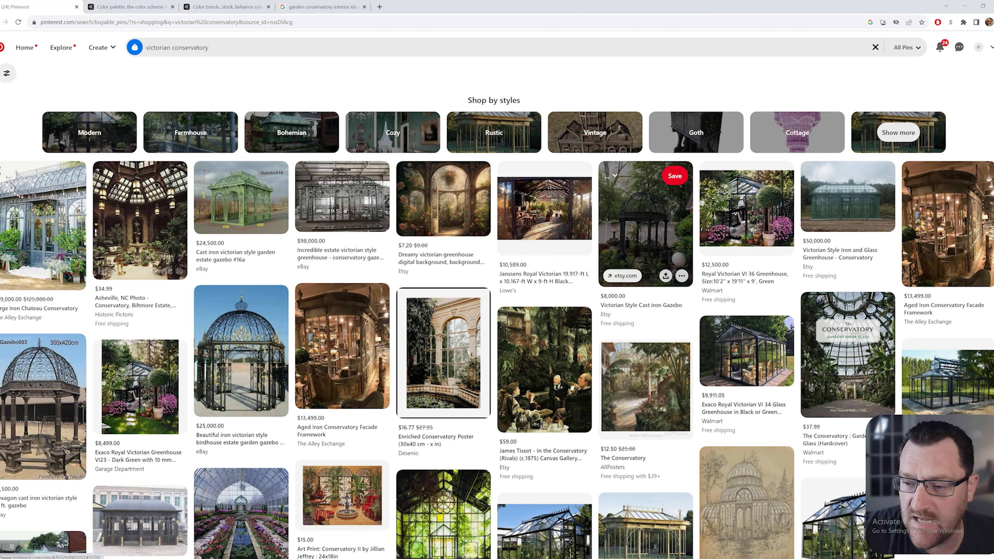
pyautogui.click(544, 207)
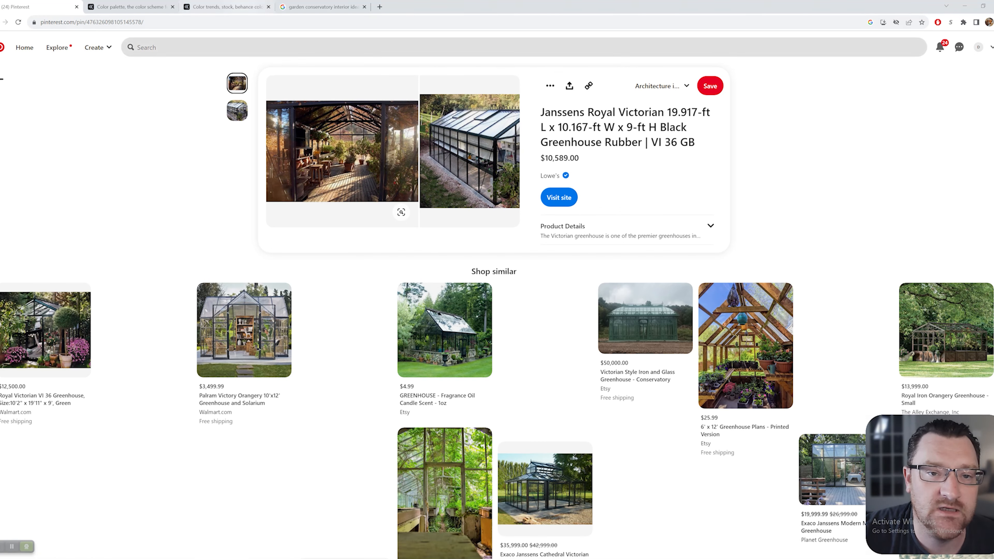
pyautogui.click(321, 7)
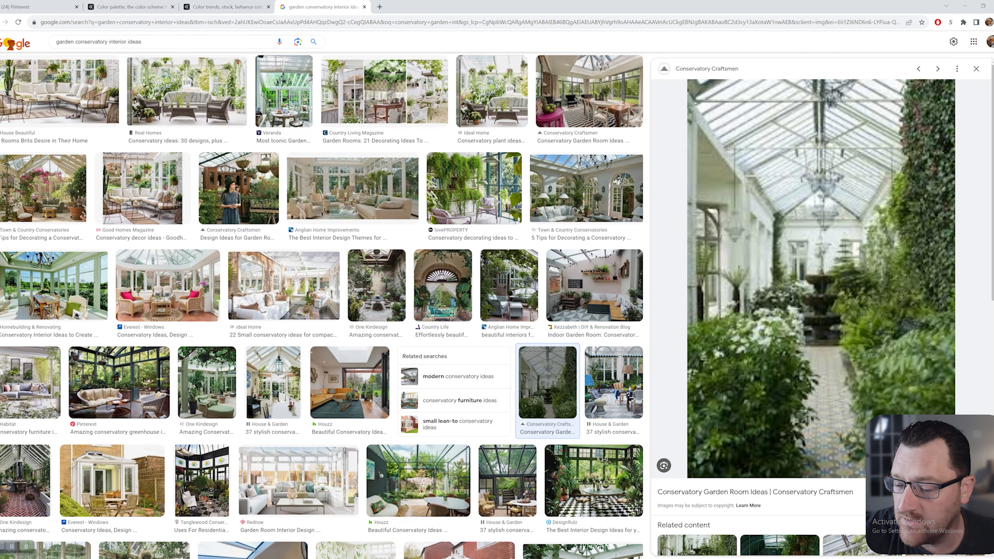
# Browse the garden conservatory interior ideas images, then switch to the Adobe Color site
pyautogui.scroll(-3, 822, 274)
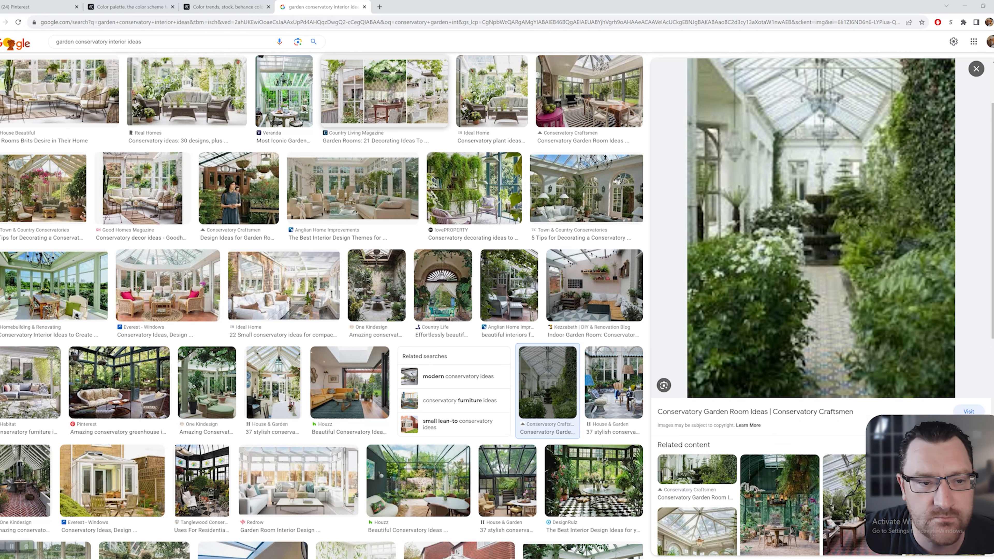
pyautogui.scroll(2, 356, 196)
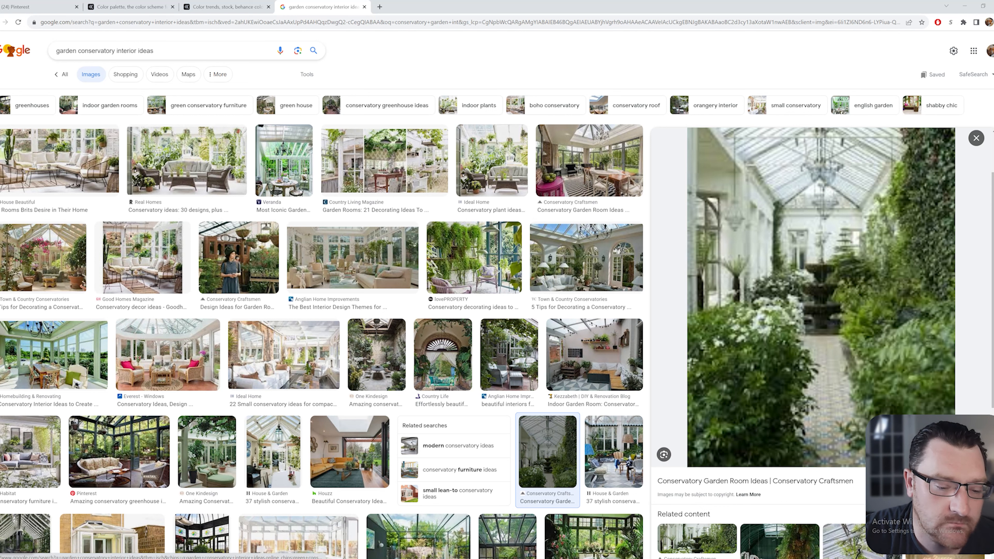
pyautogui.click(131, 7)
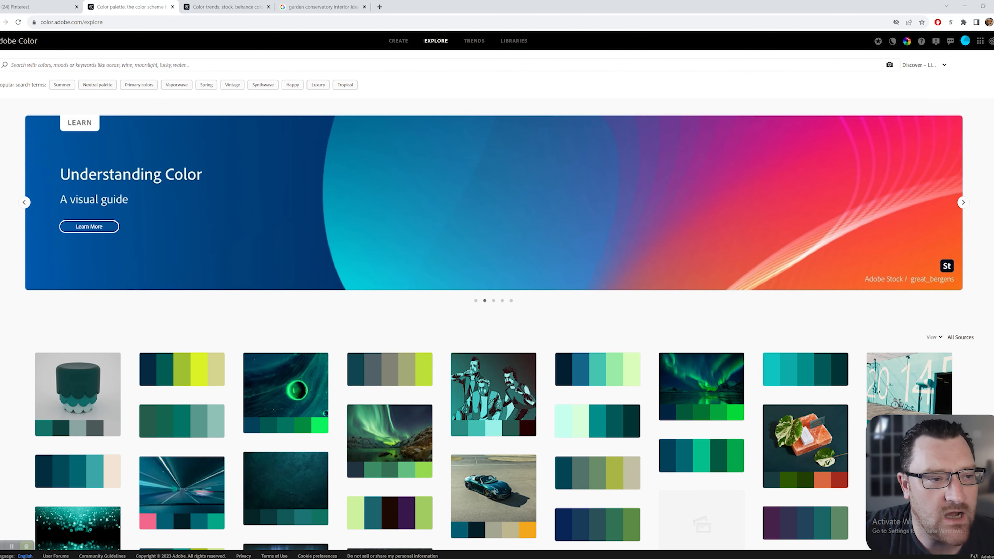
# Go from the Adobe Color start page to the Trends page and read its introduction
pyautogui.click(19, 41)
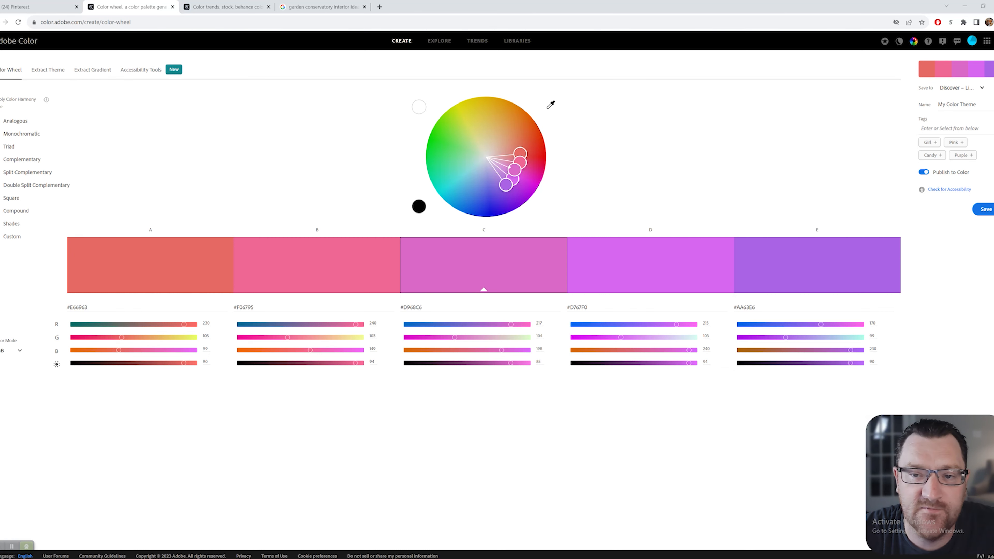
pyautogui.click(477, 40)
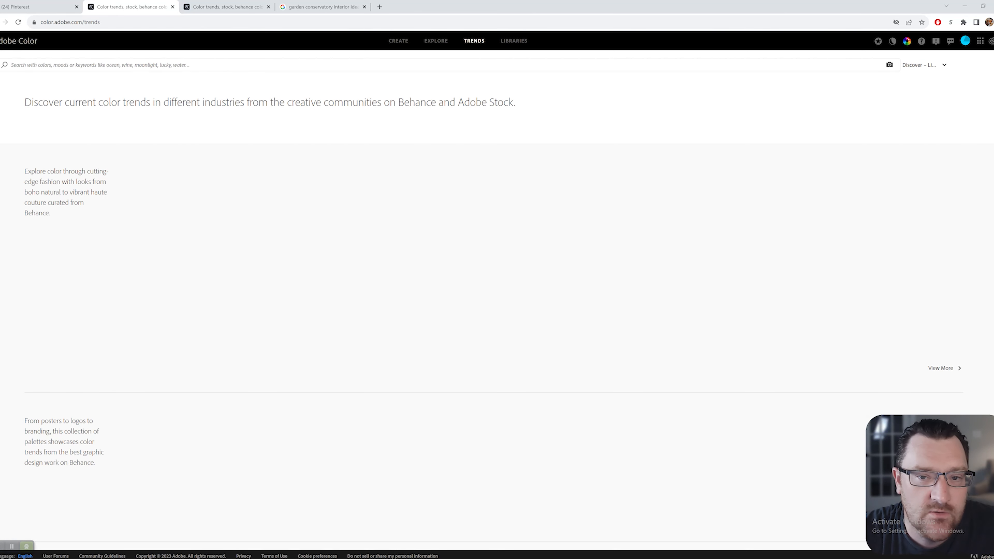
pyautogui.moveTo(25, 102); pyautogui.dragTo(507, 103)
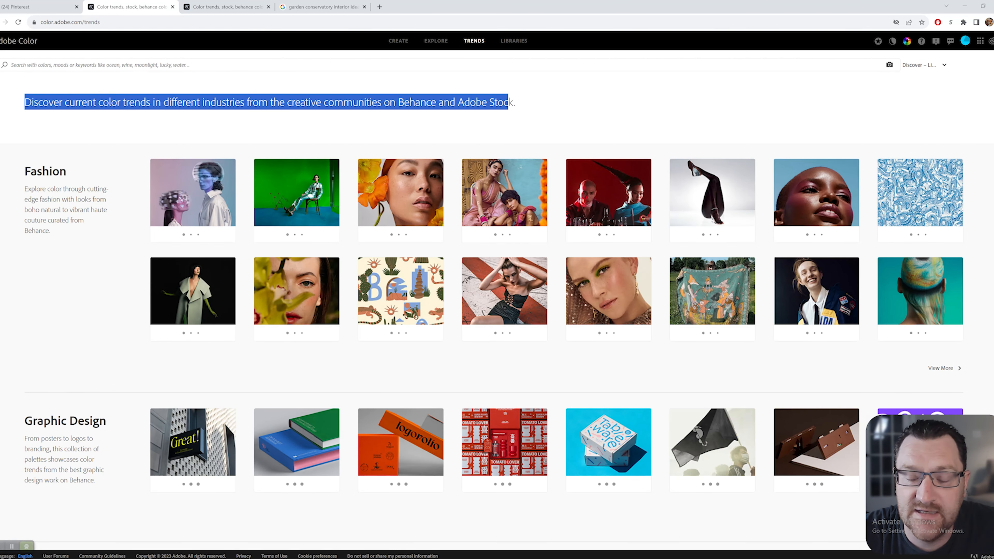
pyautogui.click(508, 103)
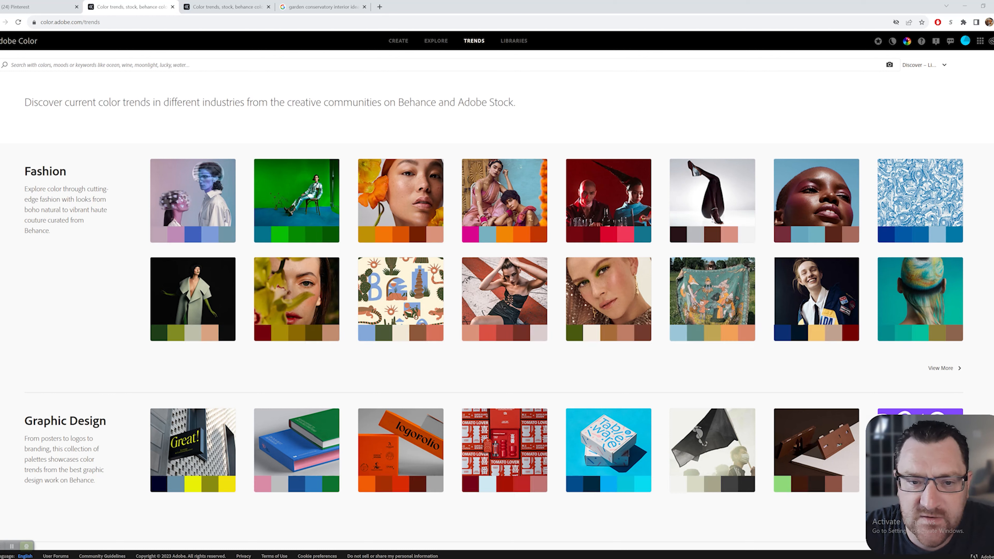
pyautogui.moveTo(112, 103); pyautogui.dragTo(489, 102)
pyautogui.click(490, 103)
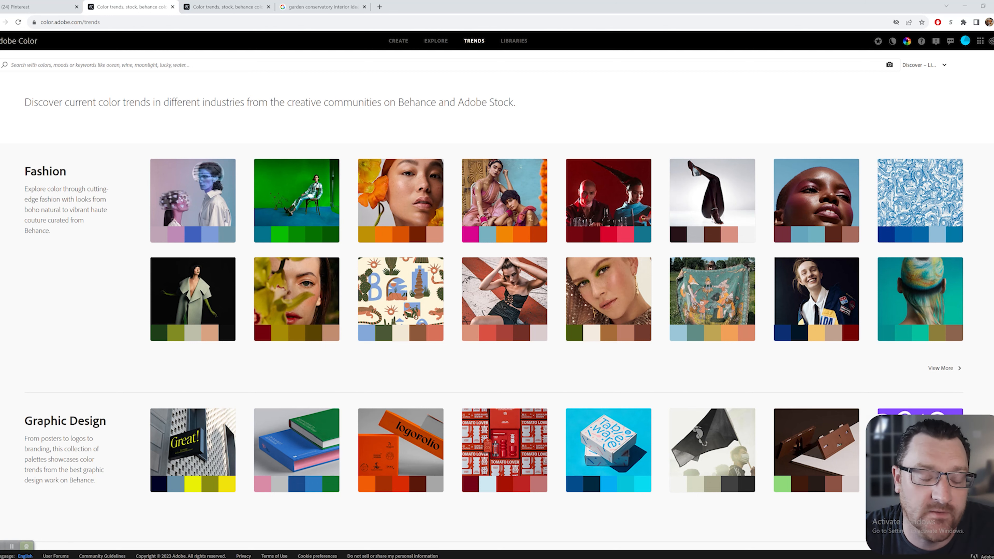
# Scroll to the Architecture section and open its full colour trends collection
pyautogui.scroll(-15, 496, 297)
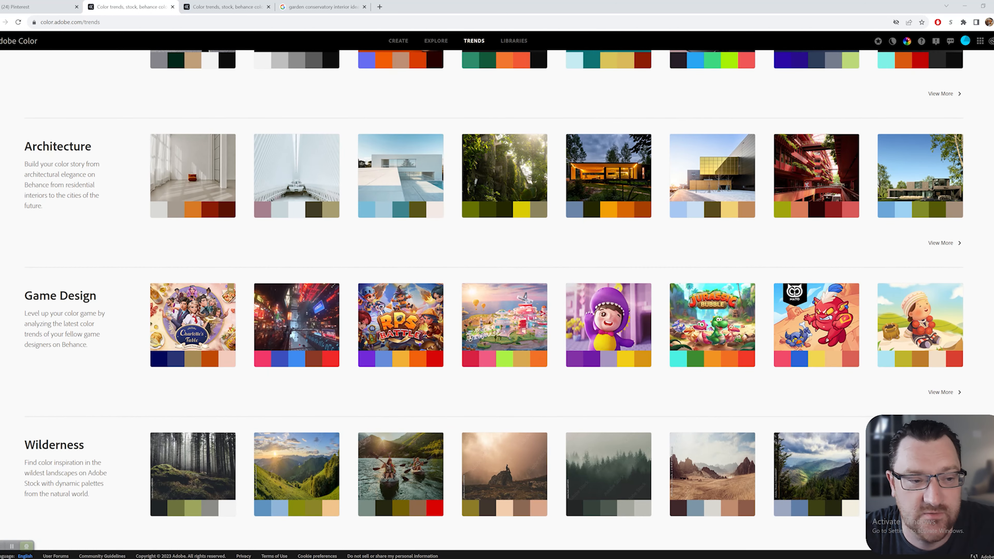
pyautogui.moveTo(31, 146); pyautogui.dragTo(245, 195)
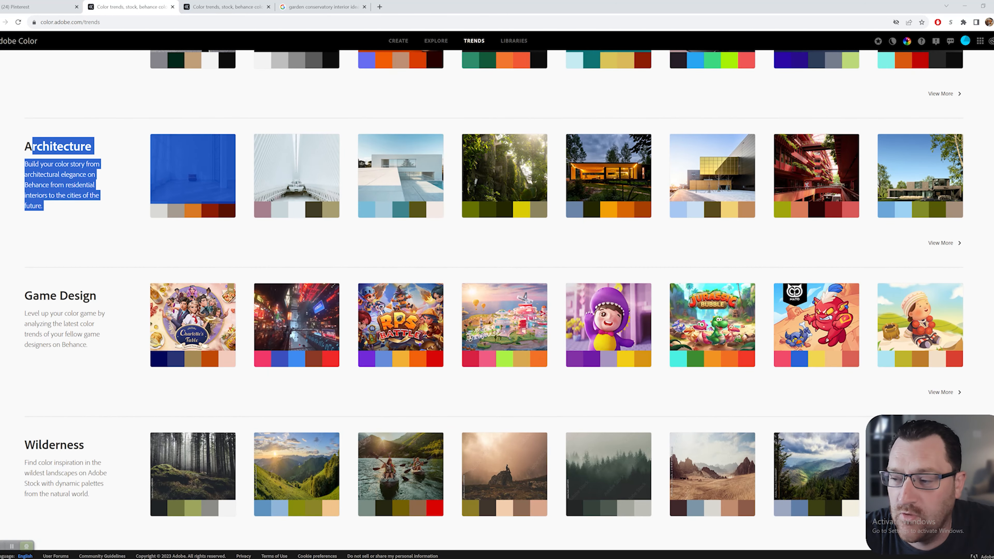
pyautogui.click(273, 242)
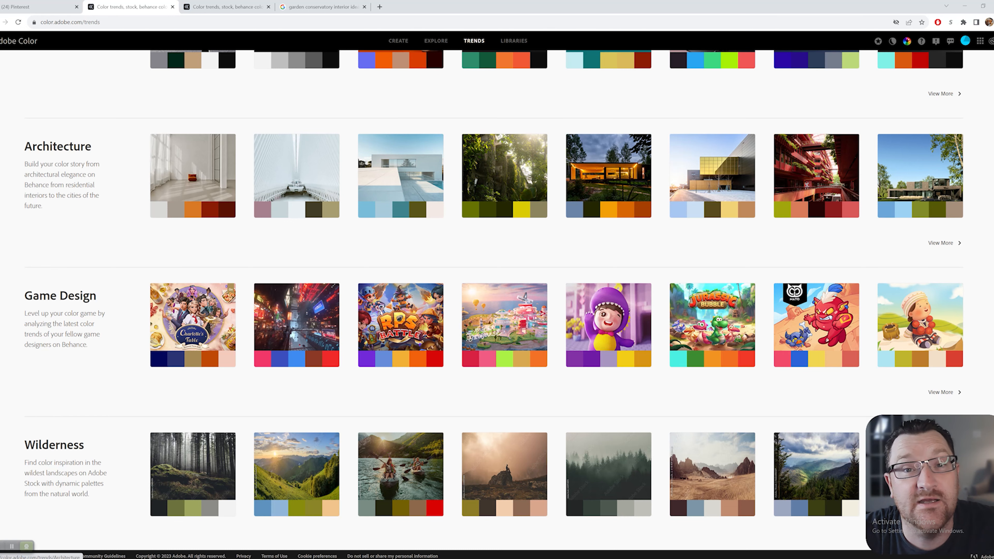
pyautogui.click(940, 243)
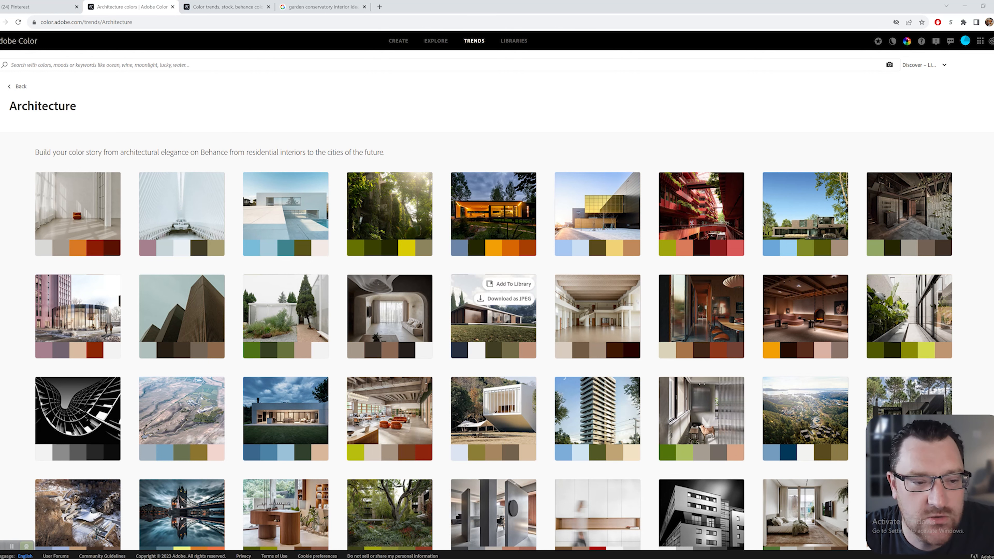
pyautogui.scroll(-2, 476, 301)
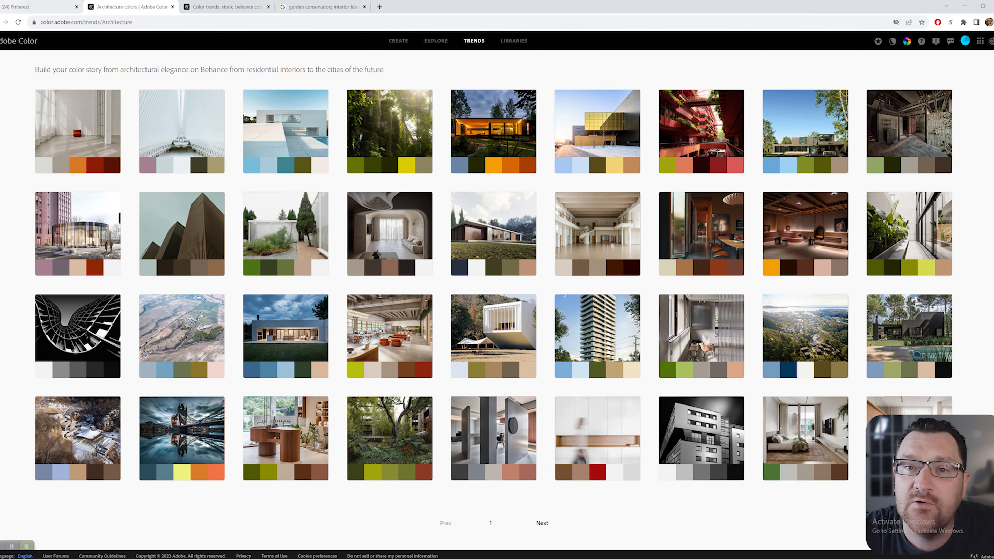
# Go back from the greenhouse pin to the victorian conservatory search results and scroll through them
pyautogui.click(39, 7)
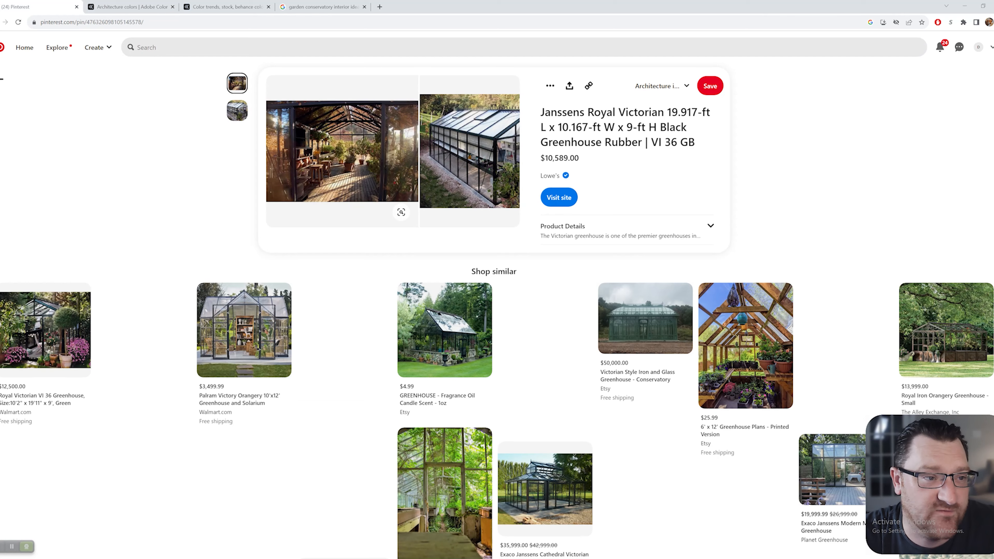
pyautogui.hotkey('alt', 'Left')
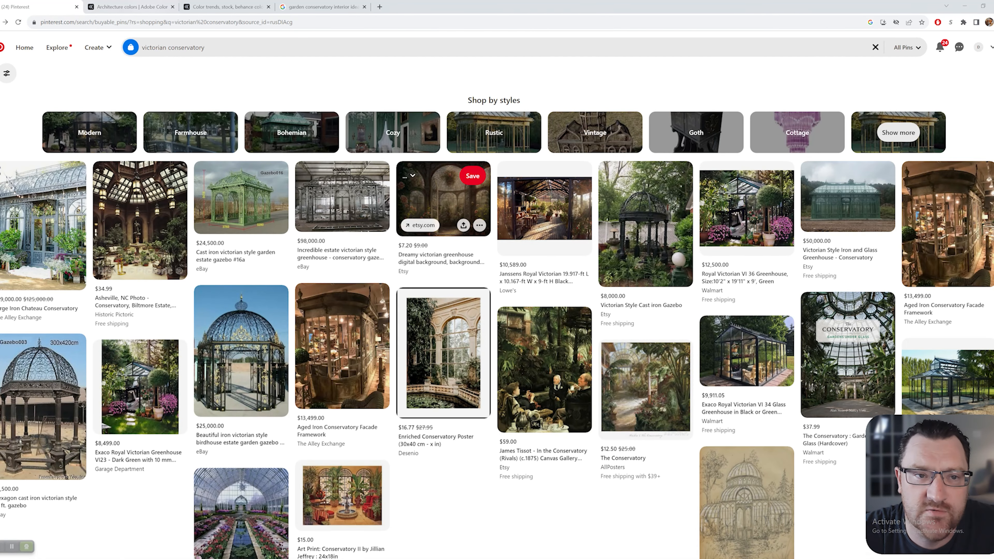
pyautogui.scroll(-10, 442, 212)
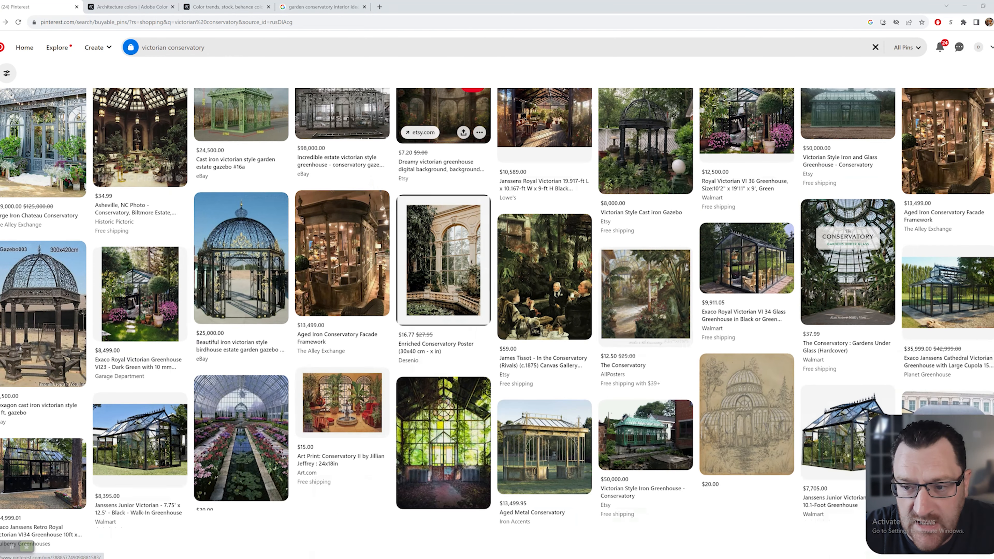
pyautogui.scroll(-3, 342, 203)
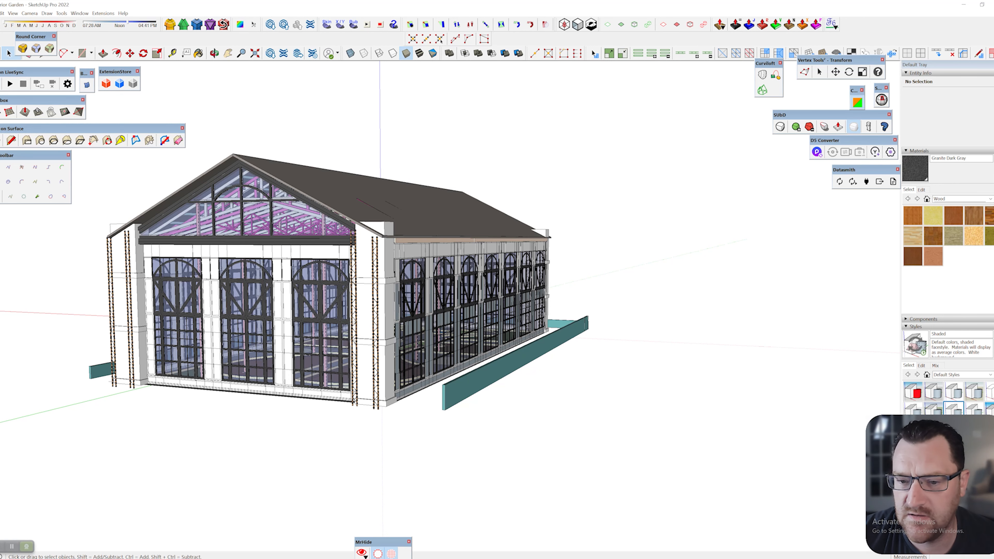
pyautogui.moveTo(438, 301)
pyautogui.mouseDown(button='middle')
pyautogui.moveTo(219, 309)
pyautogui.moveTo(610, 290)
pyautogui.moveTo(372, 293)
pyautogui.mouseUp(button='middle')
pyautogui.scroll(3, 293, 302)
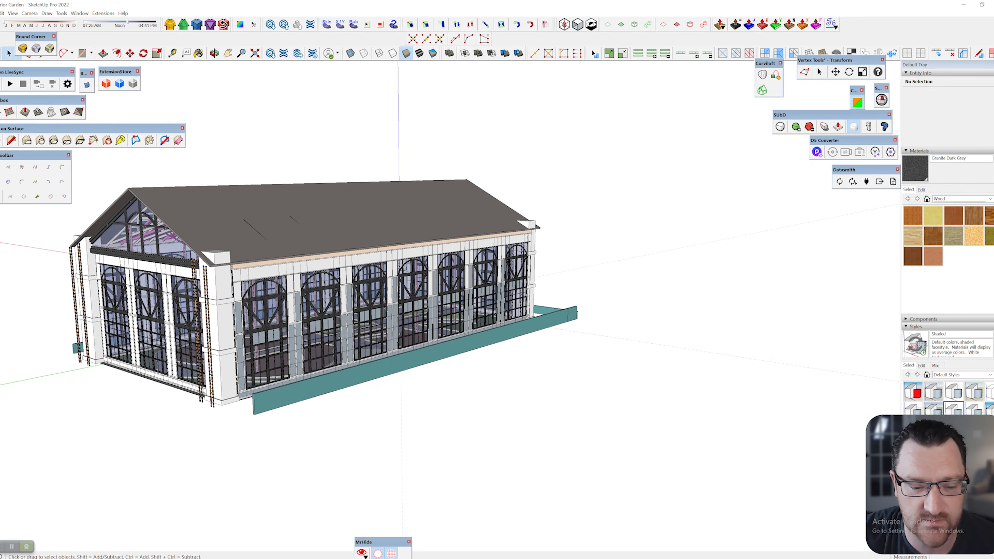
pyautogui.moveTo(372, 293); pyautogui.dragTo(618, 297, button='middle')
pyautogui.moveTo(391, 298)
pyautogui.mouseDown(button='middle')
pyautogui.moveTo(618, 300)
pyautogui.moveTo(610, 298)
pyautogui.mouseUp(button='middle')
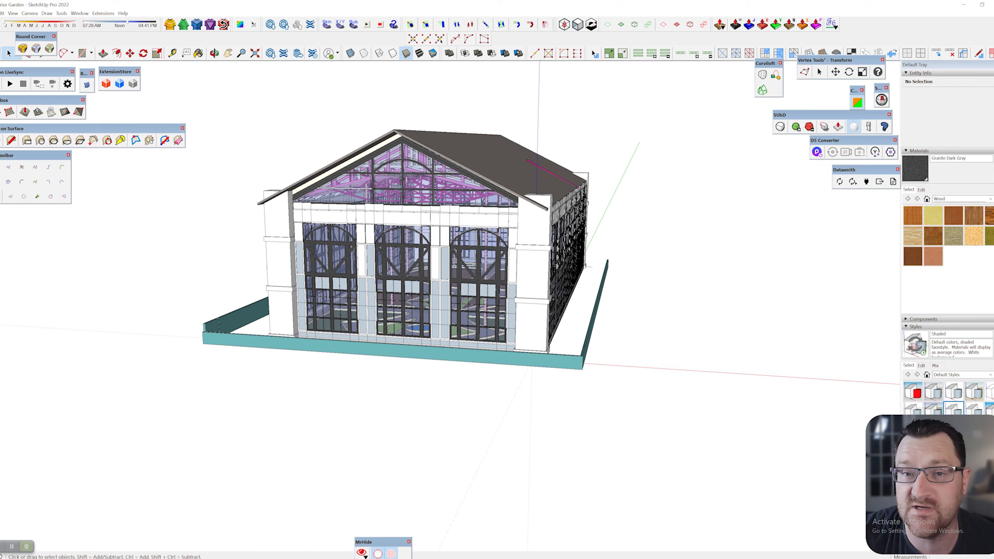
pyautogui.scroll(5, 464, 284)
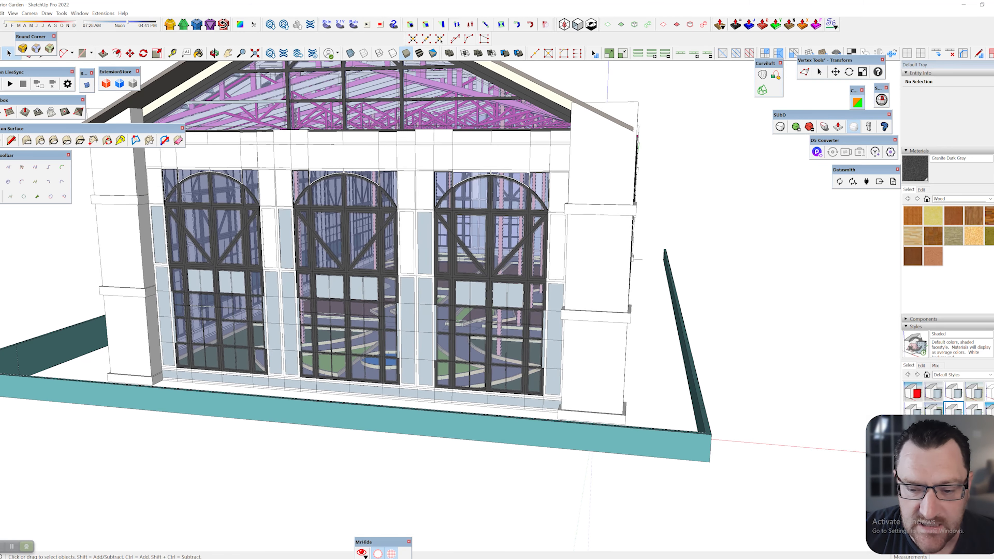
pyautogui.moveTo(464, 285); pyautogui.dragTo(333, 292, button='middle')
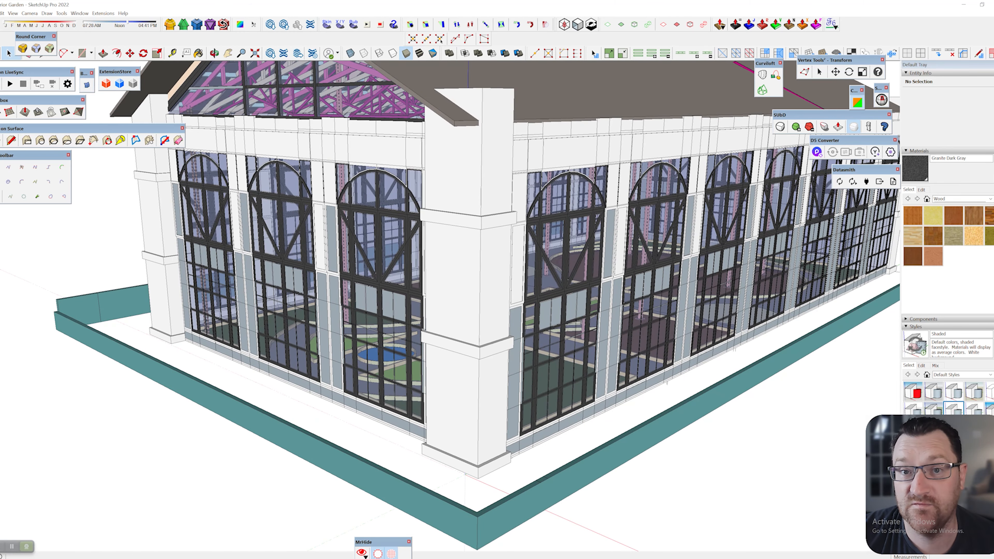
pyautogui.scroll(-3, 352, 305)
pyautogui.moveTo(353, 305)
pyautogui.mouseDown(button='middle')
pyautogui.moveTo(290, 323)
pyautogui.moveTo(307, 350)
pyautogui.mouseUp(button='middle')
# Hide the conservatory's roof group and clear the selection
pyautogui.rightClick(367, 191)
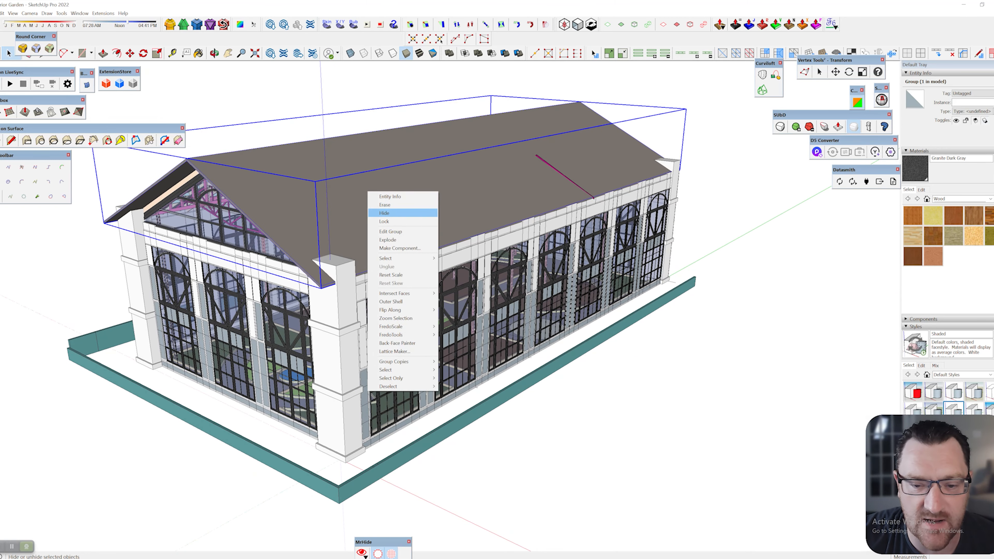
pyautogui.click(395, 213)
pyautogui.moveTo(395, 213); pyautogui.dragTo(407, 219, button='middle')
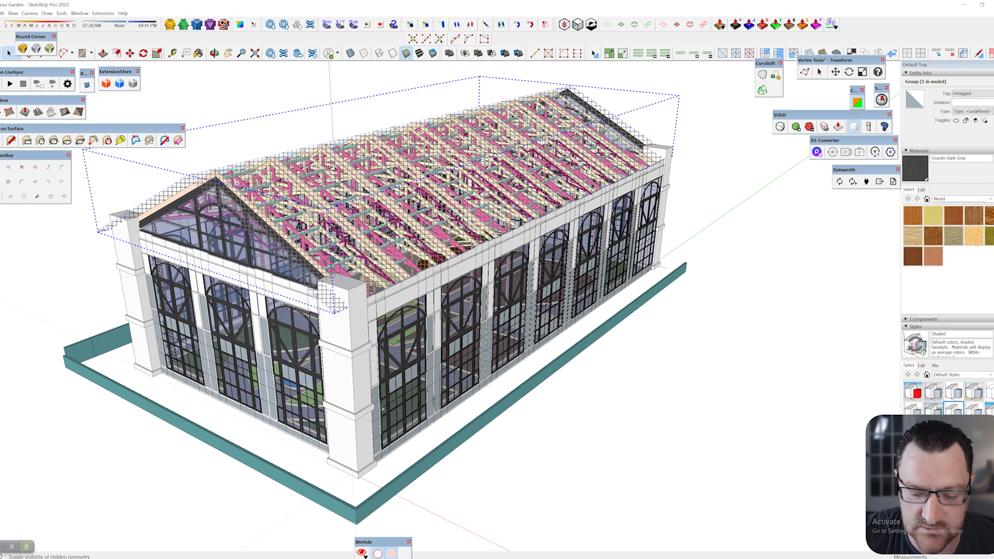
pyautogui.hotkey('ctrl', 't')
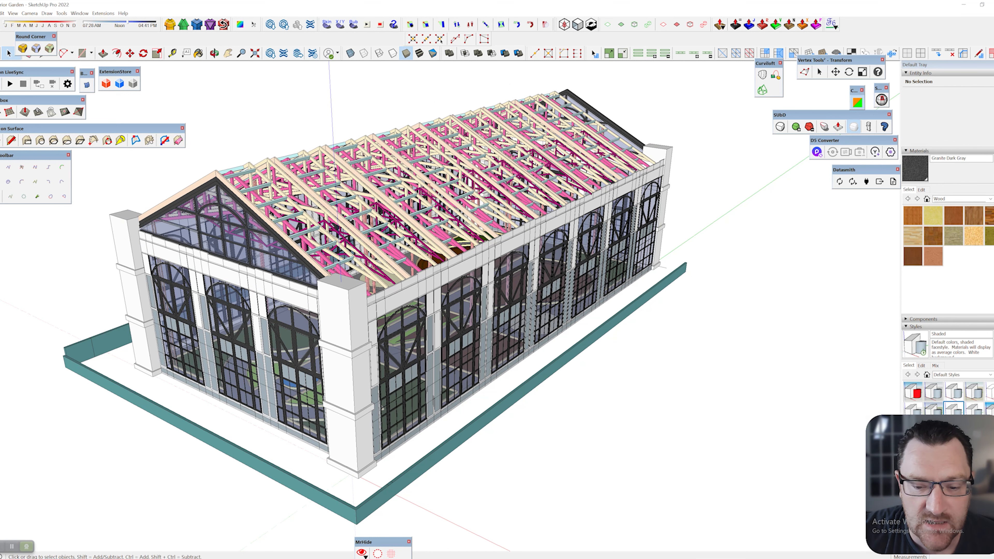
# Hide the magenta bracing and the scissor-truss component to expose the interior beds
pyautogui.rightClick(400, 222)
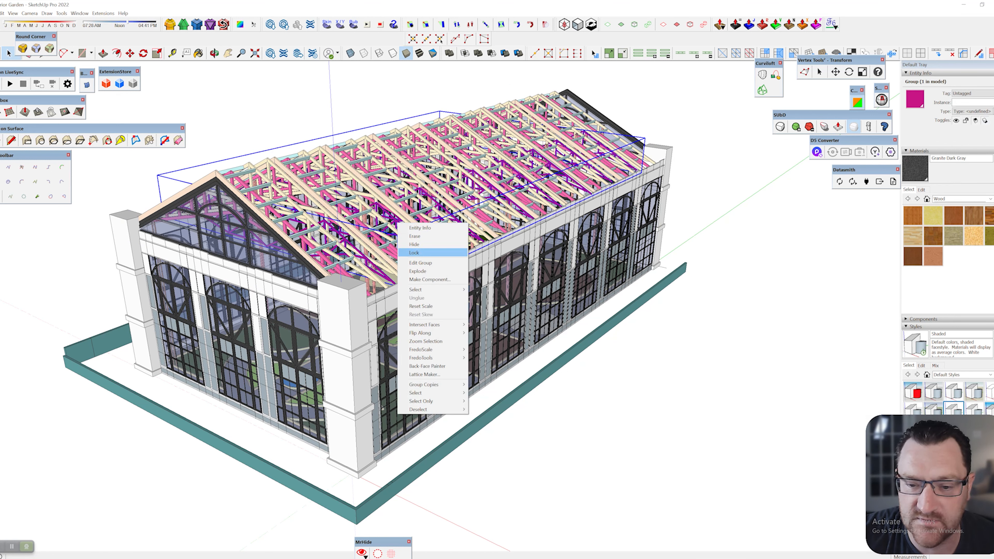
pyautogui.click(418, 245)
pyautogui.rightClick(395, 241)
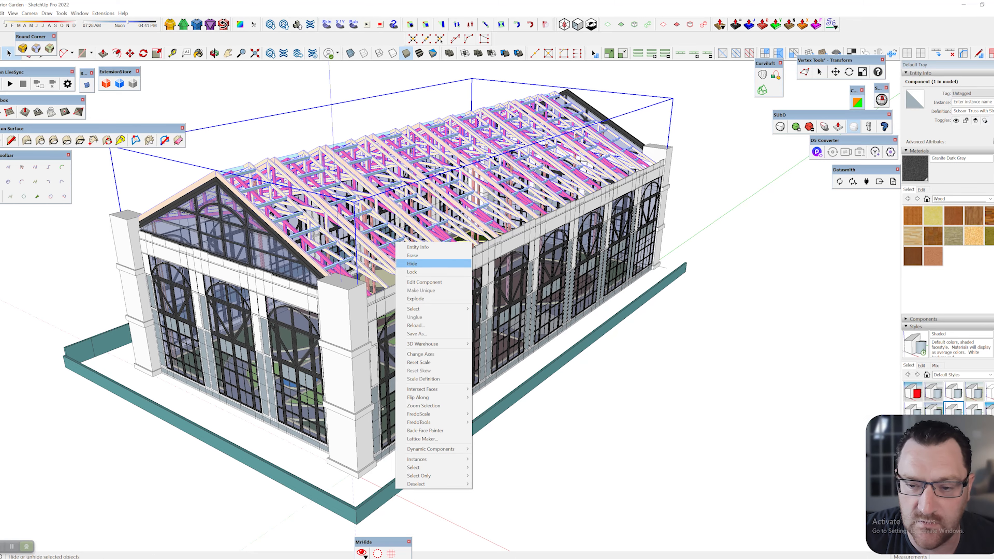
pyautogui.click(413, 265)
pyautogui.moveTo(413, 264)
pyautogui.mouseDown(button='middle')
pyautogui.moveTo(403, 325)
pyautogui.moveTo(360, 349)
pyautogui.moveTo(462, 396)
pyautogui.moveTo(434, 407)
pyautogui.moveTo(452, 485)
pyautogui.moveTo(450, 351)
pyautogui.moveTo(442, 403)
pyautogui.mouseUp(button='middle')
pyautogui.scroll(4, 395, 328)
pyautogui.scroll(-4, 426, 397)
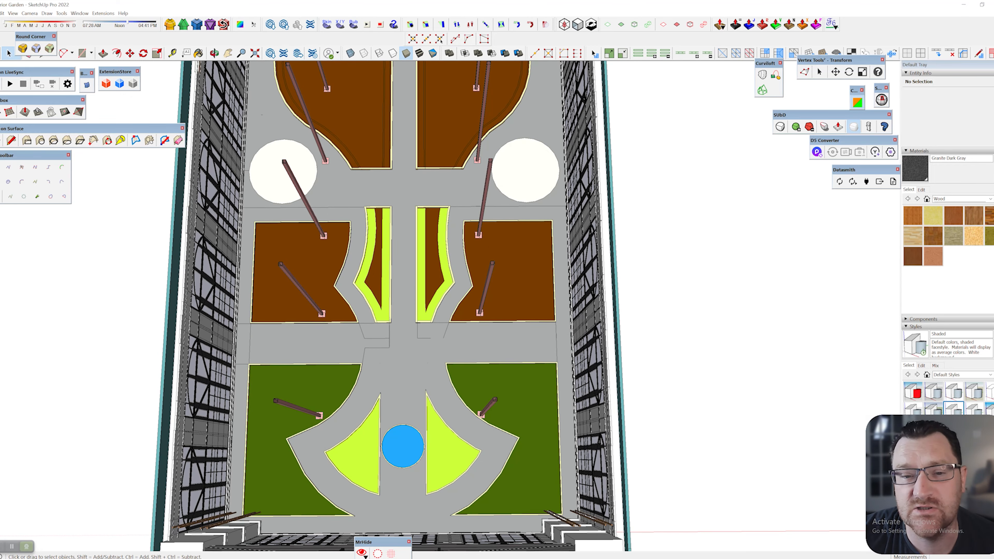
# Orbit and zoom over the garden to see the upper planter beds in perspective
pyautogui.keyDown('shift'); pyautogui.moveTo(397, 364); pyautogui.dragTo(397, 311, button='middle'); pyautogui.keyUp('shift')
pyautogui.scroll(3, 392, 313)
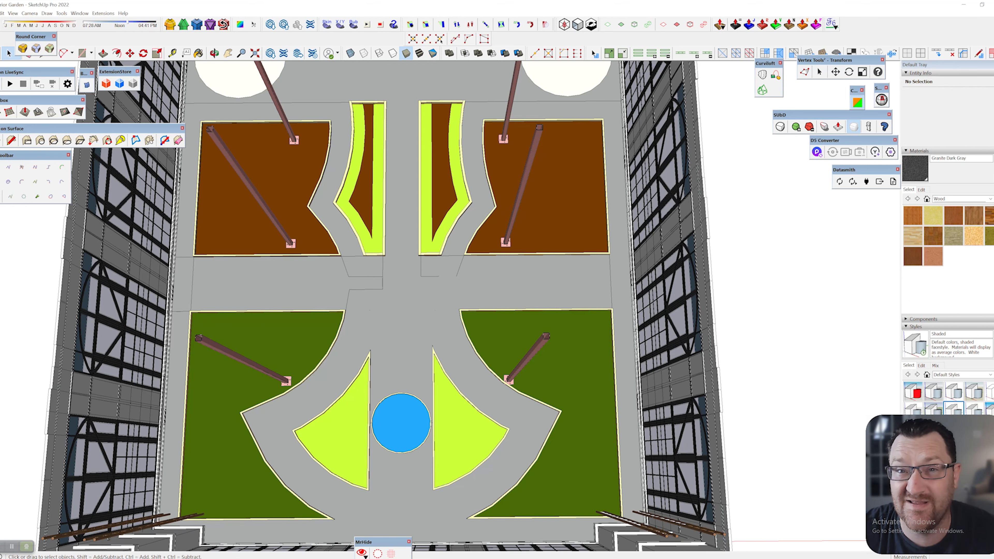
pyautogui.scroll(3, 421, 241)
pyautogui.keyDown('shift'); pyautogui.moveTo(421, 241); pyautogui.dragTo(430, 472, button='middle'); pyautogui.keyUp('shift')
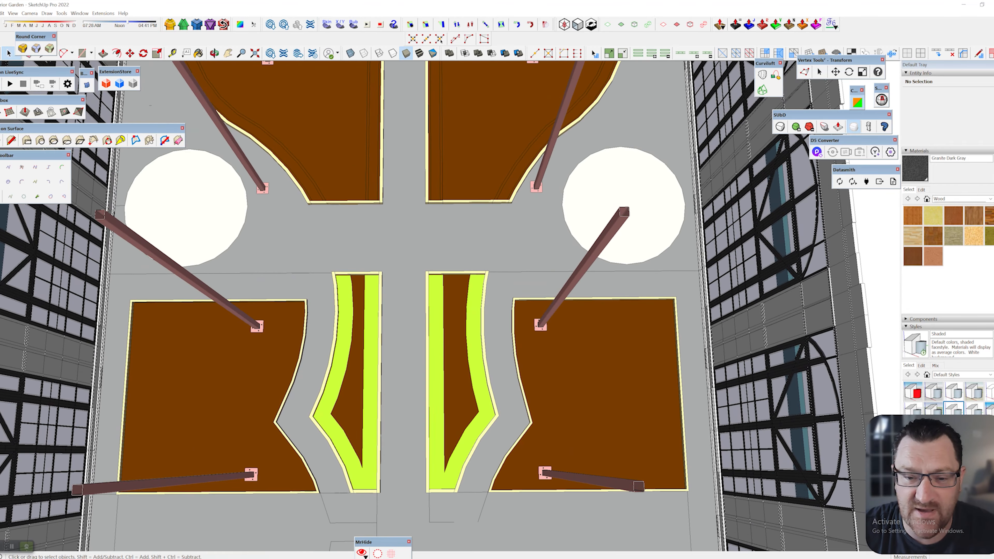
pyautogui.scroll(1, 365, 119)
pyautogui.keyDown('shift'); pyautogui.moveTo(364, 118); pyautogui.dragTo(319, 313, button='middle'); pyautogui.keyUp('shift')
pyautogui.scroll(-3, 388, 321)
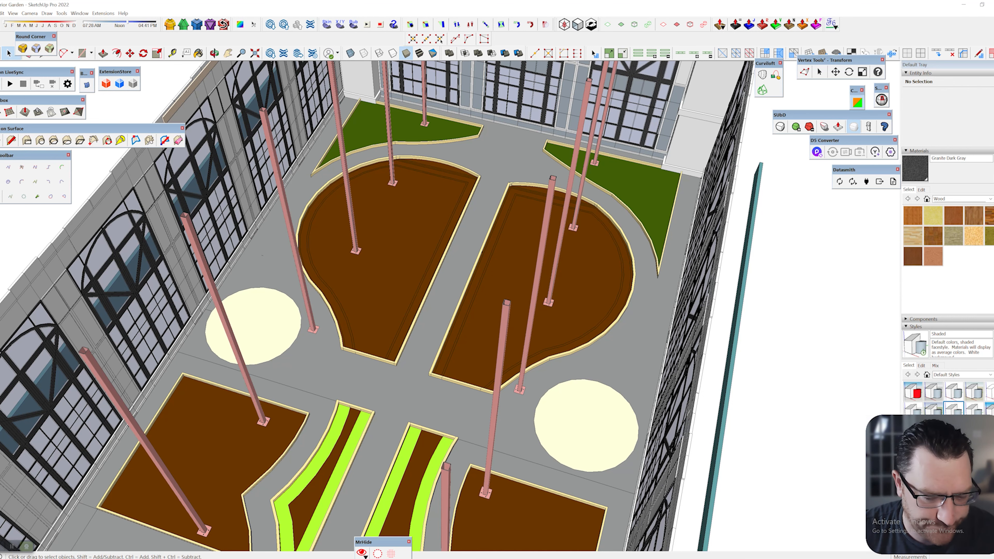
pyautogui.keyDown('shift'); pyautogui.moveTo(391, 314); pyautogui.dragTo(388, 285, button='middle'); pyautogui.keyUp('shift')
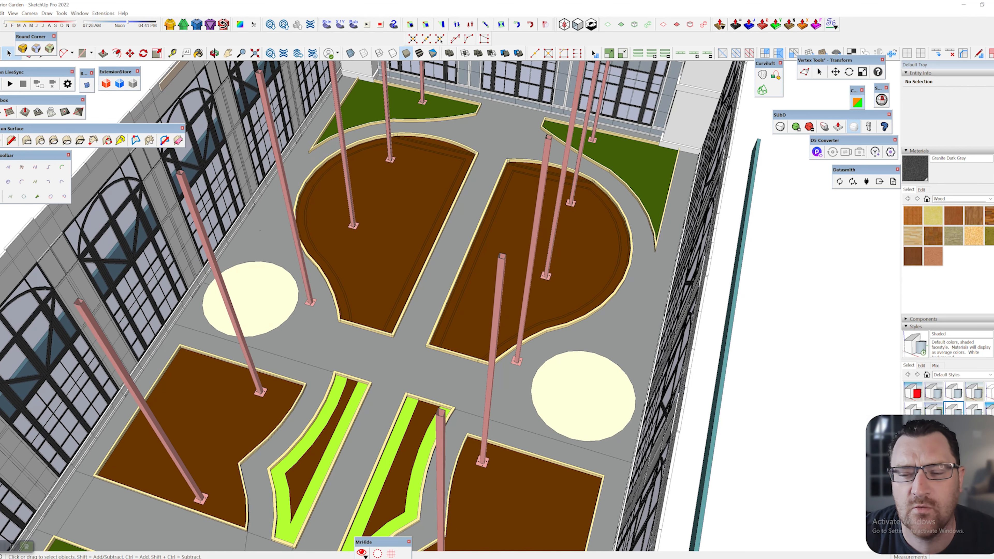
# Select the planter beds group and enter it for editing
pyautogui.click(571, 390)
pyautogui.scroll(3, 571, 391)
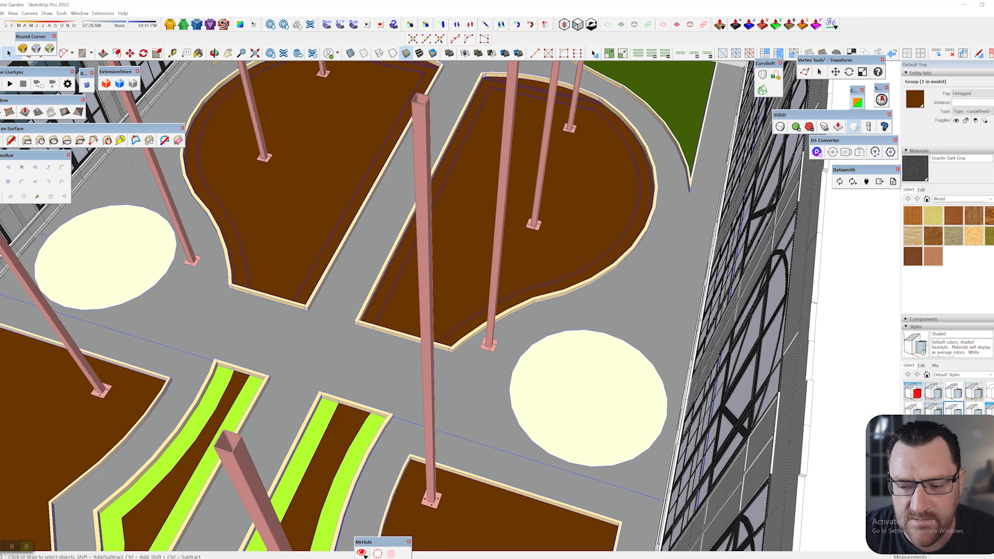
pyautogui.doubleClick(573, 391)
pyautogui.scroll(-3, 574, 392)
# Orbit and zoom in close on the raised bed edging and its corners
pyautogui.keyDown('shift'); pyautogui.moveTo(573, 391); pyautogui.dragTo(647, 320, button='middle'); pyautogui.keyUp('shift')
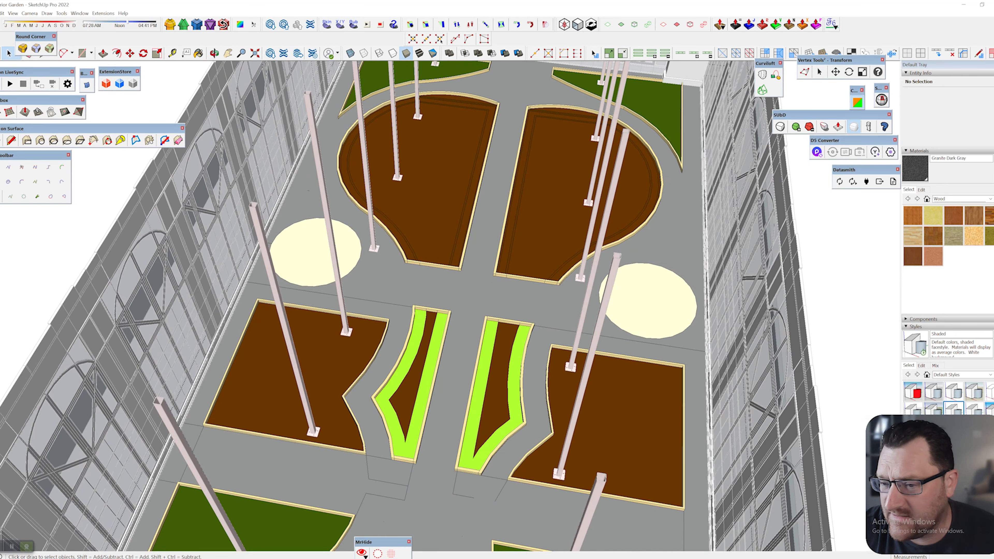
pyautogui.keyDown('shift'); pyautogui.moveTo(647, 320); pyautogui.dragTo(653, 356, button='middle'); pyautogui.keyUp('shift')
pyautogui.scroll(5, 466, 195)
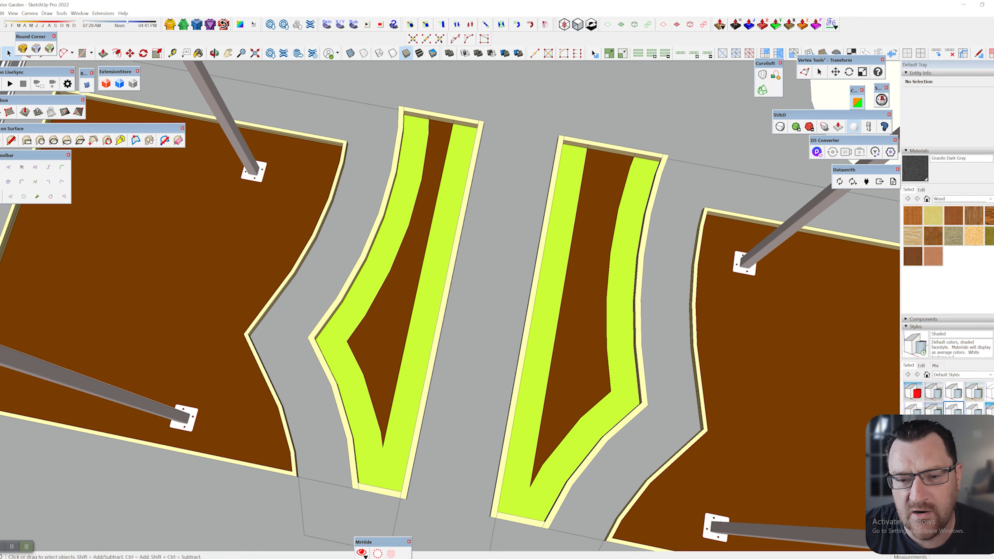
pyautogui.scroll(-2, 411, 270)
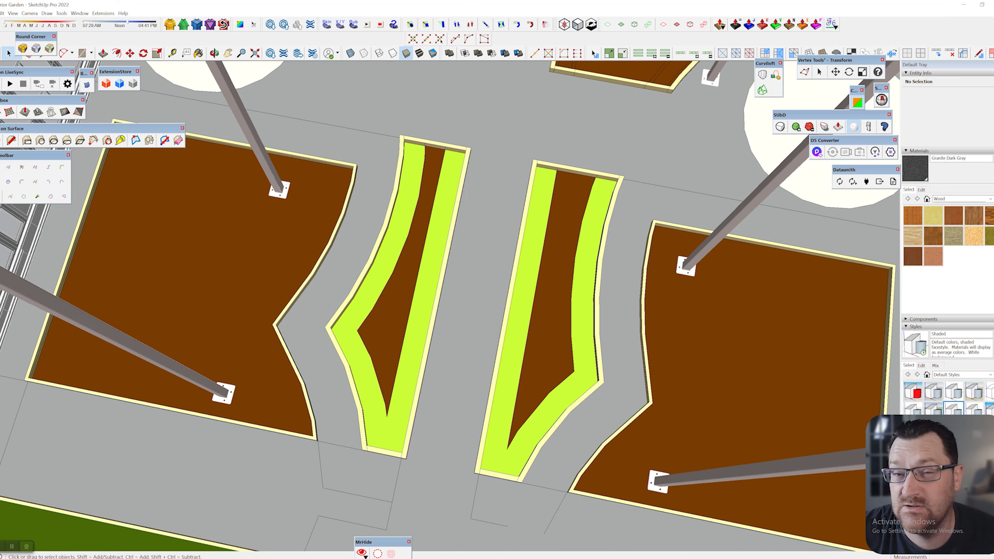
pyautogui.scroll(-3, 406, 280)
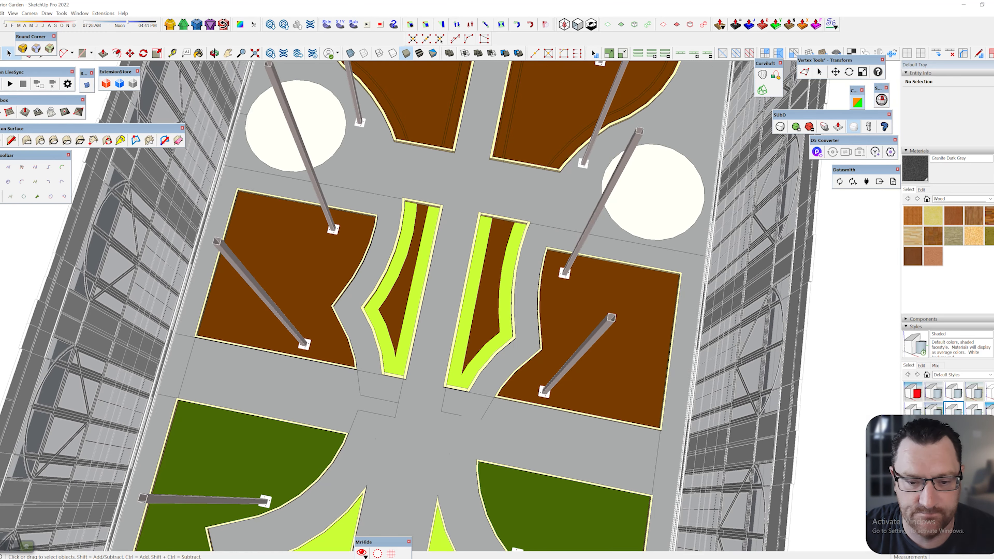
pyautogui.scroll(-2, 485, 428)
pyautogui.moveTo(485, 428); pyautogui.dragTo(489, 352, button='middle')
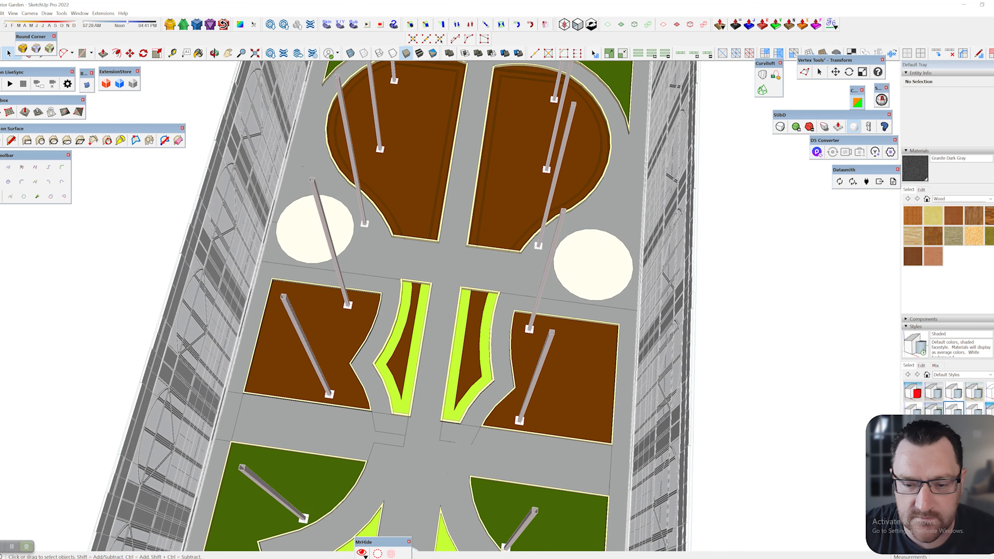
pyautogui.scroll(5, 490, 289)
pyautogui.keyDown('shift'); pyautogui.moveTo(490, 289); pyautogui.dragTo(465, 461, button='middle'); pyautogui.keyUp('shift')
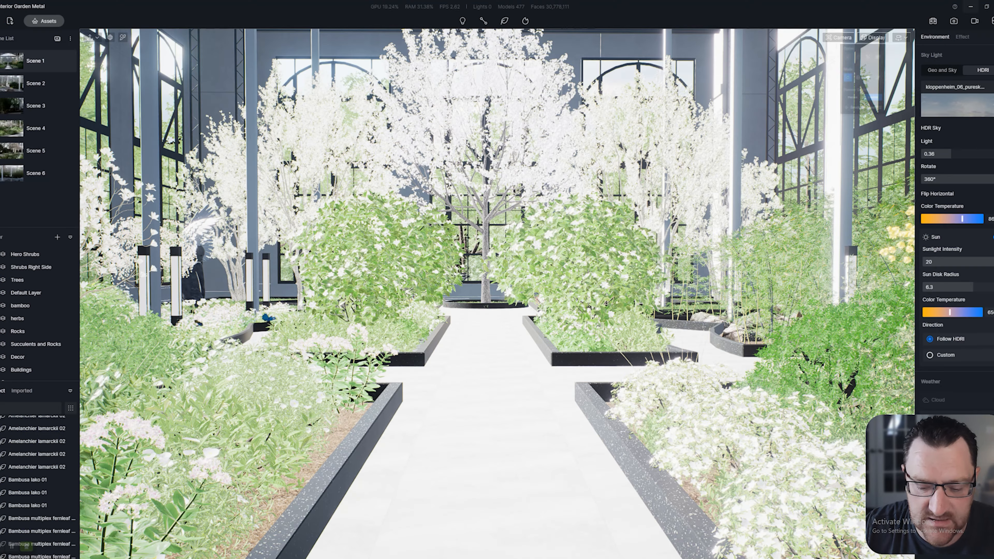
# Turn the camera along the garden path and select the planter edging to show its Black Terrazzo material
pyautogui.moveTo(497, 254); pyautogui.dragTo(421, 368, button='right')
pyautogui.click(873, 37)
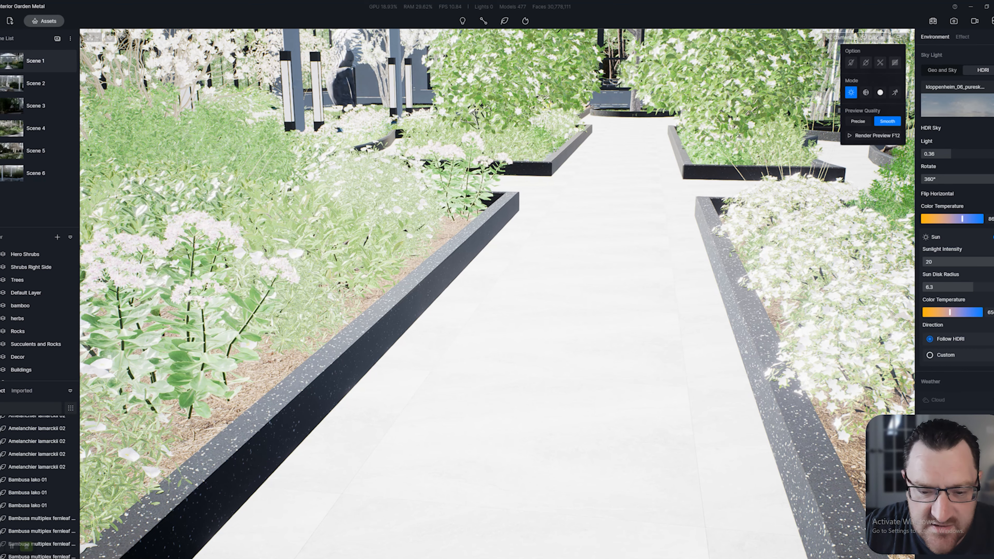
pyautogui.scroll(1, 496, 293)
pyautogui.click(422, 294)
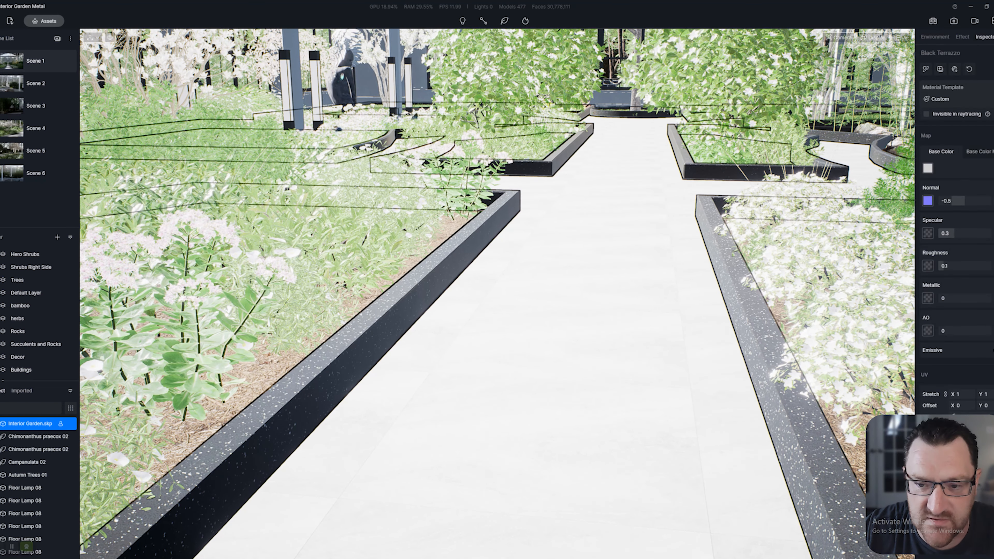
pyautogui.scroll(-8, 481, 351)
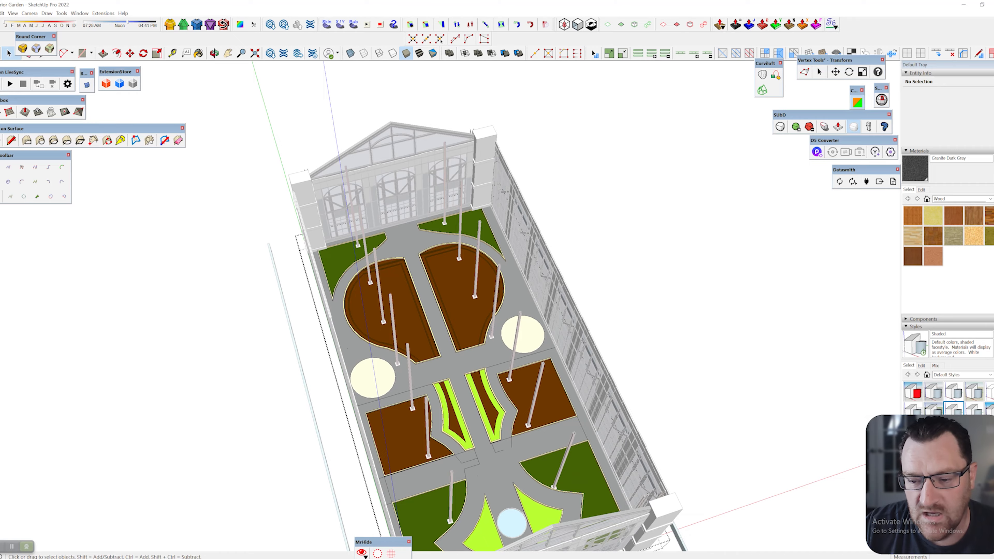
# Orbit to the building's outer corner and select the corner column at near eye level
pyautogui.moveTo(481, 350); pyautogui.dragTo(352, 333, button='middle')
pyautogui.moveTo(526, 490); pyautogui.dragTo(313, 333, button='middle')
pyautogui.scroll(3, 234, 235)
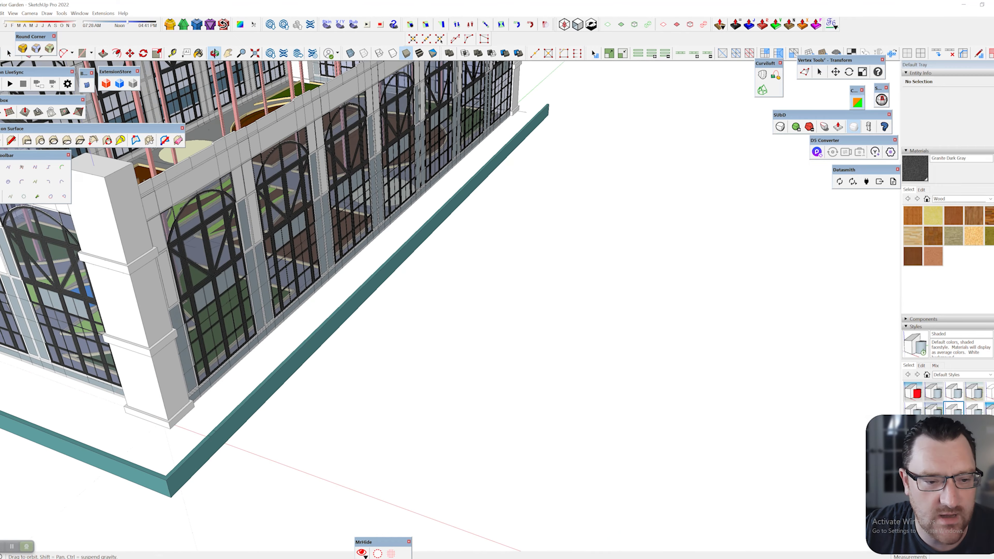
pyautogui.click(172, 289)
pyautogui.moveTo(157, 254); pyautogui.dragTo(196, 299, button='middle')
pyautogui.moveTo(219, 333)
pyautogui.mouseDown(button='middle')
pyautogui.moveTo(383, 282)
pyautogui.moveTo(298, 235)
pyautogui.mouseUp(button='middle')
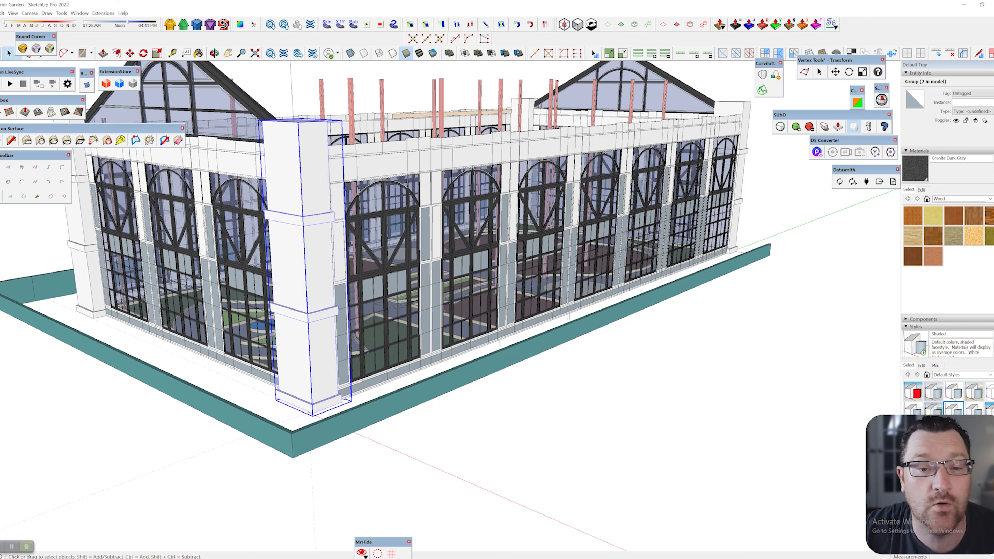
# Select the long arched window wall, then switch to the Rectangle tool looking down over it
pyautogui.click(431, 239)
pyautogui.moveTo(430, 242)
pyautogui.mouseDown(button='middle')
pyautogui.moveTo(497, 266)
pyautogui.moveTo(246, 219)
pyautogui.moveTo(293, 270)
pyautogui.mouseUp(button='middle')
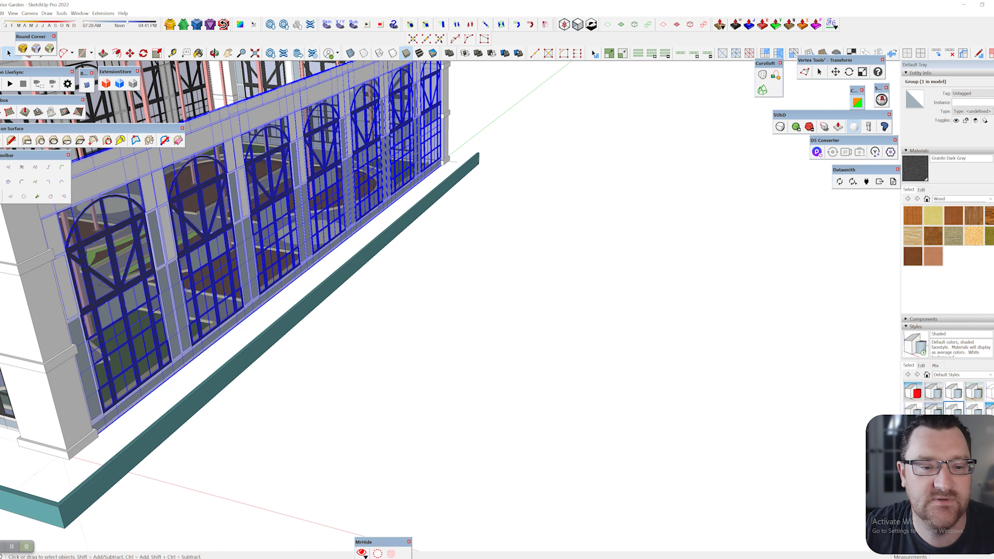
pyautogui.scroll(-2, 529, 290)
pyautogui.click(82, 53)
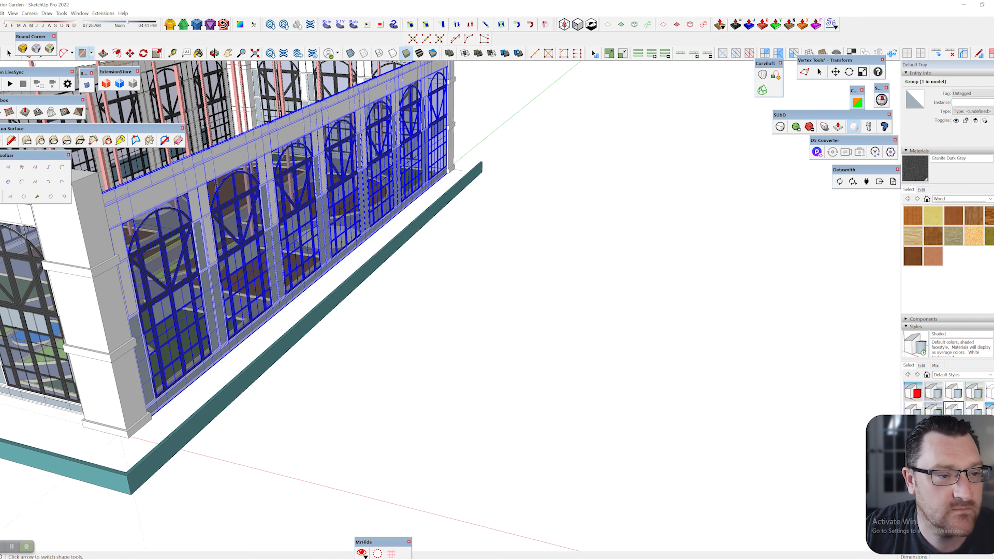
pyautogui.moveTo(554, 419)
pyautogui.mouseDown(button='middle')
pyautogui.moveTo(396, 272)
pyautogui.moveTo(381, 442)
pyautogui.mouseUp(button='middle')
# Draw a rectangle on the ground beside the arched wall and centre it in view
pyautogui.click(364, 445)
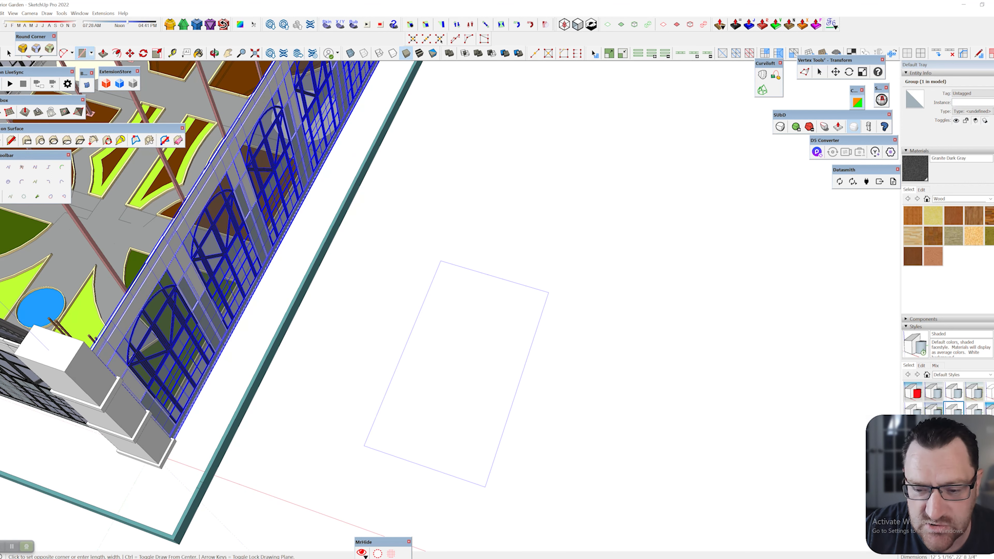
pyautogui.click(547, 280)
pyautogui.press('space')
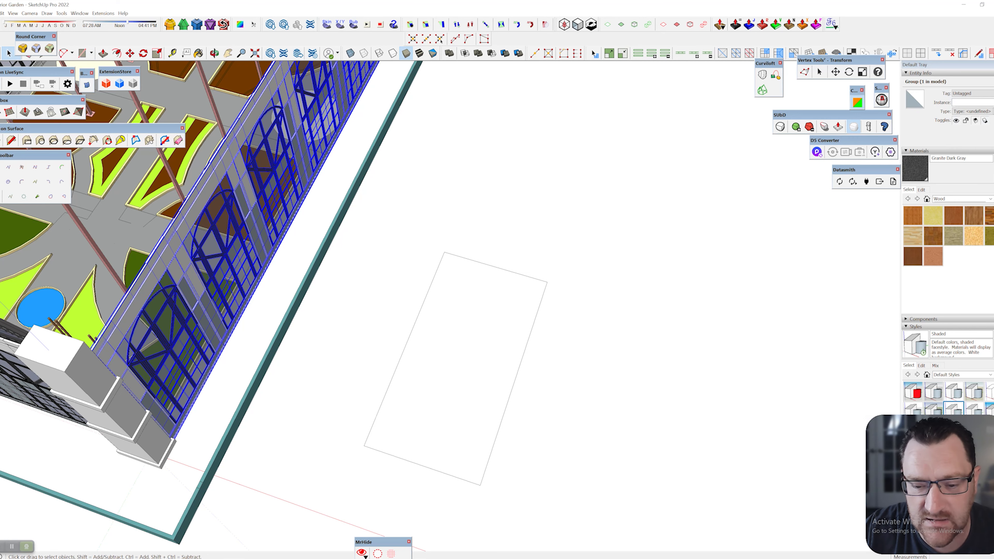
pyautogui.click(451, 330)
pyautogui.moveTo(451, 330)
pyautogui.mouseDown(button='middle')
pyautogui.moveTo(441, 292)
pyautogui.moveTo(499, 340)
pyautogui.mouseUp(button='middle')
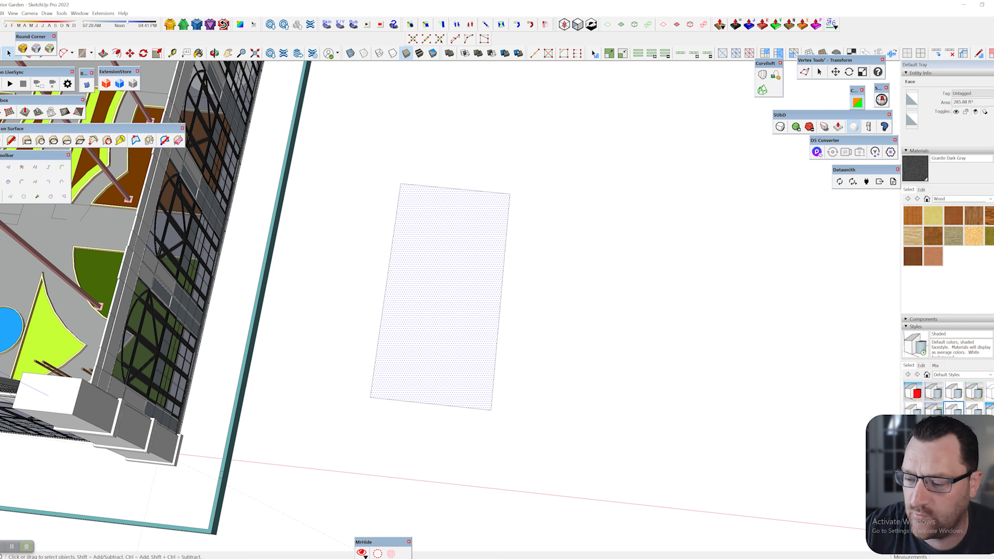
pyautogui.keyDown('shift'); pyautogui.moveTo(442, 297); pyautogui.dragTo(419, 260, button='middle'); pyautogui.keyUp('shift')
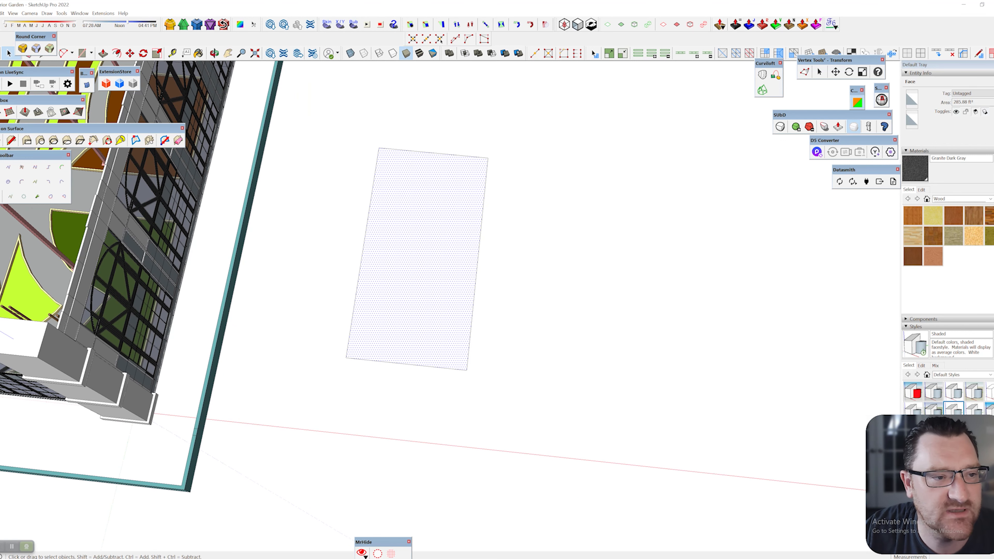
pyautogui.moveTo(31, 37); pyautogui.dragTo(169, 73)
# Divide the rectangle into six panes with one vertical and two horizontal lines
pyautogui.click(44, 53)
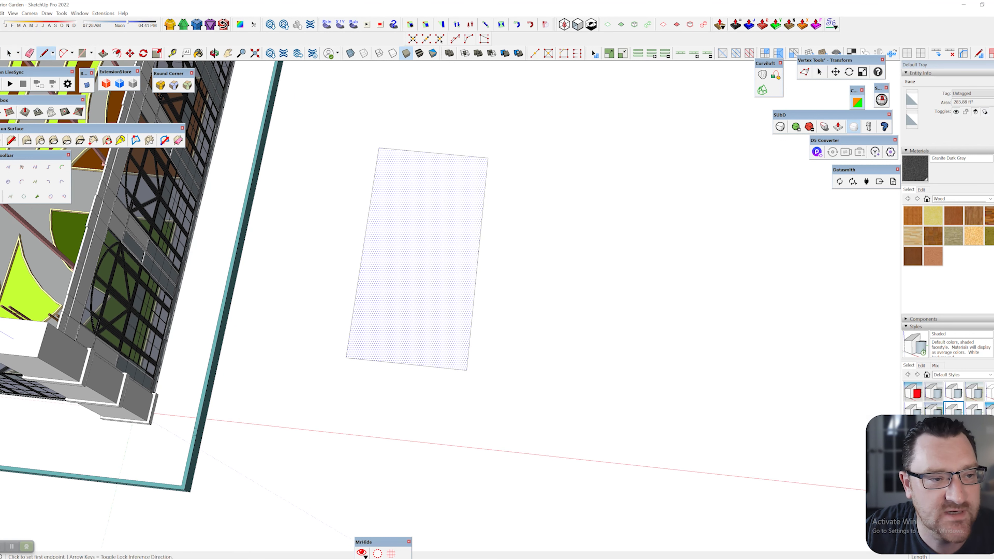
pyautogui.click(433, 153)
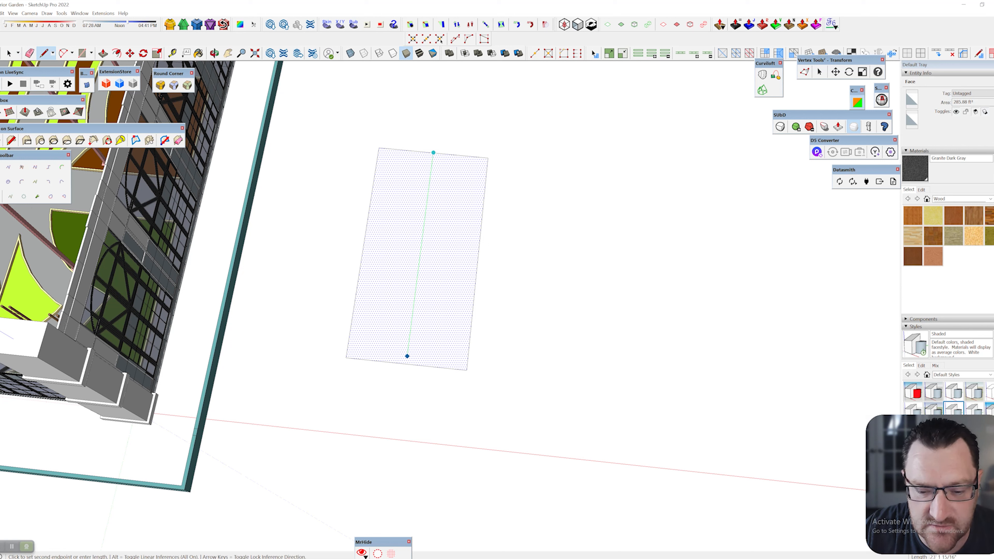
pyautogui.click(406, 364)
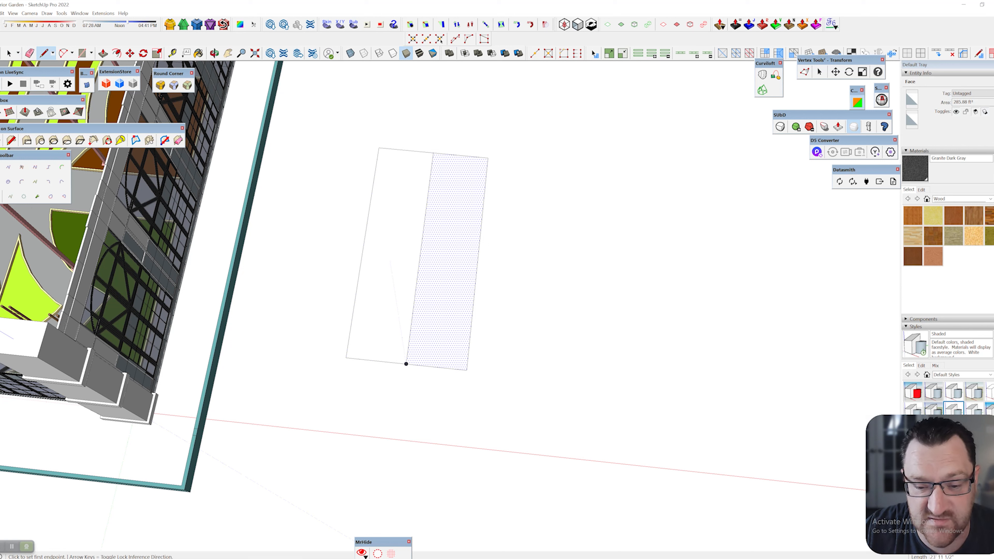
pyautogui.click(363, 246)
pyautogui.click(478, 259)
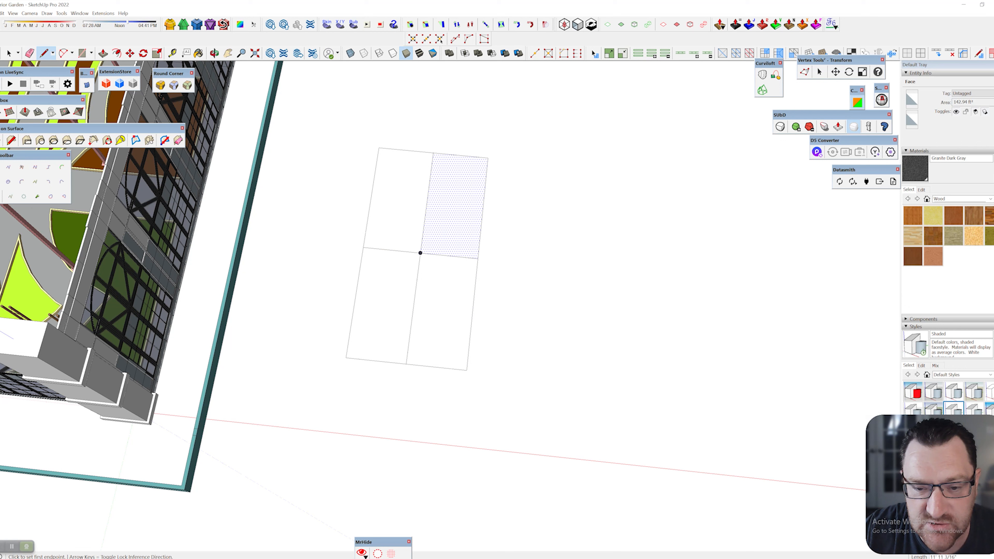
pyautogui.click(371, 196)
pyautogui.click(479, 206)
pyautogui.moveTo(479, 206); pyautogui.dragTo(469, 235, button='middle')
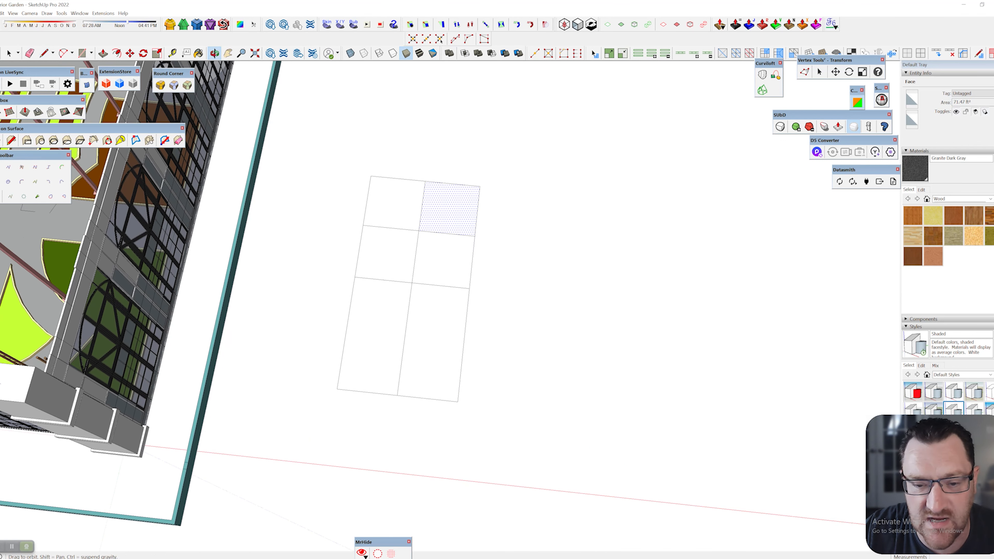
# Cap the pane outline with a 2-point arc spanning its top corners
pyautogui.click(62, 52)
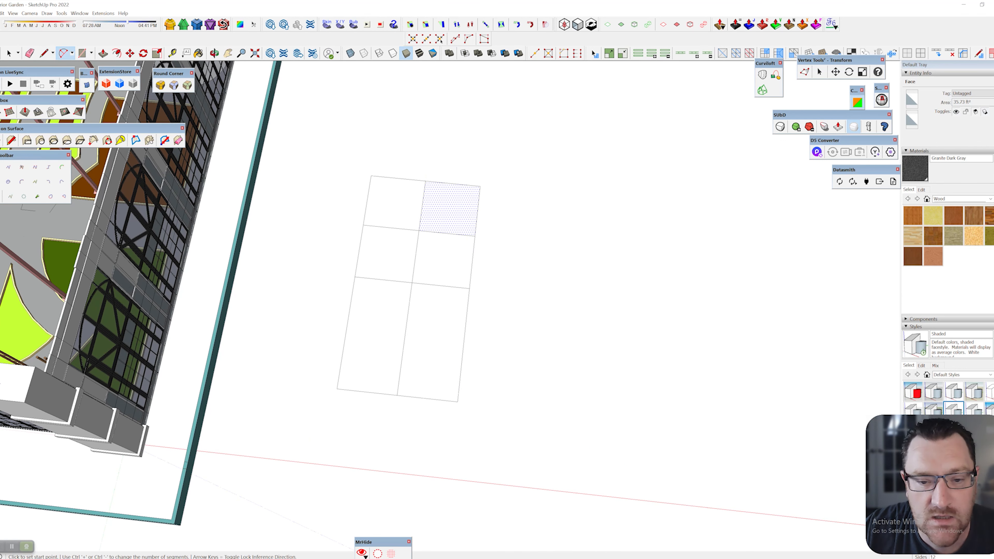
pyautogui.click(371, 176)
pyautogui.click(480, 185)
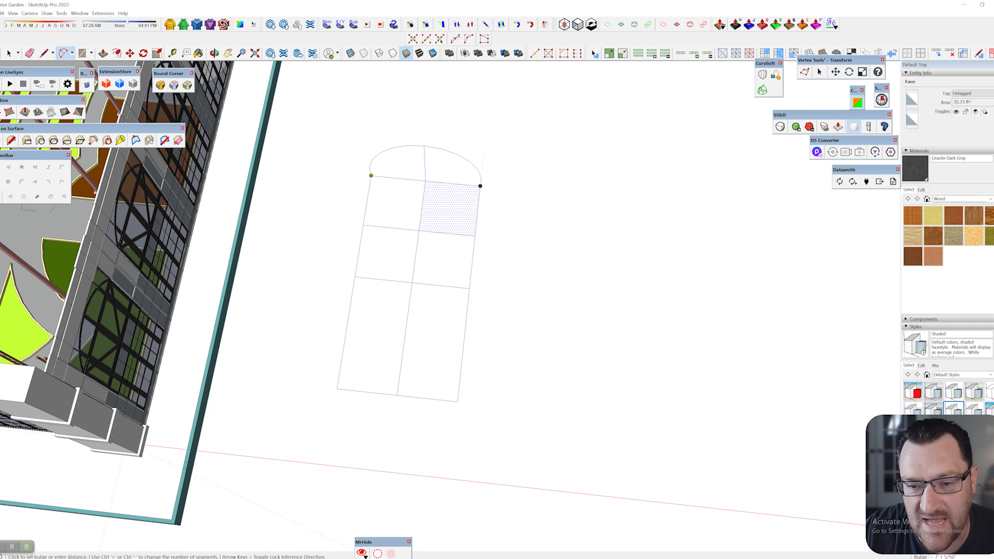
pyautogui.keyDown('shift'); pyautogui.moveTo(428, 152); pyautogui.dragTo(350, 225, button='middle'); pyautogui.keyUp('shift')
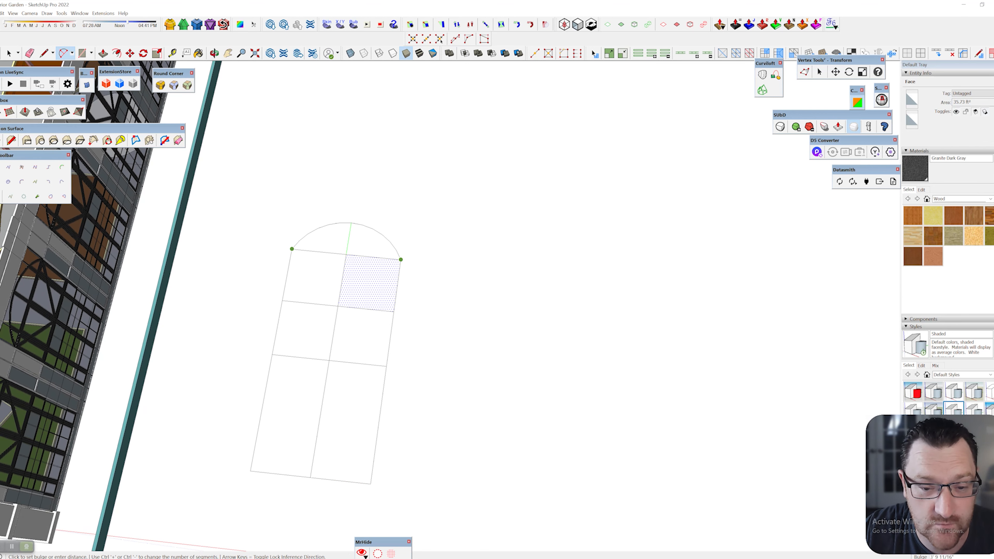
pyautogui.click(350, 224)
pyautogui.keyDown('shift'); pyautogui.moveTo(363, 267); pyautogui.dragTo(411, 239, button='middle'); pyautogui.keyUp('shift')
pyautogui.scroll(1, 393, 218)
pyautogui.scroll(4, 409, 184)
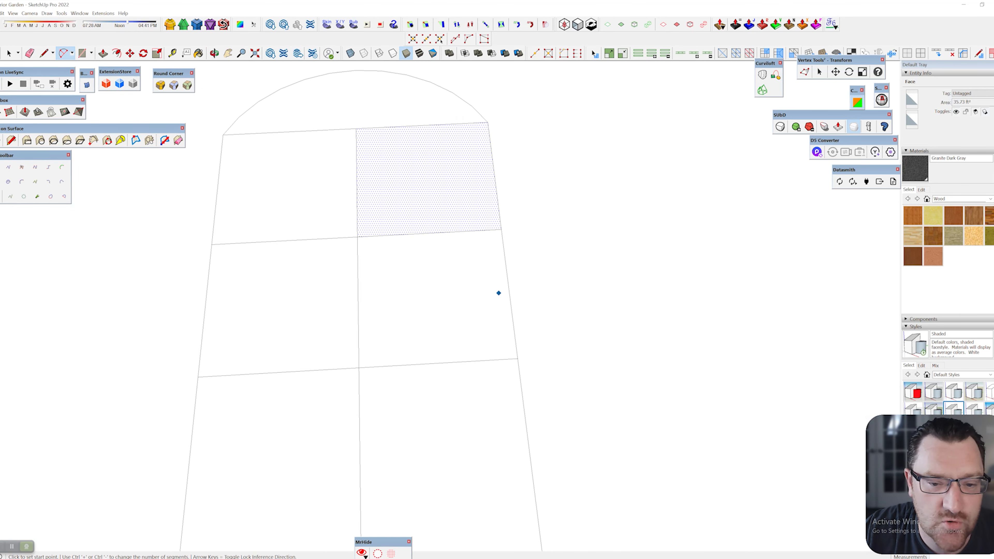
# Offset the top-right pane's outline inward to leave a narrow border
pyautogui.press('f')
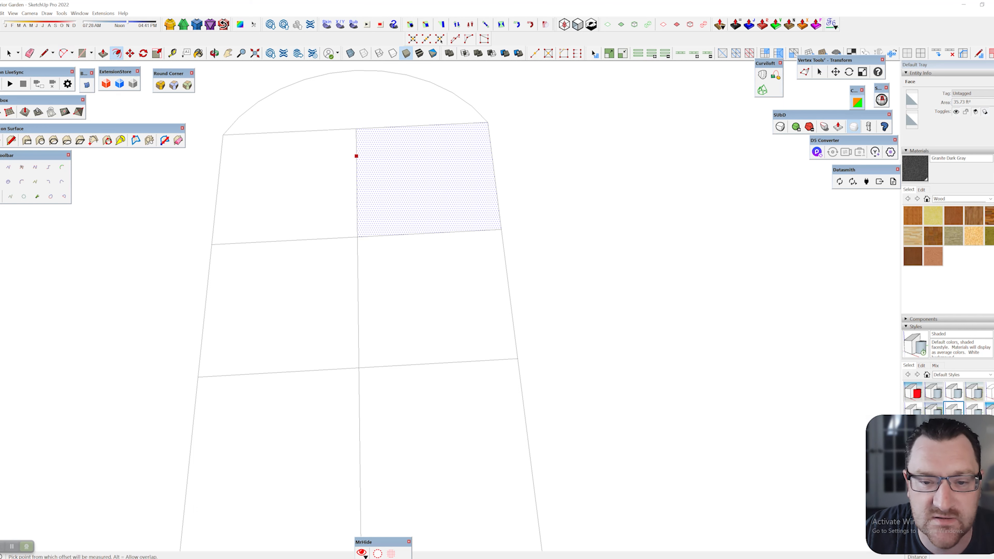
pyautogui.click(355, 157)
pyautogui.click(356, 157)
pyautogui.scroll(3, 373, 94)
pyautogui.press('space')
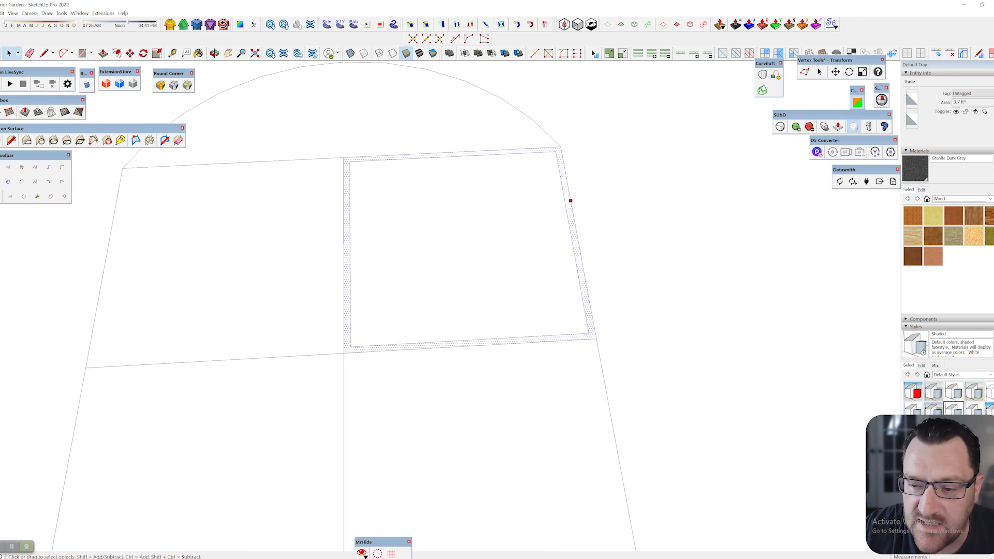
# Orbit around the inset pane border, cancel the pending push/pull, and open the material collections list
pyautogui.press('p')
pyautogui.moveTo(540, 227); pyautogui.dragTo(333, 286, button='middle')
pyautogui.scroll(-2, 422, 235)
pyautogui.scroll(-1, 480, 278)
pyautogui.moveTo(391, 277); pyautogui.dragTo(512, 255, button='middle')
pyautogui.keyDown('shift'); pyautogui.moveTo(450, 251); pyautogui.dragTo(483, 227, button='middle'); pyautogui.keyUp('shift')
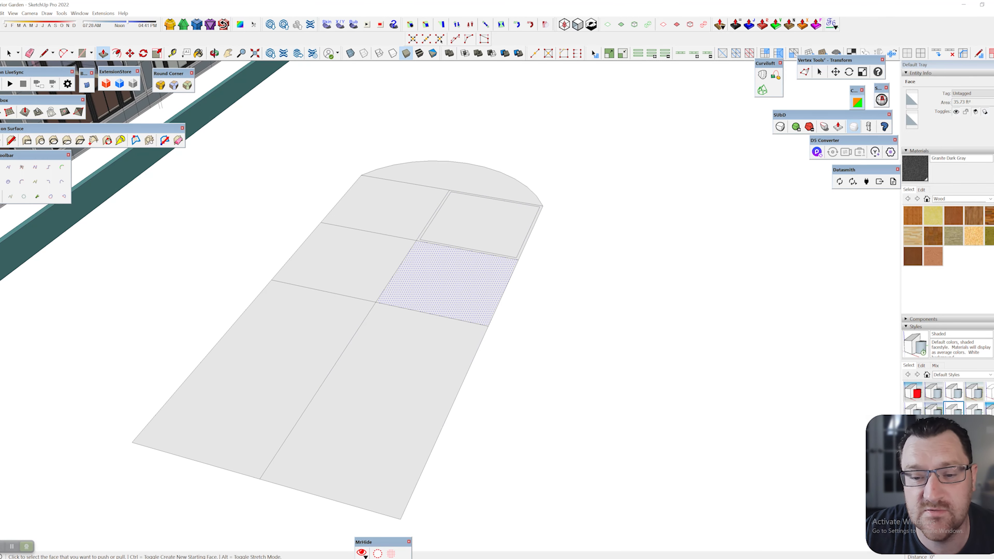
pyautogui.scroll(5, 476, 250)
pyautogui.moveTo(462, 274); pyautogui.dragTo(443, 343, button='middle')
pyautogui.click(313, 219)
pyautogui.press('Escape')
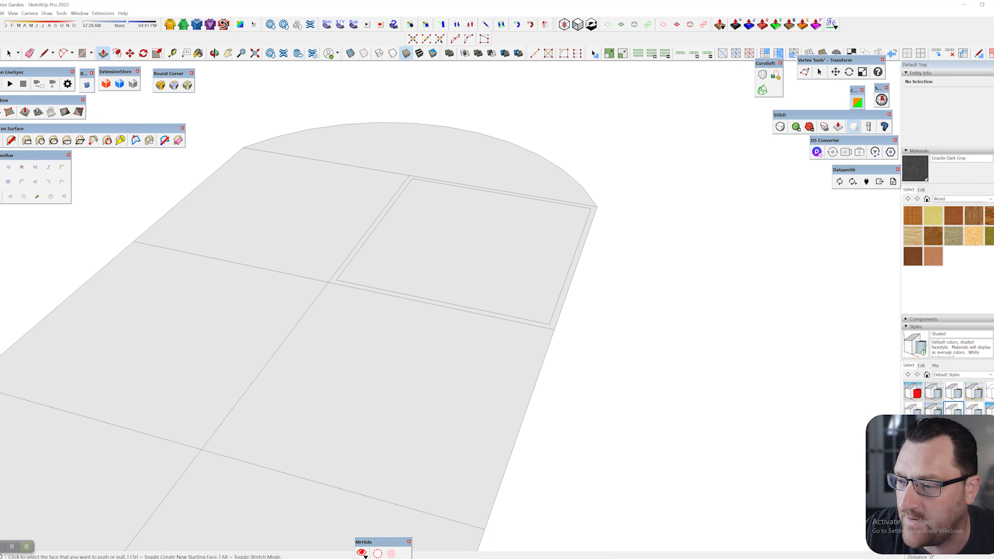
pyautogui.click(961, 198)
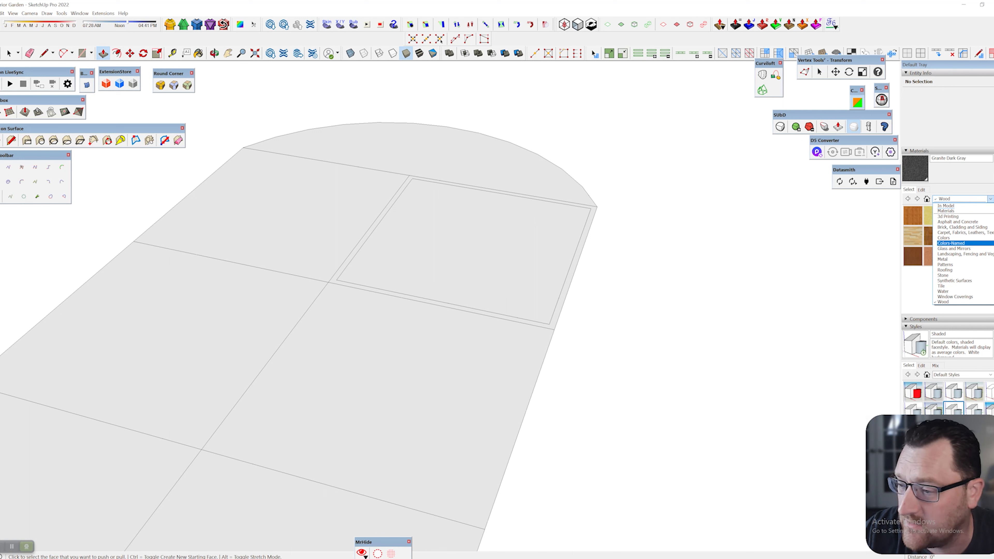
# Apply Translucent Glass Sky Reflection from Glass and Mirrors to the inset pane
pyautogui.click(953, 248)
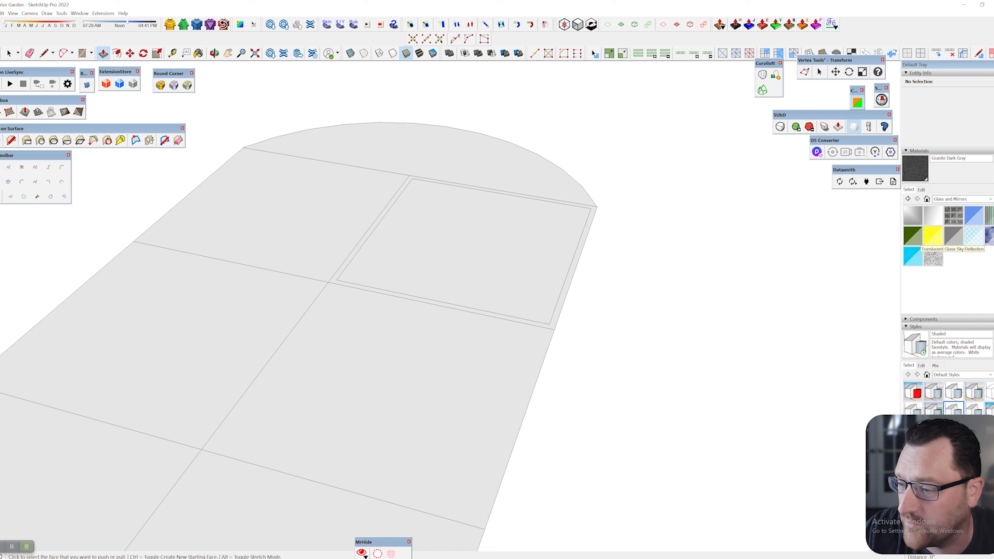
pyautogui.click(989, 236)
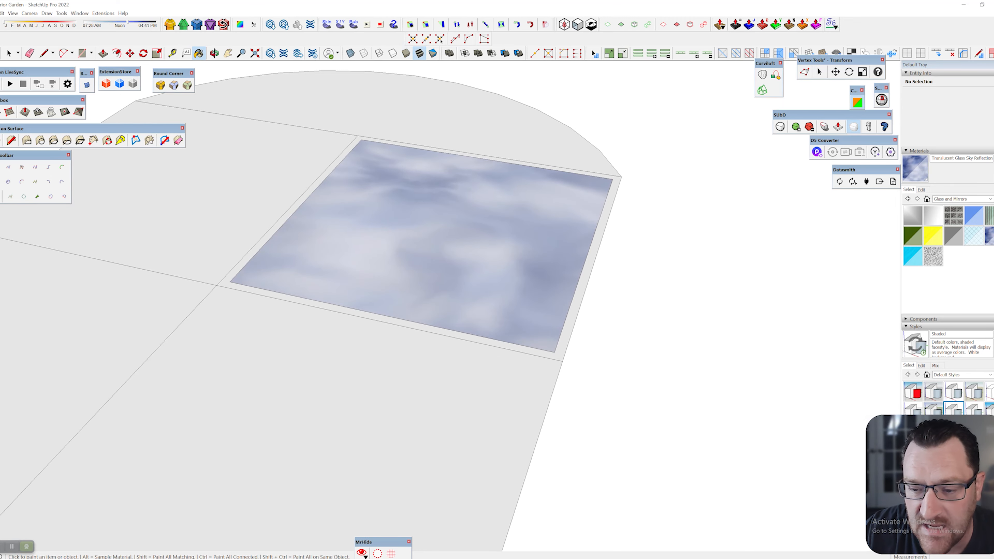
pyautogui.press('space')
pyautogui.click(392, 320)
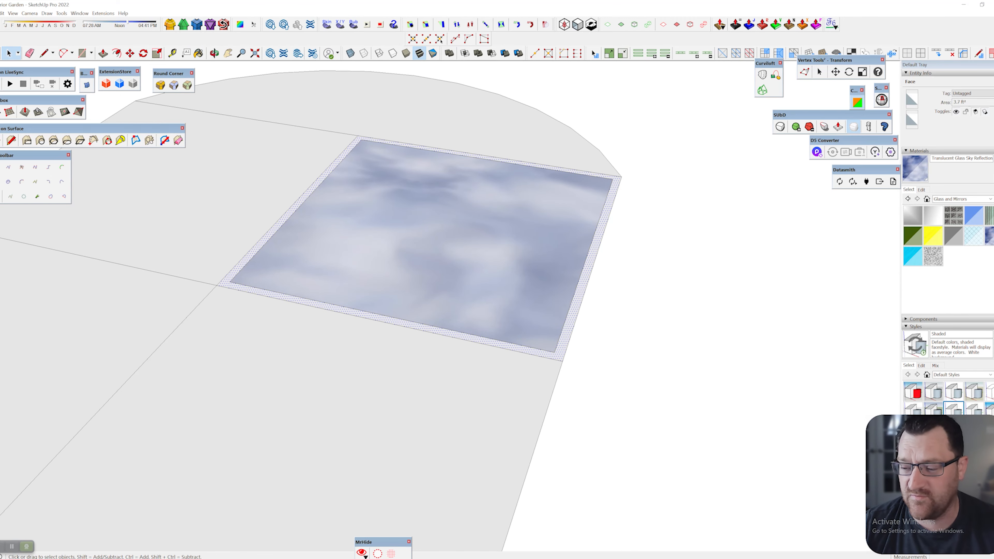
pyautogui.scroll(-1, 595, 309)
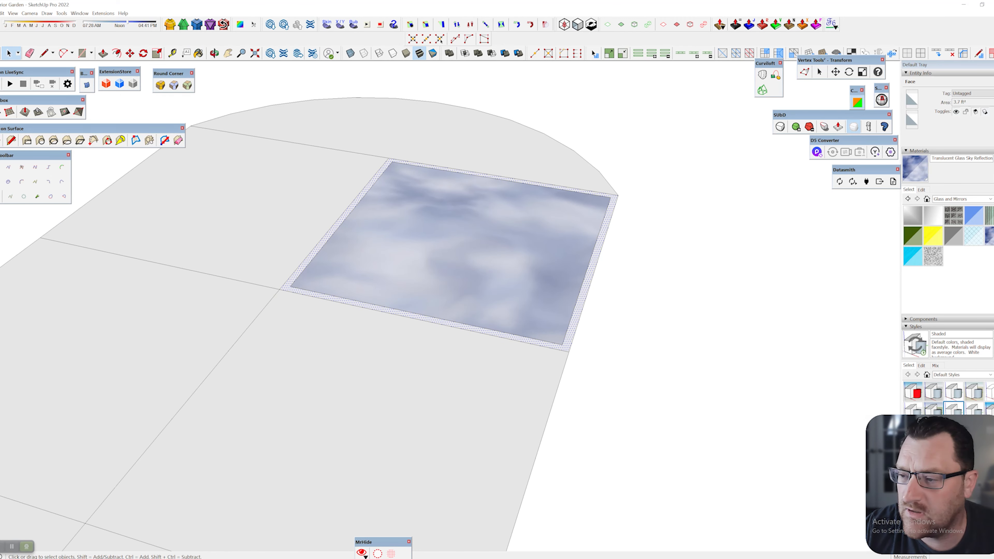
pyautogui.keyDown('shift'); pyautogui.moveTo(587, 310); pyautogui.dragTo(602, 275, button='middle'); pyautogui.keyUp('shift')
# Paint the pane's border dark grey with Colors M07
pyautogui.click(962, 199)
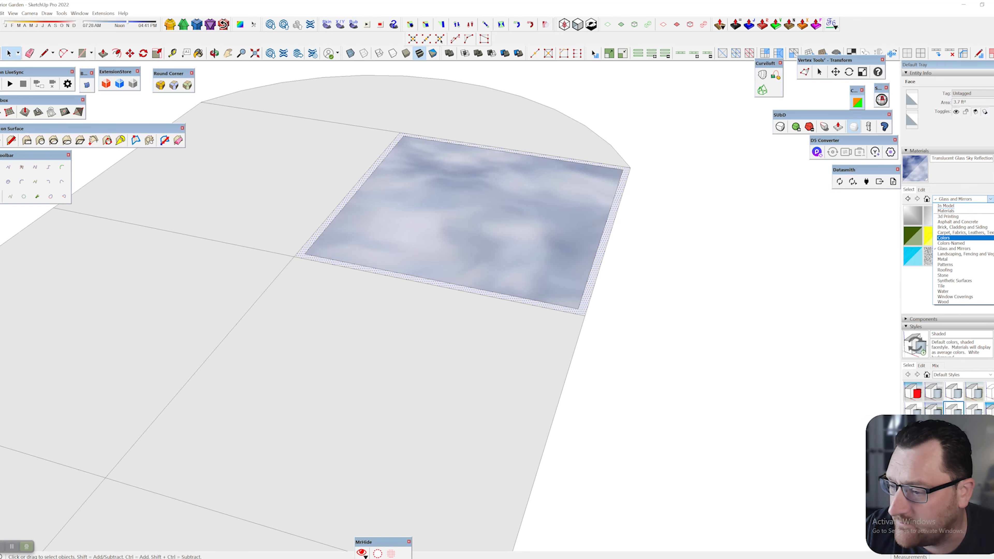
pyautogui.click(943, 238)
pyautogui.scroll(-6, 934, 274)
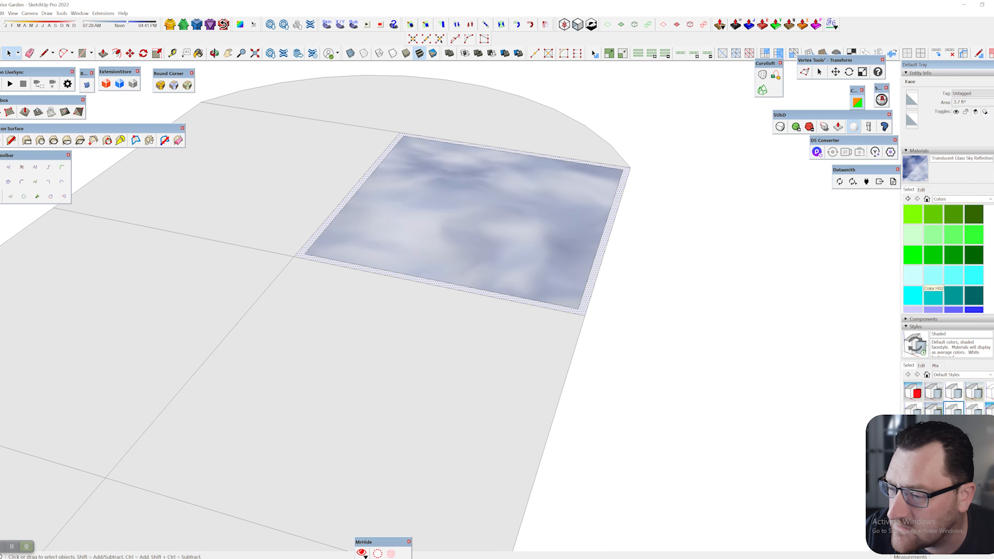
pyautogui.scroll(-8, 934, 282)
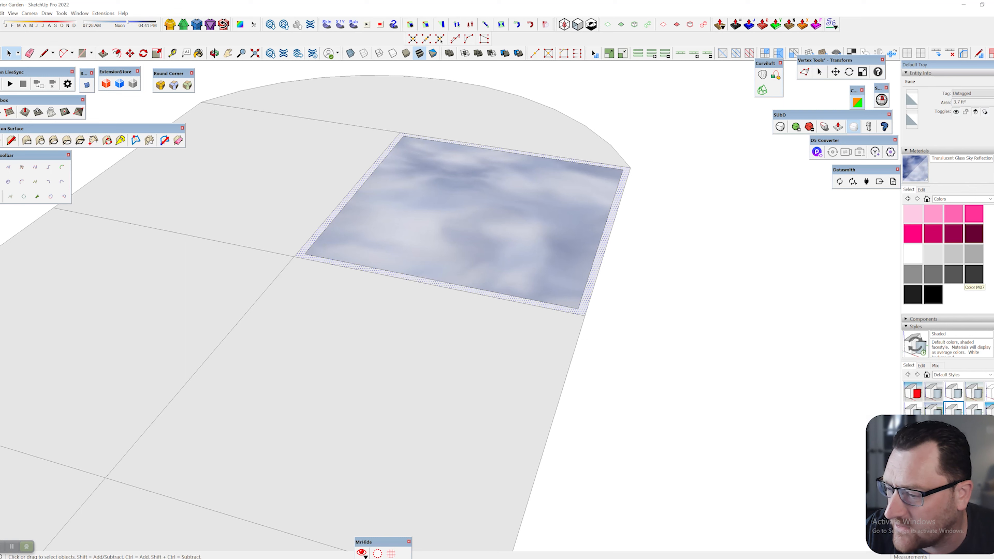
pyautogui.click(972, 277)
pyautogui.click(603, 241)
pyautogui.press('space')
pyautogui.click(680, 270)
# Push/Pull the dark grey border up 1 13/16"
pyautogui.moveTo(665, 251); pyautogui.dragTo(411, 290, button='middle')
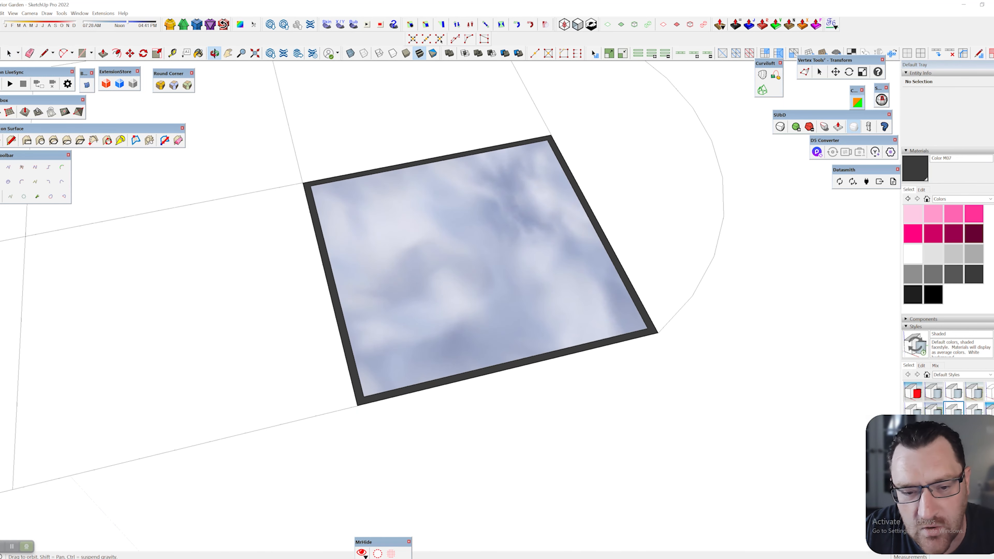
pyautogui.scroll(-3, 346, 401)
pyautogui.moveTo(346, 401); pyautogui.dragTo(492, 262, button='middle')
pyautogui.scroll(1, 492, 262)
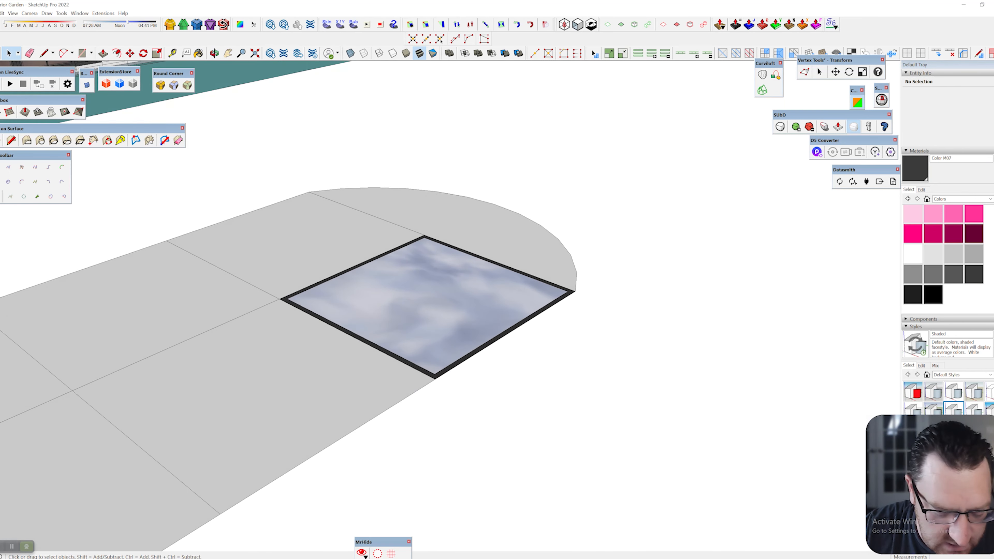
pyautogui.moveTo(462, 307); pyautogui.dragTo(476, 309, button='middle')
pyautogui.scroll(5, 475, 307)
pyautogui.press('p')
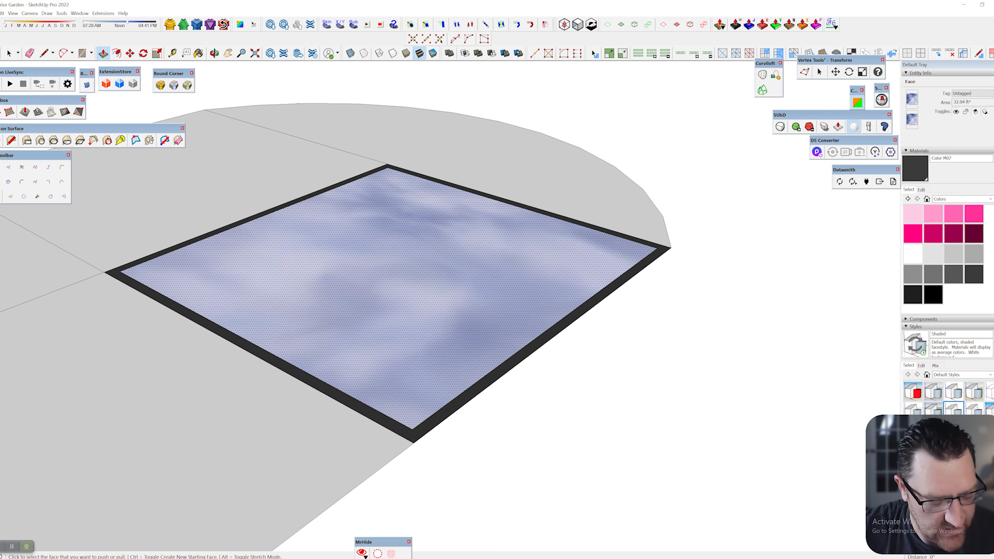
pyautogui.scroll(1, 456, 405)
pyautogui.click(457, 405)
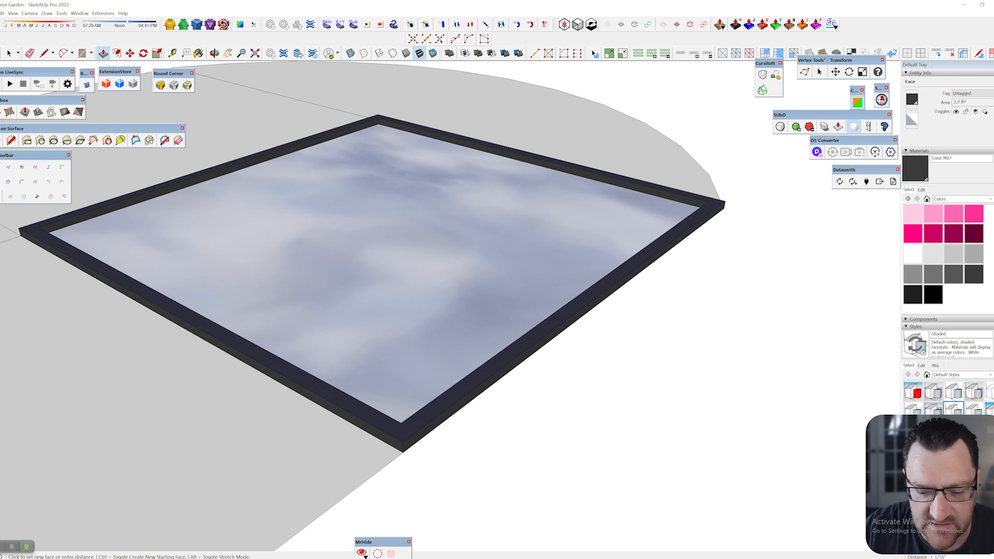
pyautogui.click(456, 400)
# Orbit and pan around the strip to check the raised frame
pyautogui.moveTo(505, 305); pyautogui.dragTo(426, 321, button='middle')
pyautogui.scroll(-3, 426, 313)
pyautogui.scroll(-3, 546, 317)
pyautogui.keyDown('shift'); pyautogui.moveTo(477, 215); pyautogui.dragTo(685, 375, button='middle'); pyautogui.keyUp('shift')
pyautogui.scroll(-4, 685, 389)
pyautogui.press('space')
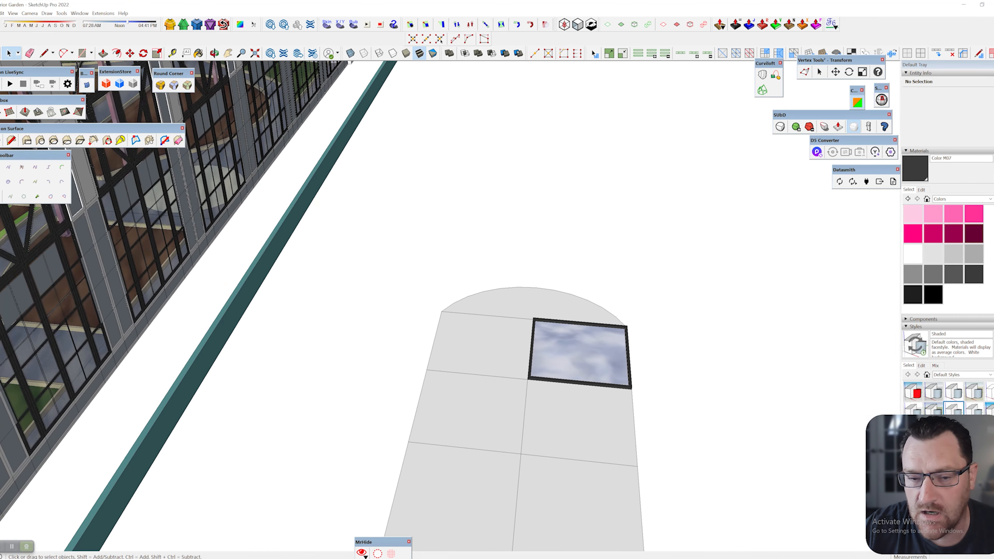
# Orbit and zoom from the strip to face the arched window wall, then deselect the wall group
pyautogui.moveTo(411, 352); pyautogui.dragTo(681, 329, button='middle')
pyautogui.scroll(2, 567, 341)
pyautogui.keyDown('shift'); pyautogui.moveTo(567, 333); pyautogui.dragTo(497, 336, button='middle'); pyautogui.keyUp('shift')
pyautogui.scroll(4, 352, 282)
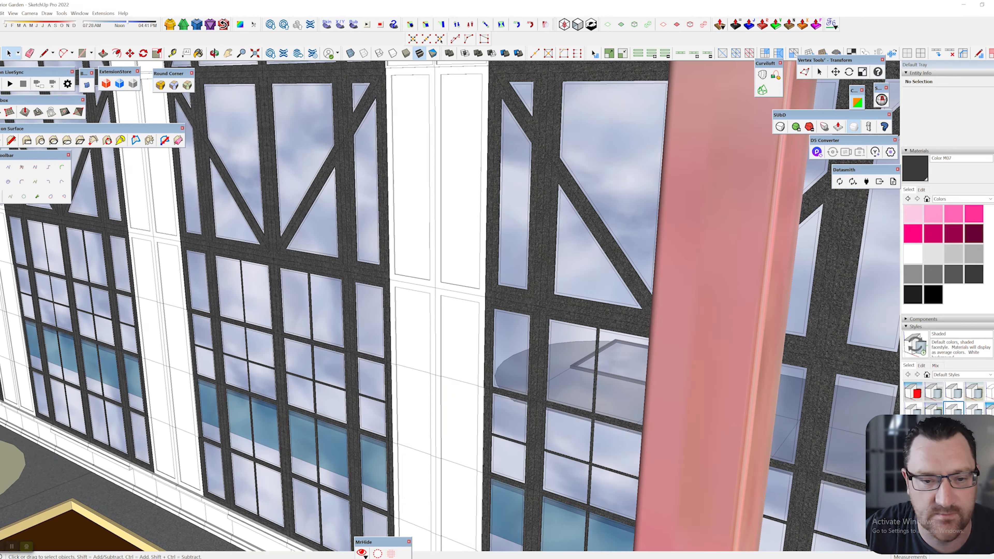
pyautogui.moveTo(352, 281); pyautogui.dragTo(376, 298, button='middle')
pyautogui.scroll(3, 376, 298)
pyautogui.scroll(1, 446, 216)
pyautogui.moveTo(442, 239); pyautogui.dragTo(518, 238, button='middle')
pyautogui.scroll(4, 489, 223)
pyautogui.scroll(4, 559, 223)
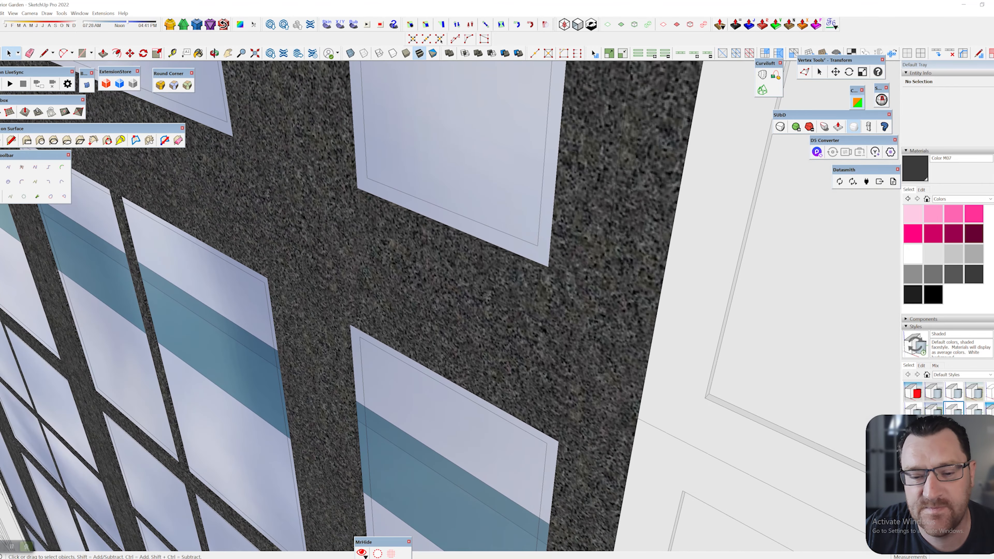
pyautogui.scroll(-3, 526, 316)
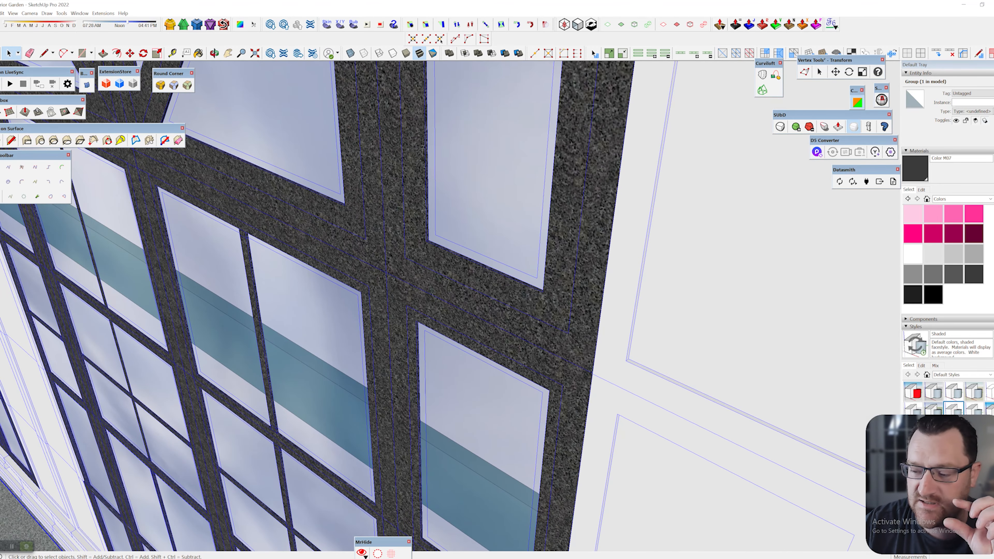
pyautogui.scroll(-11, 528, 334)
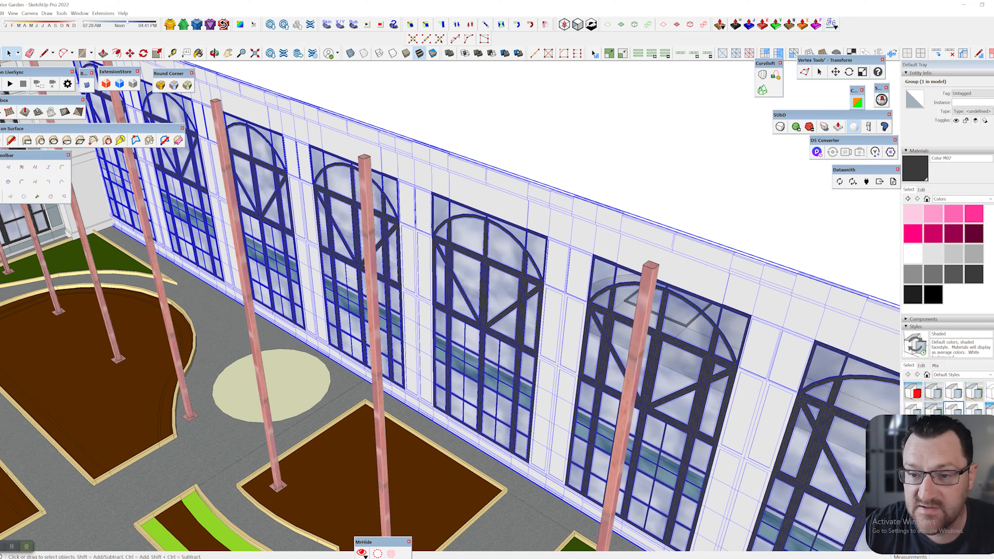
pyautogui.scroll(-4, 527, 334)
pyautogui.press('Escape')
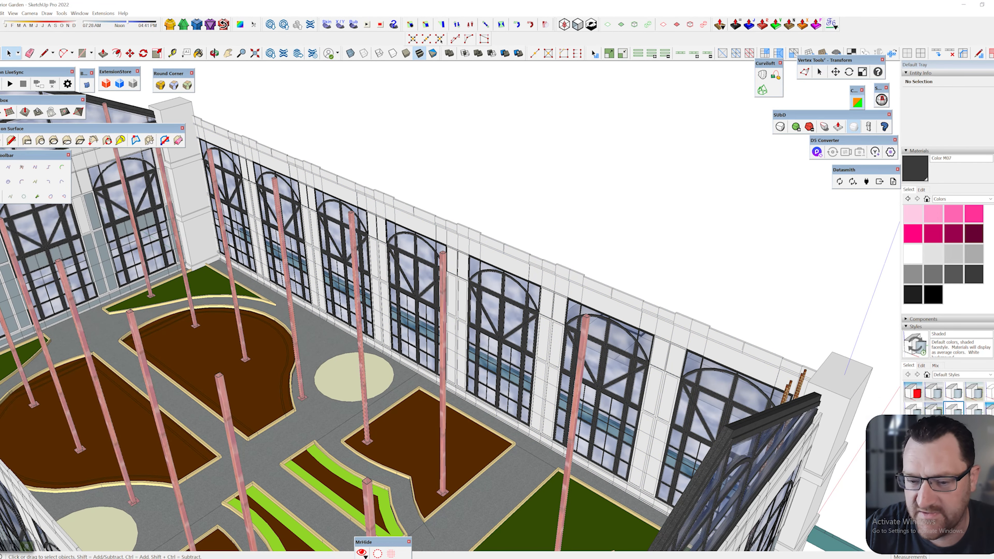
pyautogui.scroll(2, 497, 313)
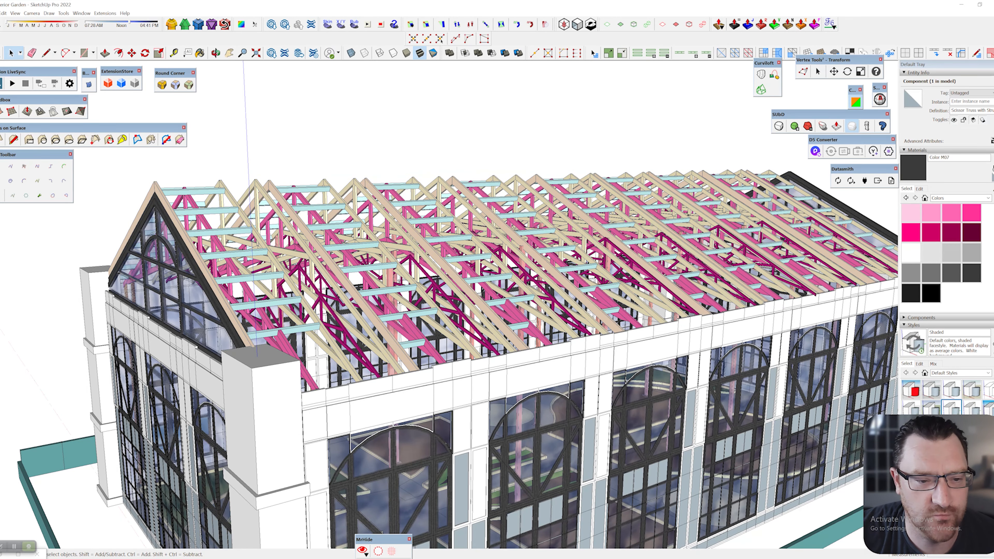
# Select the Scissor Truss component and orbit across the roof toward the long side
pyautogui.moveTo(431, 314); pyautogui.dragTo(548, 325, button='middle')
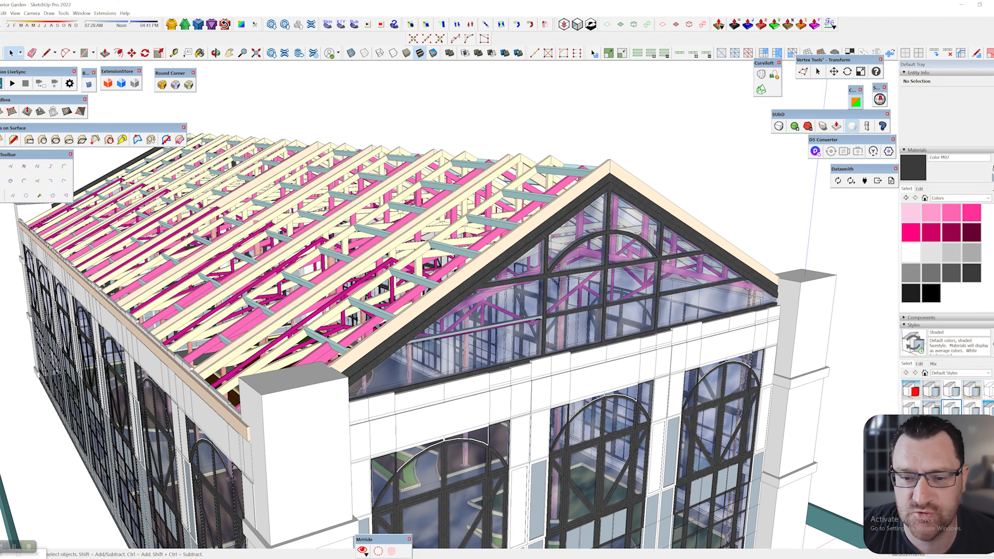
pyautogui.click(497, 239)
pyautogui.moveTo(497, 239); pyautogui.dragTo(235, 262, button='middle')
pyautogui.moveTo(726, 250); pyautogui.dragTo(539, 197, button='middle')
pyautogui.scroll(-2, 626, 188)
pyautogui.scroll(1, 458, 190)
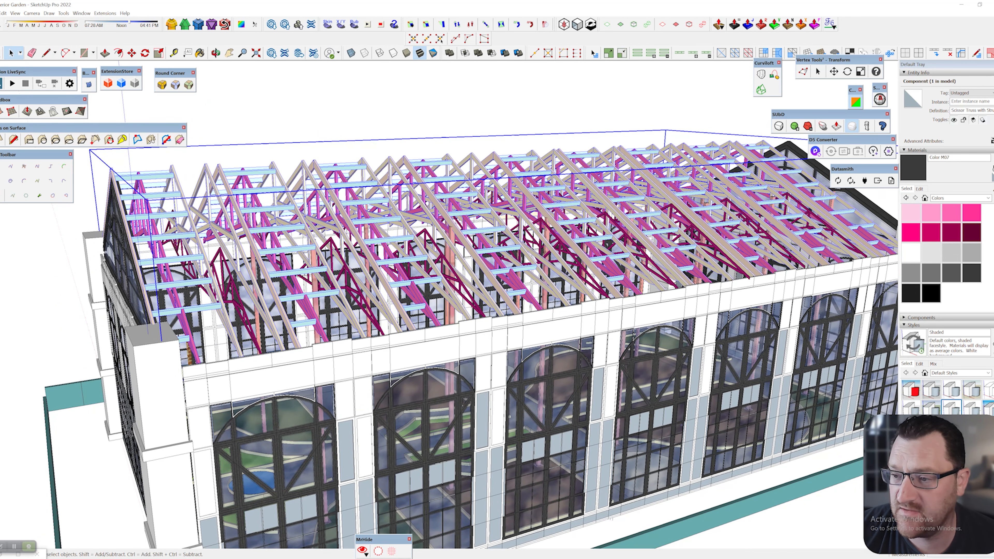
pyautogui.scroll(-3, 395, 196)
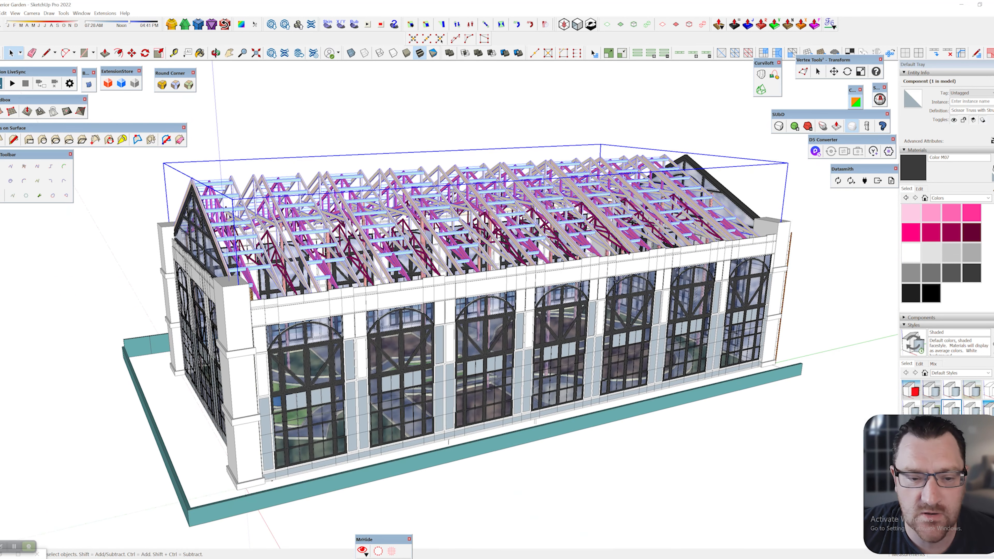
# Open the truss component for editing, select the truss assembly, and orbit around it
pyautogui.doubleClick(242, 198)
pyautogui.scroll(4, 242, 198)
pyautogui.click(242, 198)
pyautogui.moveTo(243, 198); pyautogui.dragTo(117, 231, button='middle')
pyautogui.scroll(5, 196, 231)
pyautogui.scroll(-3, 184, 235)
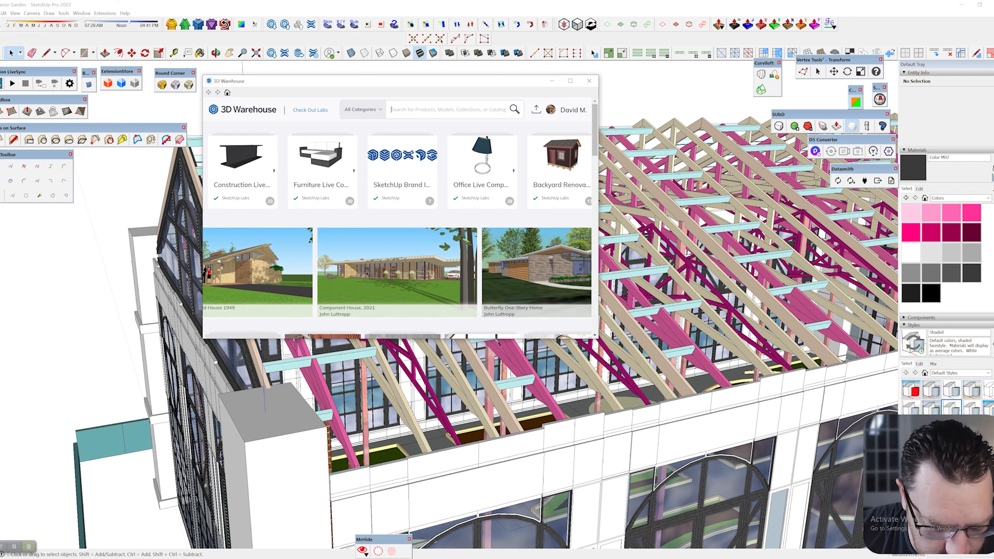
# Search 3D Warehouse for 'truss', browse the results maximized, then minimize the window
pyautogui.write('tru')
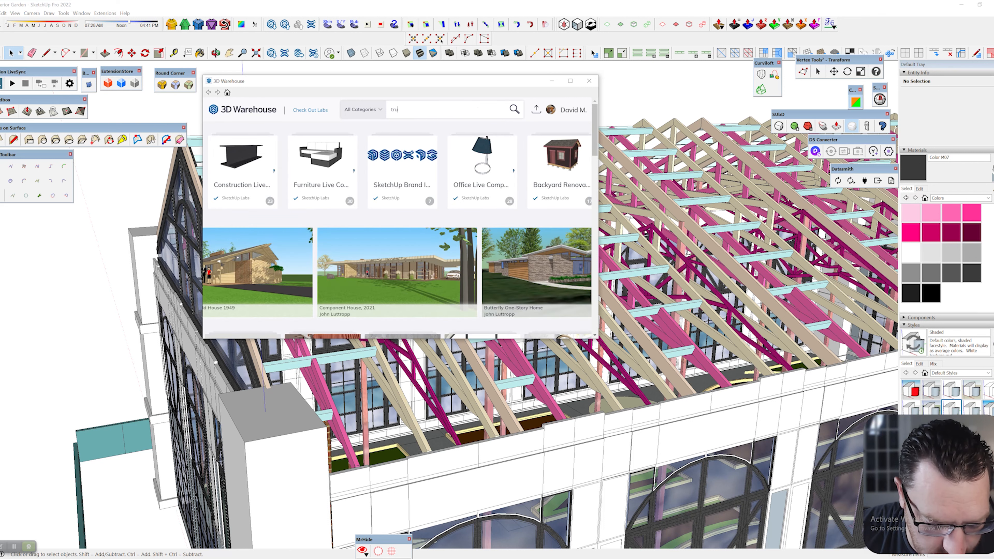
pyautogui.write('sss')
pyautogui.press('Return')
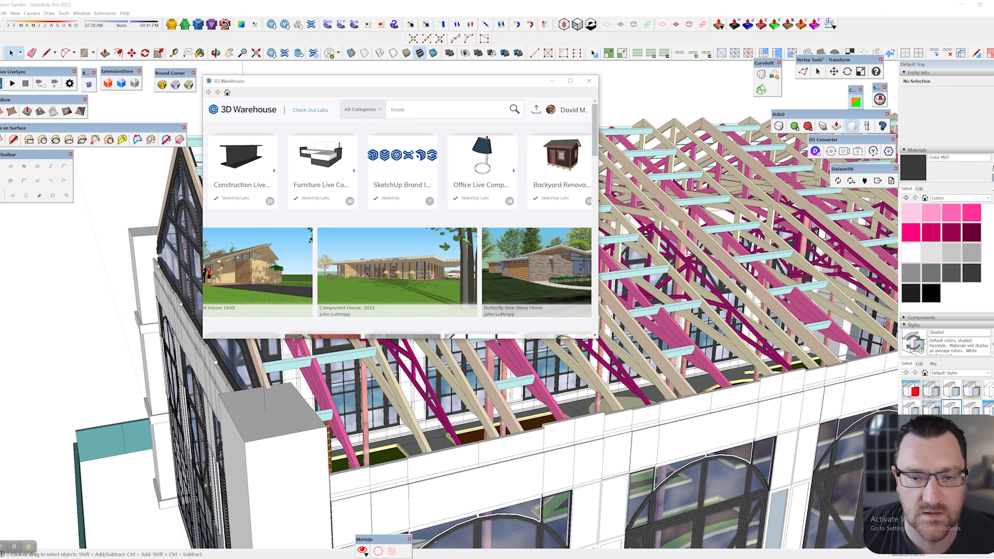
pyautogui.press('BackSpace')
pyautogui.press('Return')
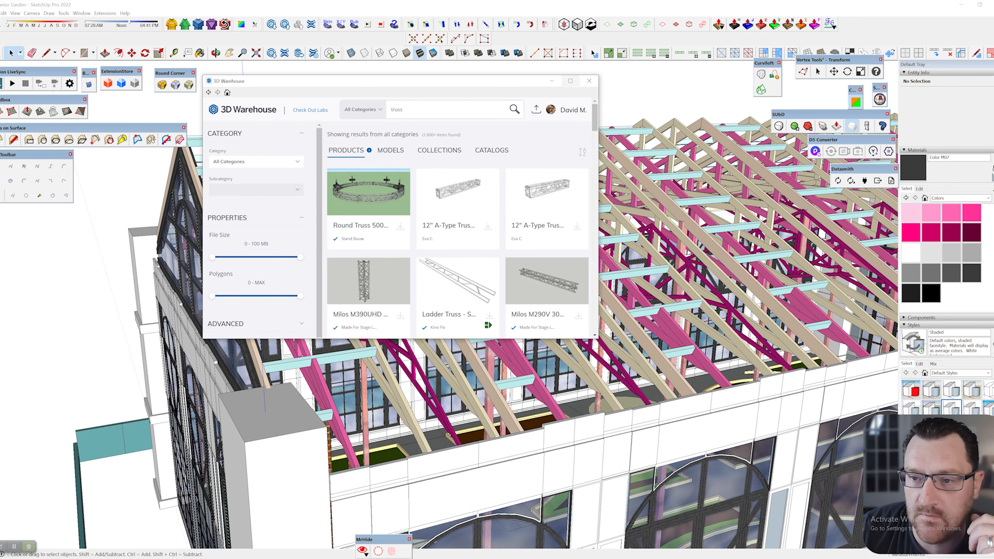
pyautogui.click(570, 80)
pyautogui.scroll(-5, 554, 113)
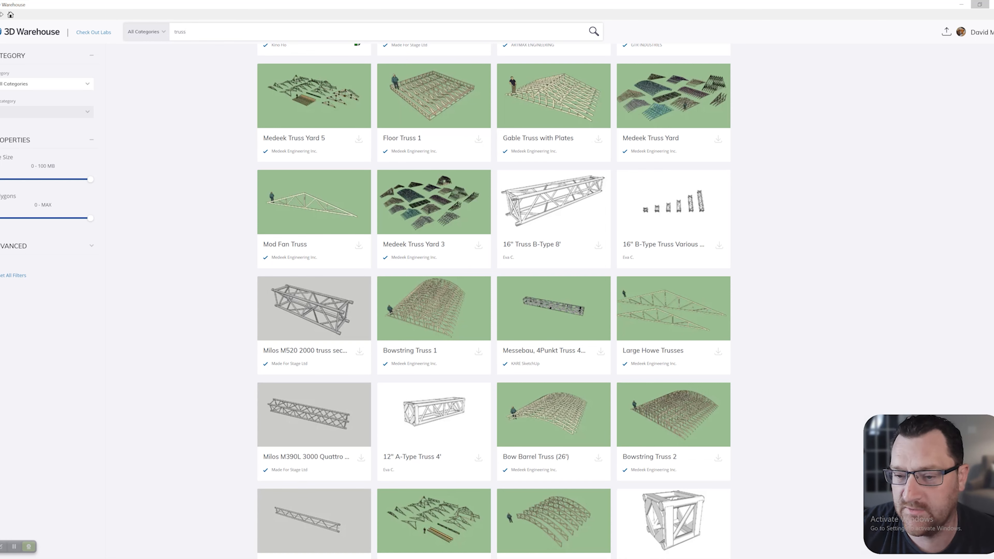
pyautogui.click(980, 5)
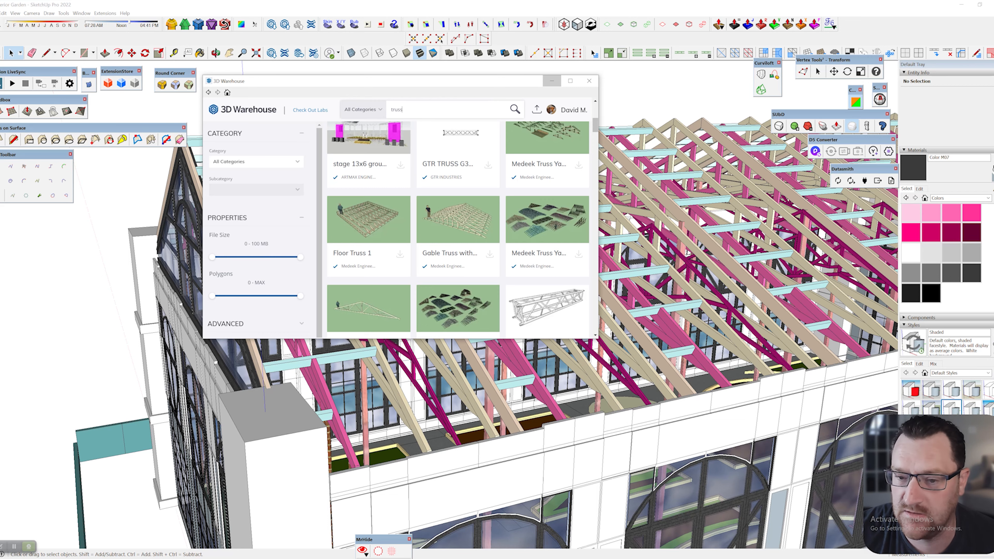
pyautogui.click(551, 81)
# Select the dark magenta truss group and orbit around to the building's open end
pyautogui.moveTo(506, 317)
pyautogui.mouseDown(button='middle')
pyautogui.moveTo(423, 306)
pyautogui.moveTo(434, 298)
pyautogui.moveTo(450, 324)
pyautogui.mouseUp(button='middle')
pyautogui.scroll(3, 450, 324)
pyautogui.click(415, 367)
pyautogui.moveTo(414, 367); pyautogui.dragTo(344, 262, button='middle')
pyautogui.scroll(-3, 340, 259)
pyautogui.scroll(-3, 338, 309)
pyautogui.moveTo(338, 309); pyautogui.dragTo(298, 297, button='middle')
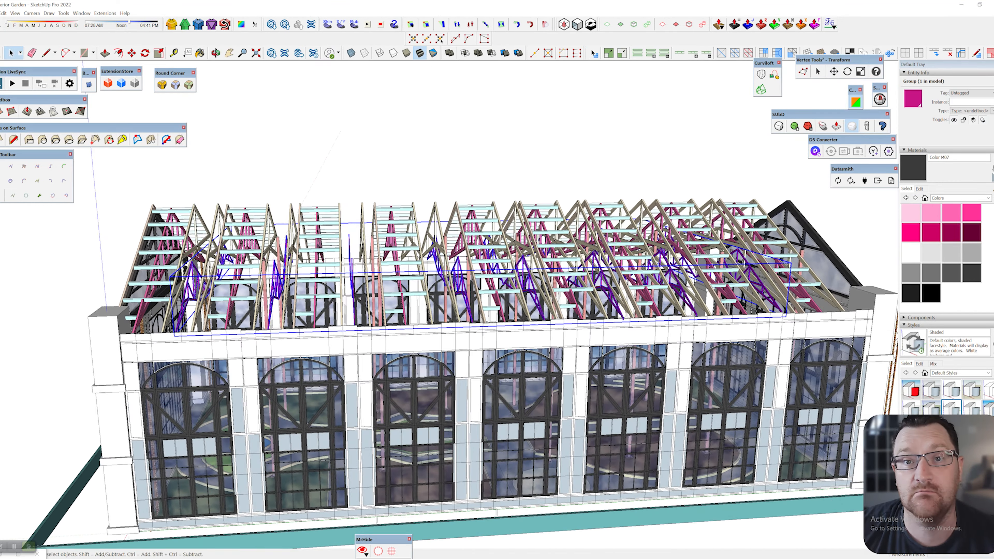
pyautogui.moveTo(352, 313); pyautogui.dragTo(567, 270, button='middle')
pyautogui.scroll(5, 407, 313)
pyautogui.click(665, 157)
pyautogui.scroll(6, 415, 332)
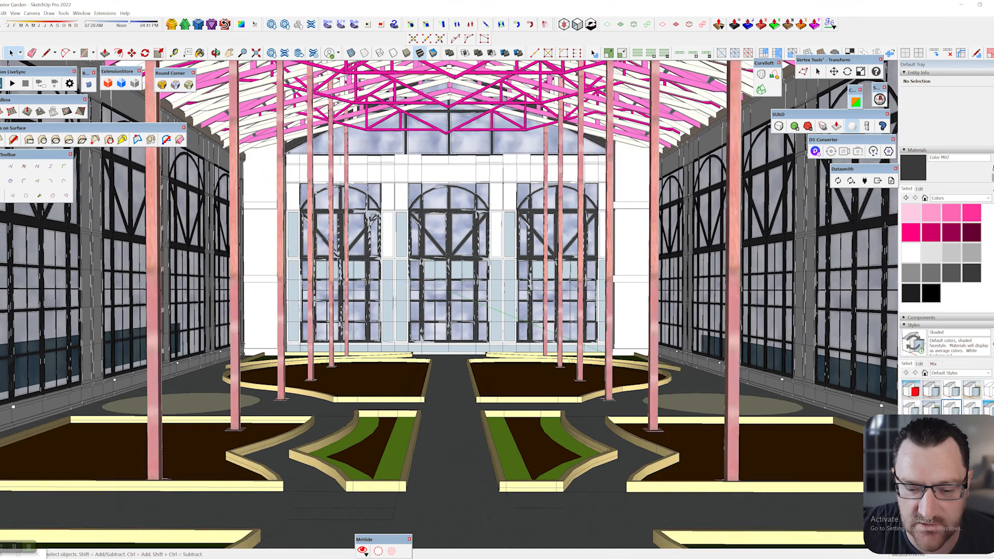
pyautogui.scroll(1, 442, 293)
pyautogui.scroll(-5, 442, 294)
pyautogui.moveTo(442, 313); pyautogui.dragTo(437, 293, button='middle')
pyautogui.scroll(3, 434, 293)
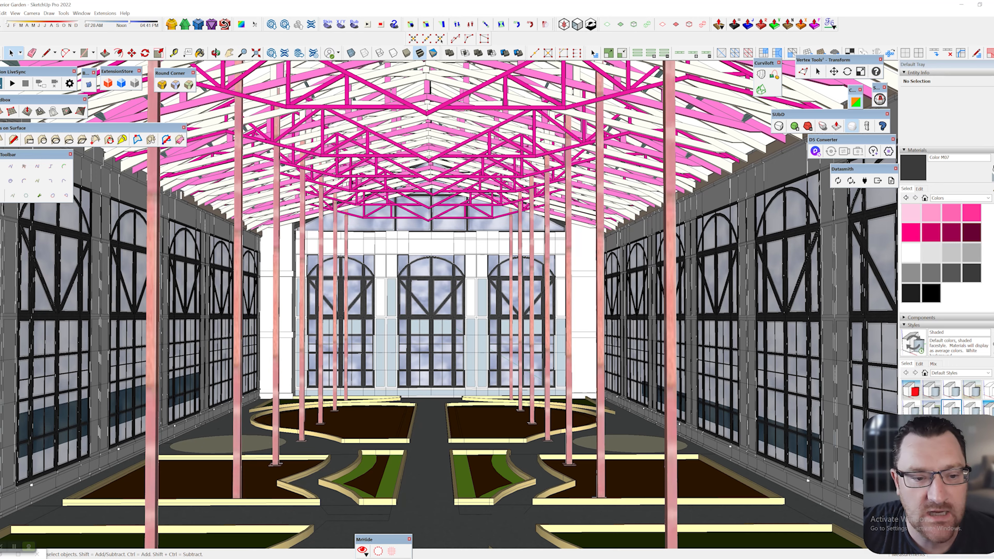
pyautogui.moveTo(489, 298); pyautogui.dragTo(419, 295, button='middle')
pyautogui.scroll(-2, 419, 296)
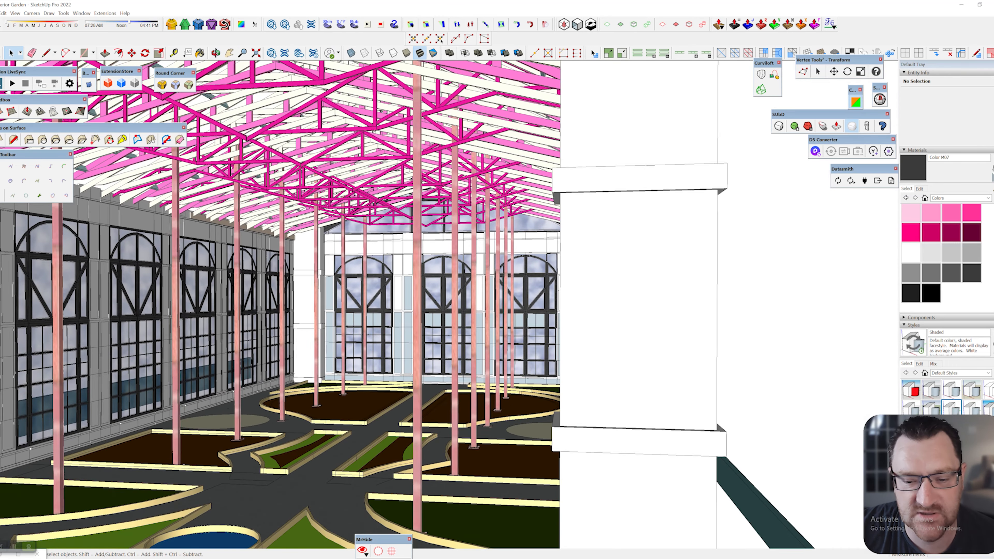
pyautogui.click(418, 302)
pyautogui.scroll(-3, 418, 301)
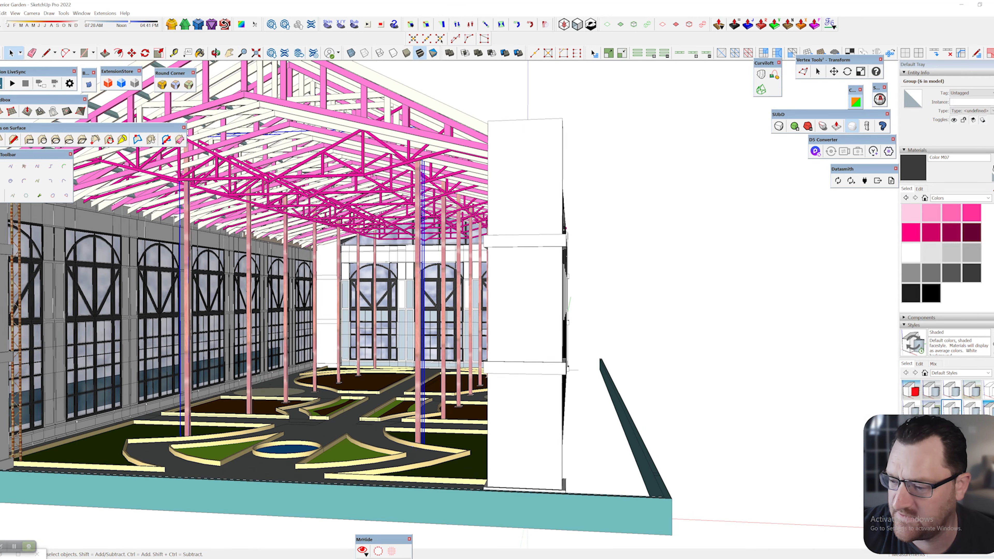
pyautogui.moveTo(524, 298); pyautogui.dragTo(626, 294, button='middle')
pyautogui.click(669, 274)
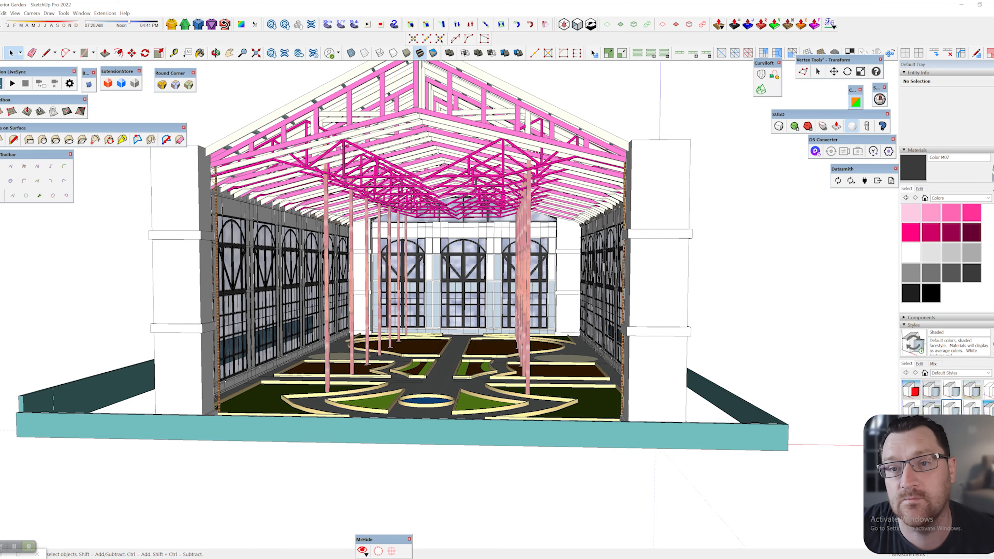
pyautogui.moveTo(548, 282)
pyautogui.mouseDown(button='middle')
pyautogui.moveTo(485, 317)
pyautogui.moveTo(360, 321)
pyautogui.moveTo(395, 315)
pyautogui.moveTo(423, 290)
pyautogui.moveTo(665, 305)
pyautogui.mouseUp(button='middle')
pyautogui.scroll(6, 411, 333)
pyautogui.click(550, 303)
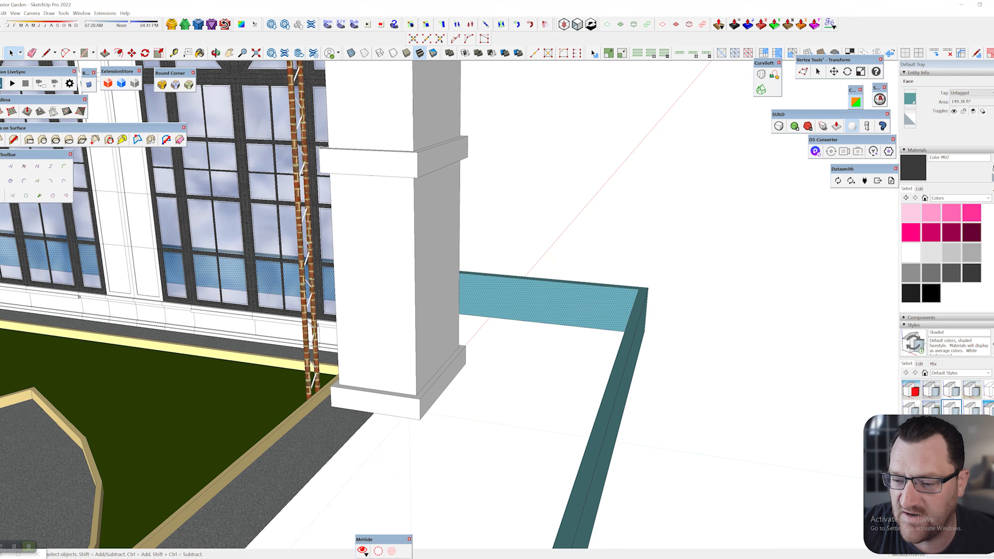
pyautogui.tripleClick(550, 303)
pyautogui.scroll(5, 686, 317)
pyautogui.click(687, 317)
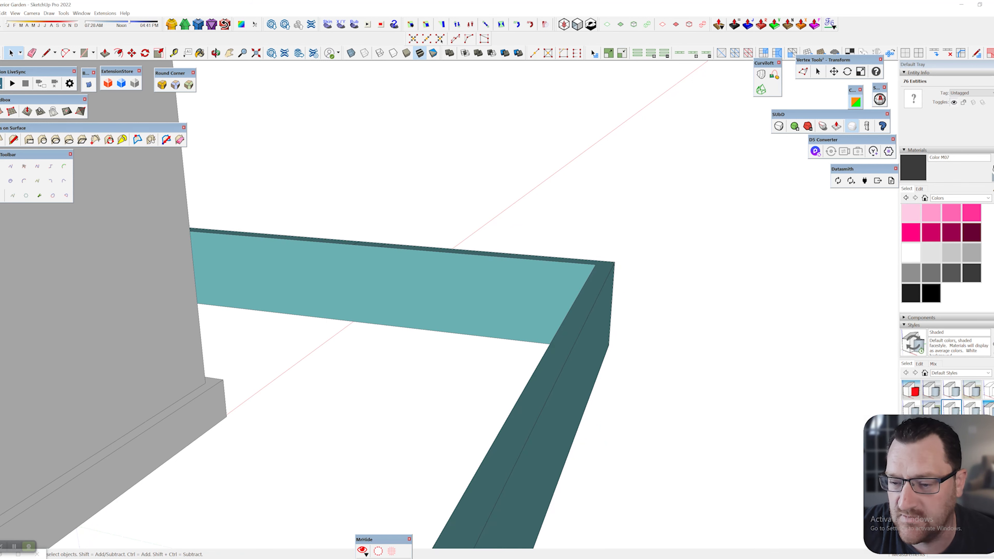
pyautogui.click(987, 197)
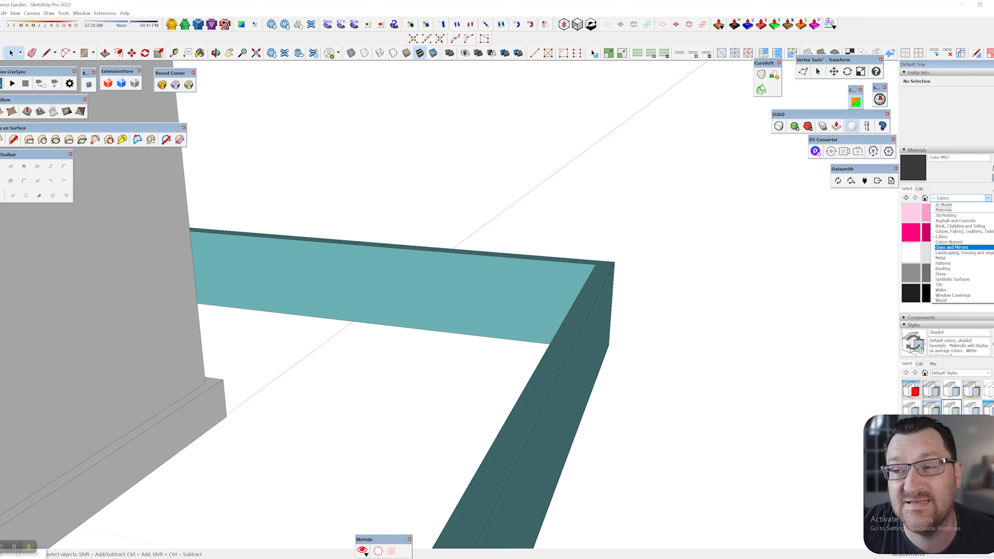
pyautogui.press('Escape')
pyautogui.moveTo(587, 313); pyautogui.dragTo(360, 313, button='middle')
pyautogui.keyDown('shift'); pyautogui.moveTo(360, 250); pyautogui.dragTo(587, 435, button='middle'); pyautogui.keyUp('shift')
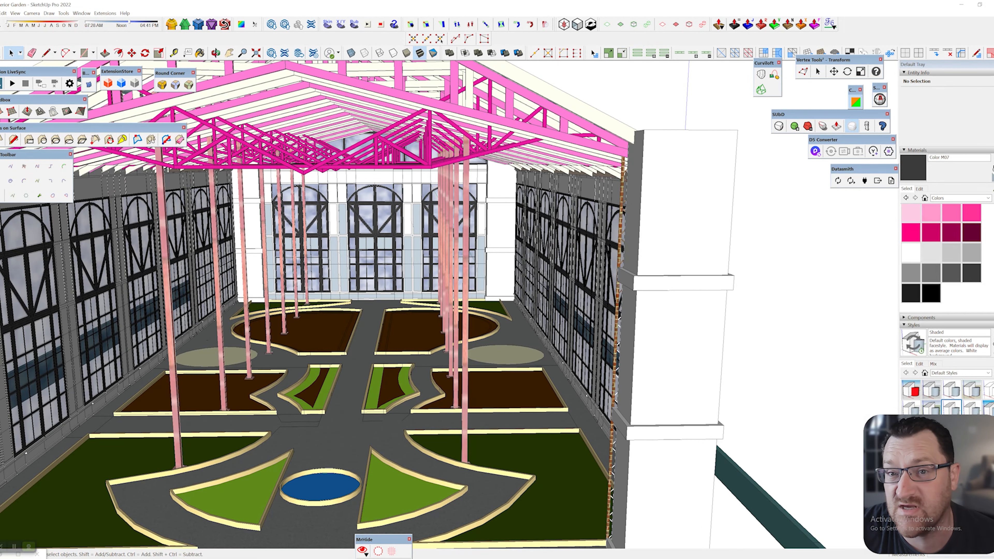
pyautogui.scroll(-5, 485, 393)
pyautogui.moveTo(485, 393); pyautogui.dragTo(339, 303, button='middle')
pyautogui.scroll(3, 339, 302)
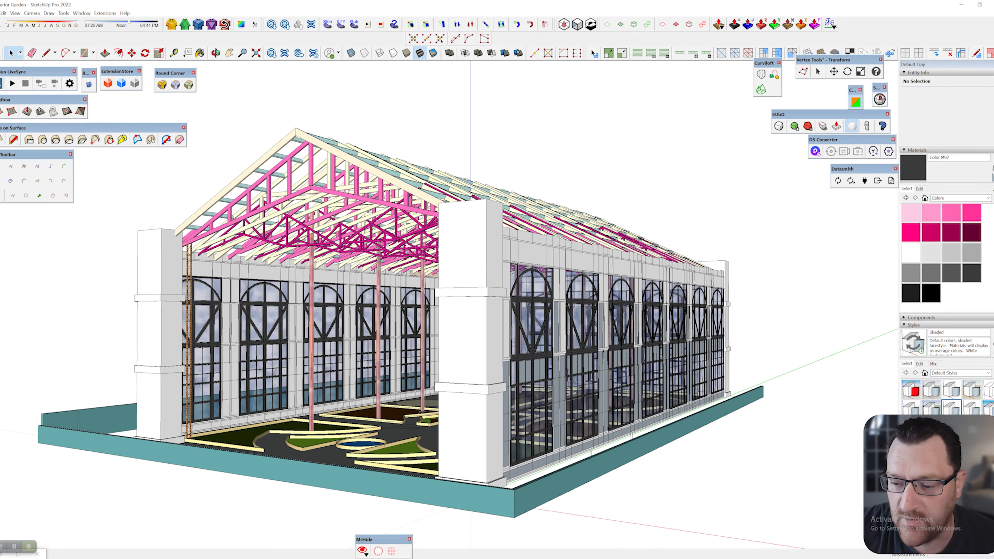
pyautogui.scroll(3, 450, 470)
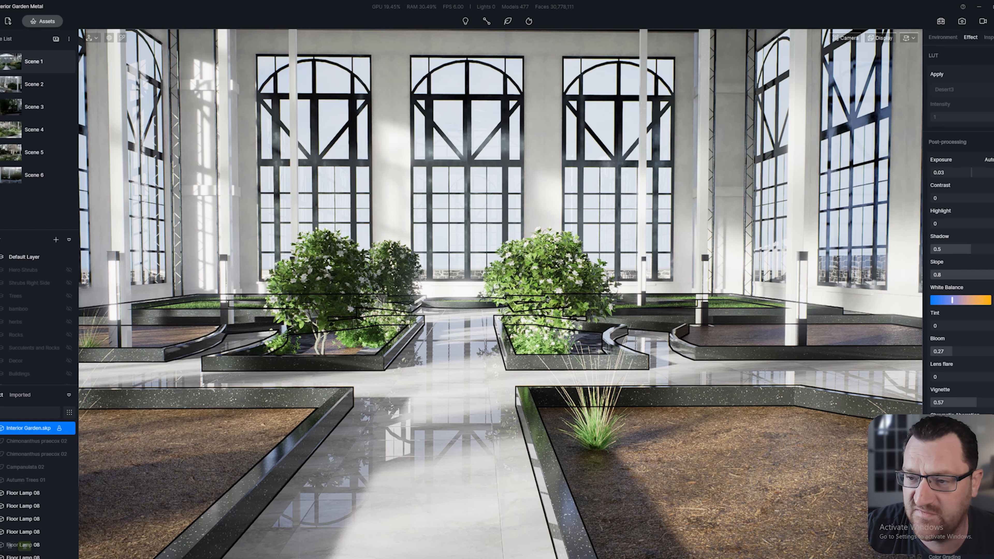
# Fly back, sideways and up through the hall, turning toward the planters
pyautogui.press('s')
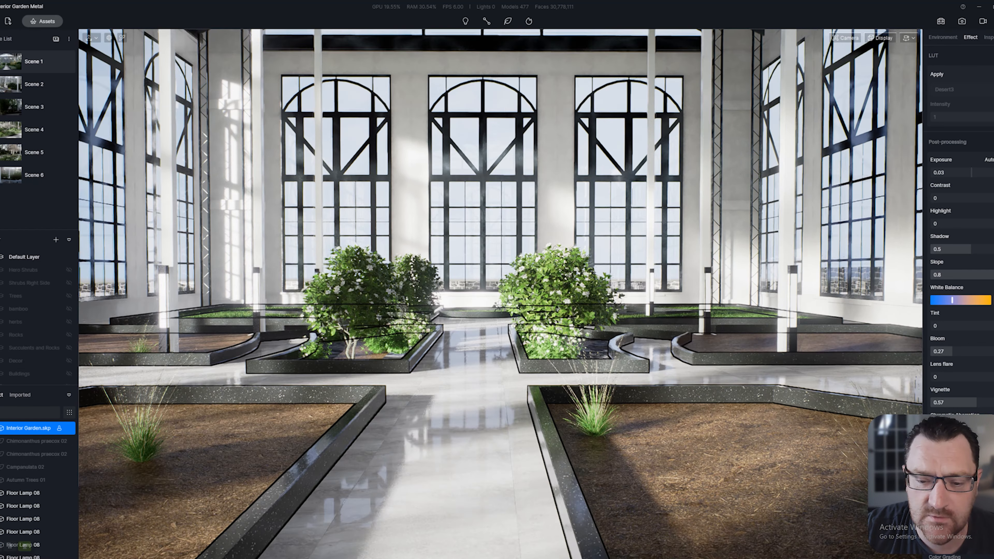
pyautogui.press('a')
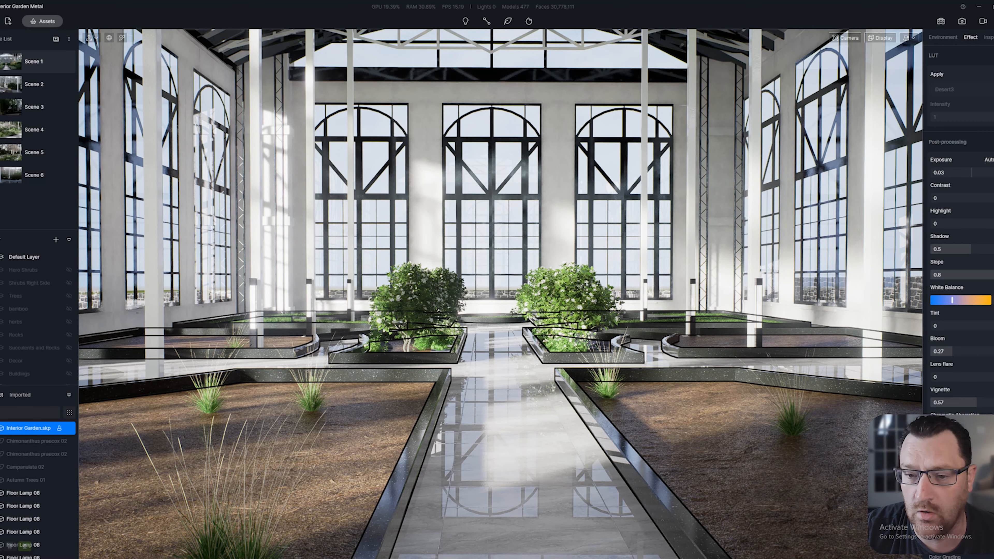
pyautogui.moveTo(501, 294); pyautogui.dragTo(634, 364, button='right')
pyautogui.press('e')
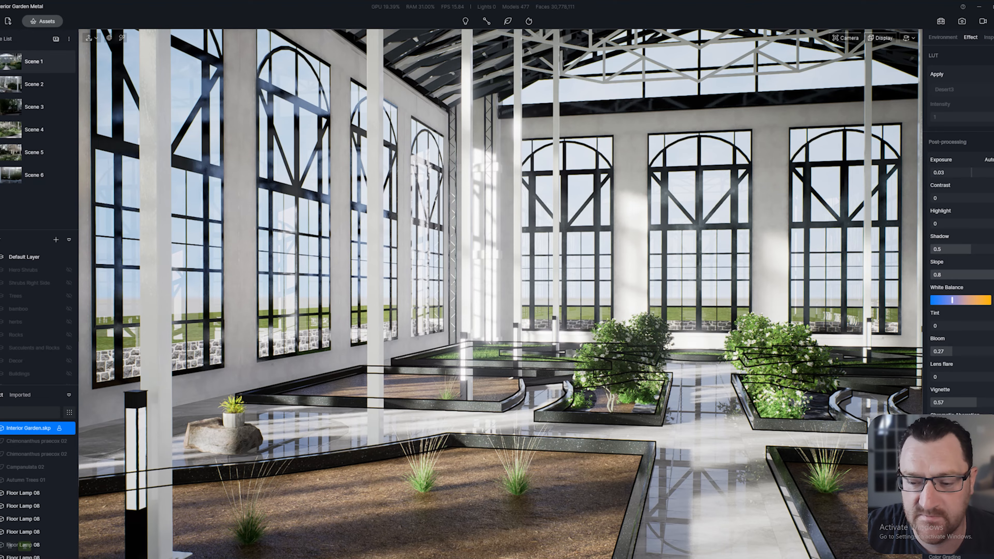
pyautogui.moveTo(501, 293); pyautogui.dragTo(618, 329, button='right')
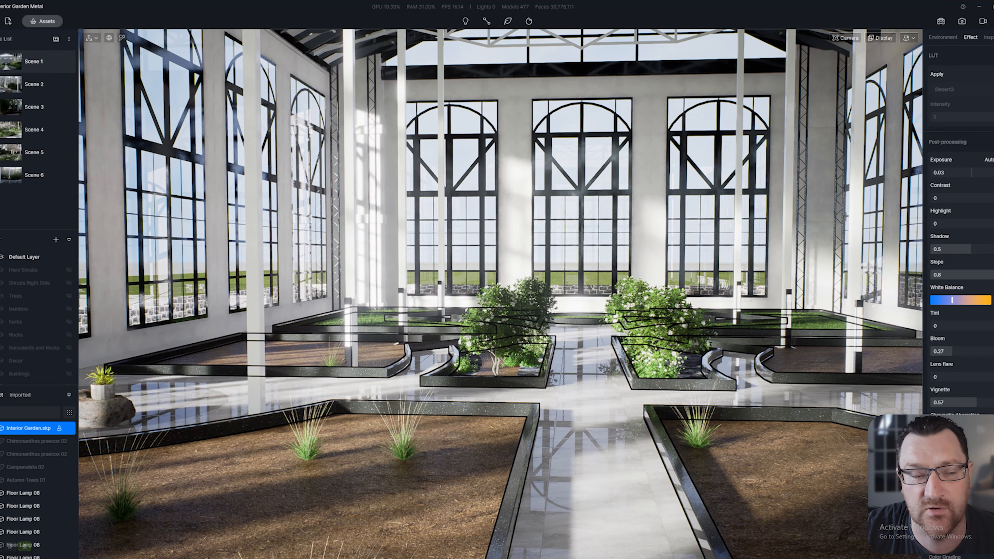
pyautogui.moveTo(501, 294); pyautogui.dragTo(524, 337, button='right')
pyautogui.press('w')
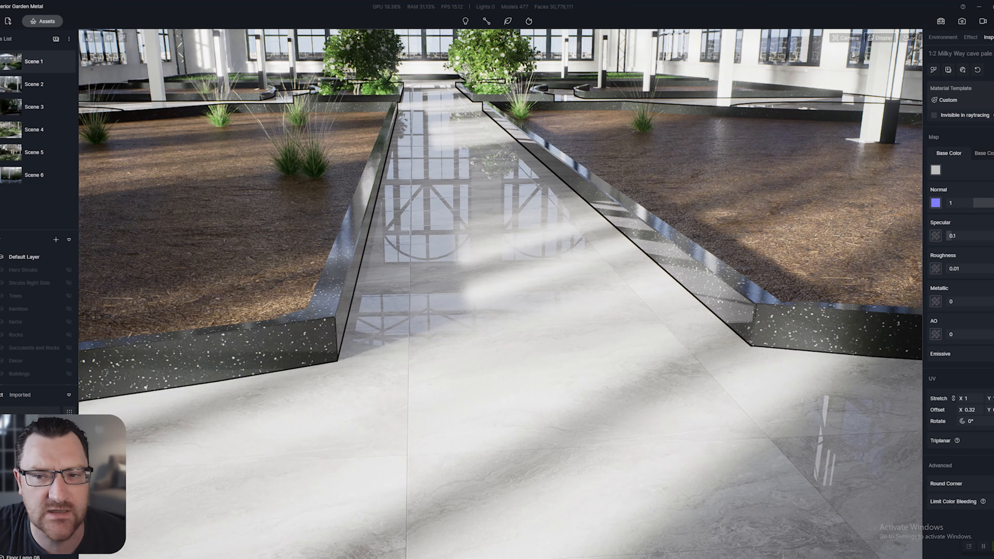
# Clear the walkway material selection and look around the central path and right planter's kerb
pyautogui.moveTo(465, 297); pyautogui.dragTo(691, 249, button='right')
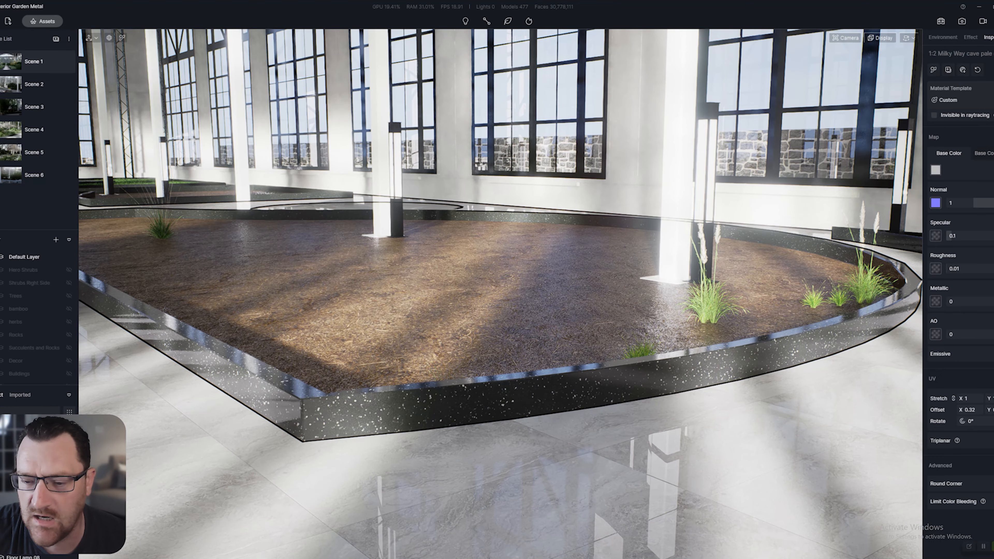
pyautogui.moveTo(504, 303); pyautogui.dragTo(497, 330, button='right')
pyautogui.press('Escape')
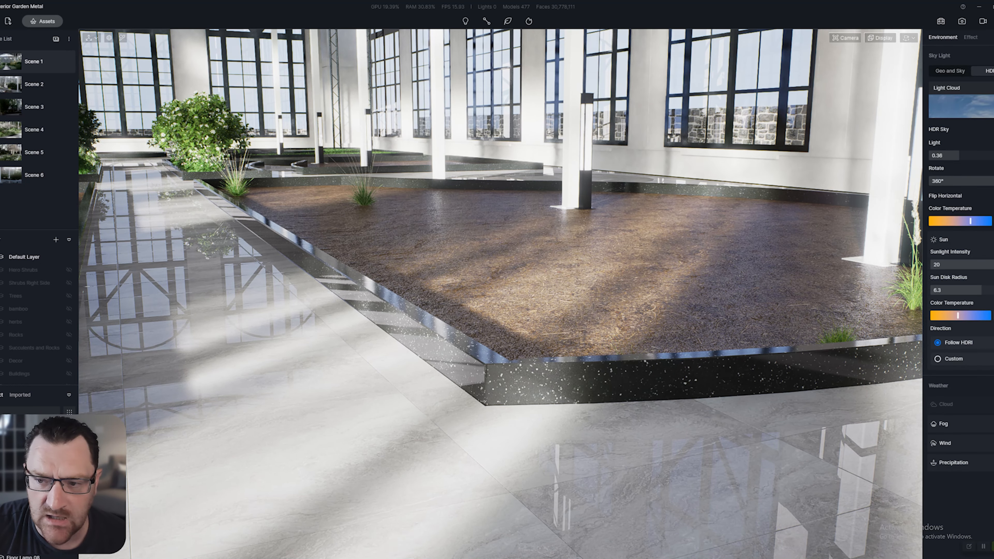
pyautogui.moveTo(497, 313); pyautogui.dragTo(381, 291, button='right')
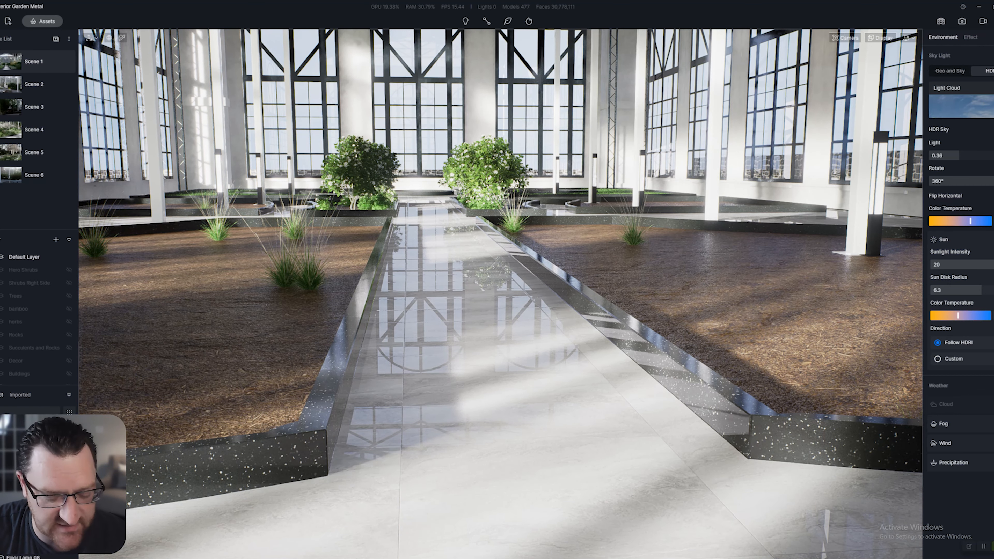
pyautogui.moveTo(497, 293); pyautogui.dragTo(658, 340, button='right')
pyautogui.press('w')
pyautogui.press('s')
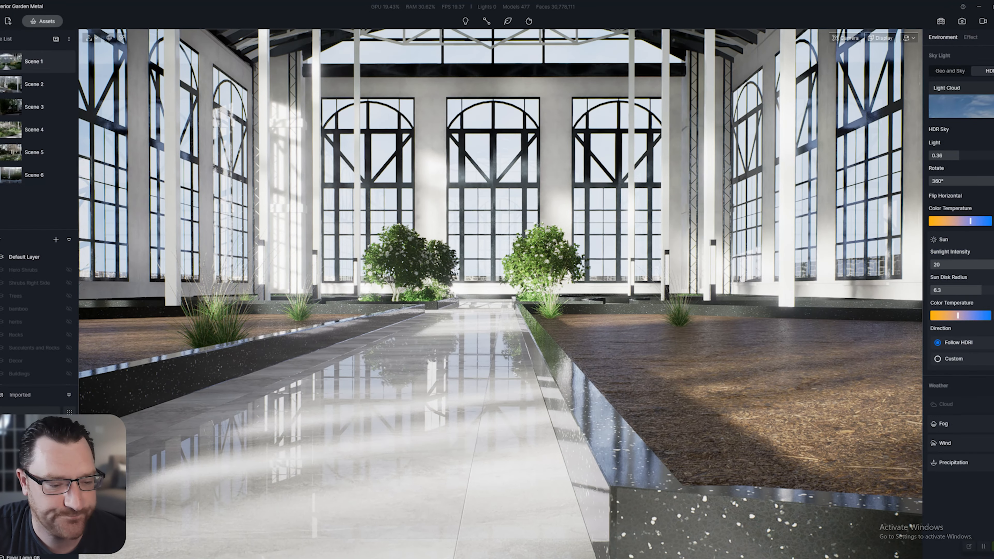
# Fly up toward the roof trusses and select the white columns to inspect their material
pyautogui.press('w')
pyautogui.press('e')
pyautogui.moveTo(497, 293); pyautogui.dragTo(626, 280, button='right')
pyautogui.press('w')
pyautogui.moveTo(497, 294); pyautogui.dragTo(561, 247, button='right')
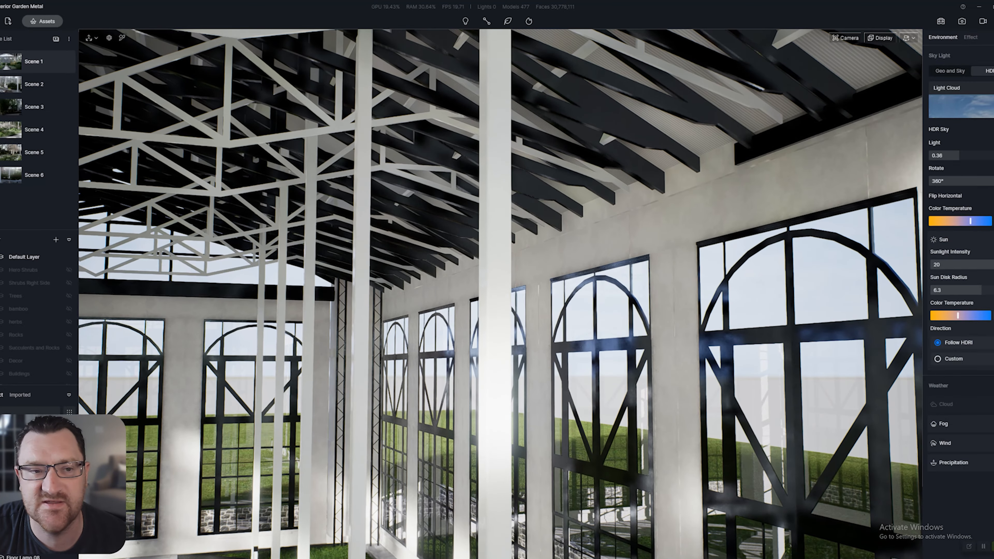
pyautogui.moveTo(497, 294); pyautogui.dragTo(514, 261, button='right')
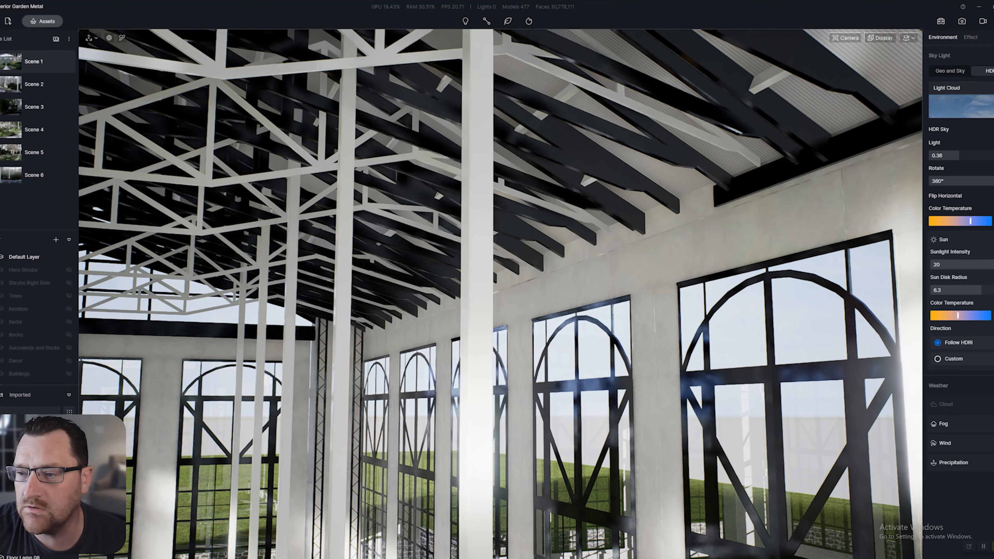
pyautogui.moveTo(496, 293); pyautogui.dragTo(499, 263, button='right')
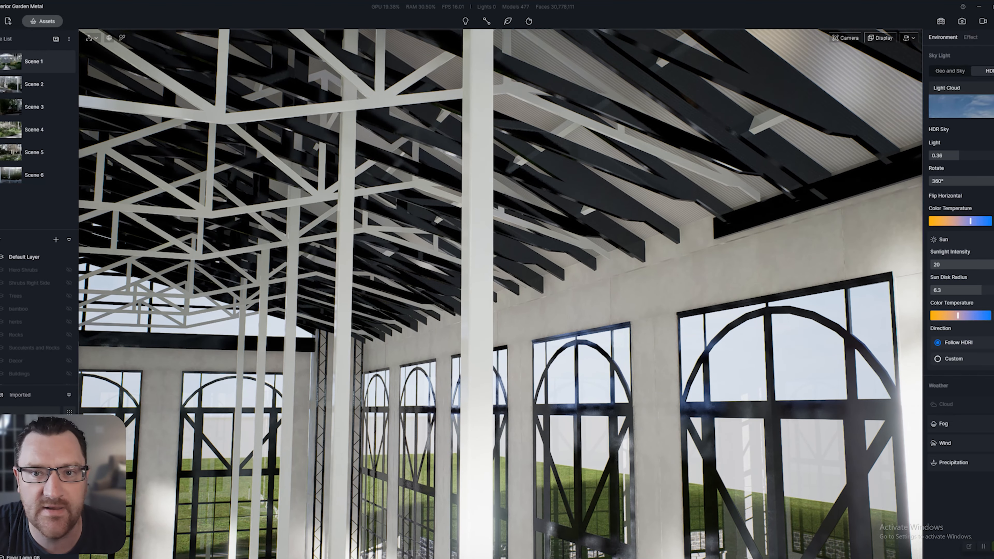
pyautogui.press('w')
pyautogui.moveTo(497, 293); pyautogui.dragTo(455, 239, button='right')
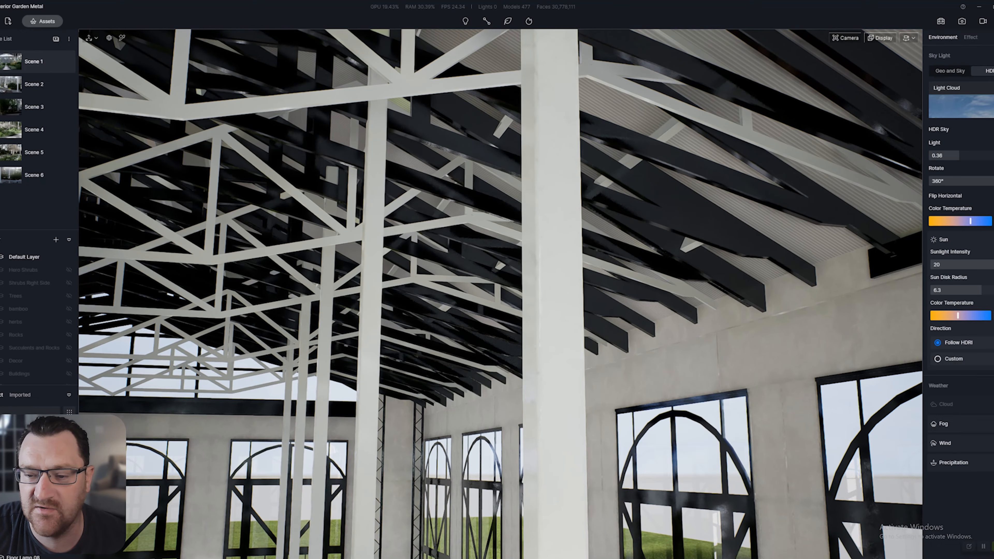
pyautogui.click(554, 274)
# Line up the white columns near floor level and save the Garden Metal project with Ctrl+S
pyautogui.press('d')
pyautogui.moveTo(554, 274); pyautogui.dragTo(504, 302, button='right')
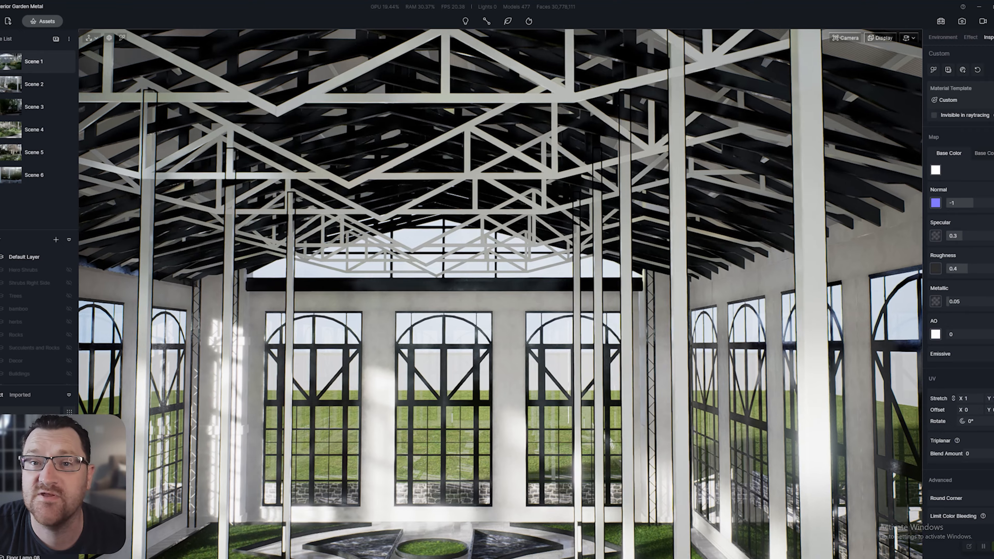
pyautogui.press('q')
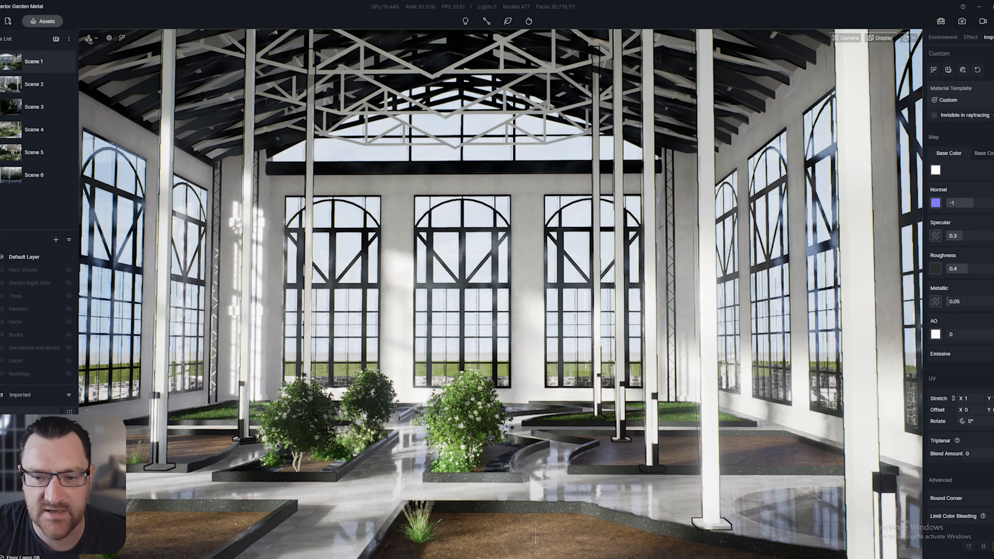
pyautogui.press('a')
pyautogui.hotkey('ctrl', 's')
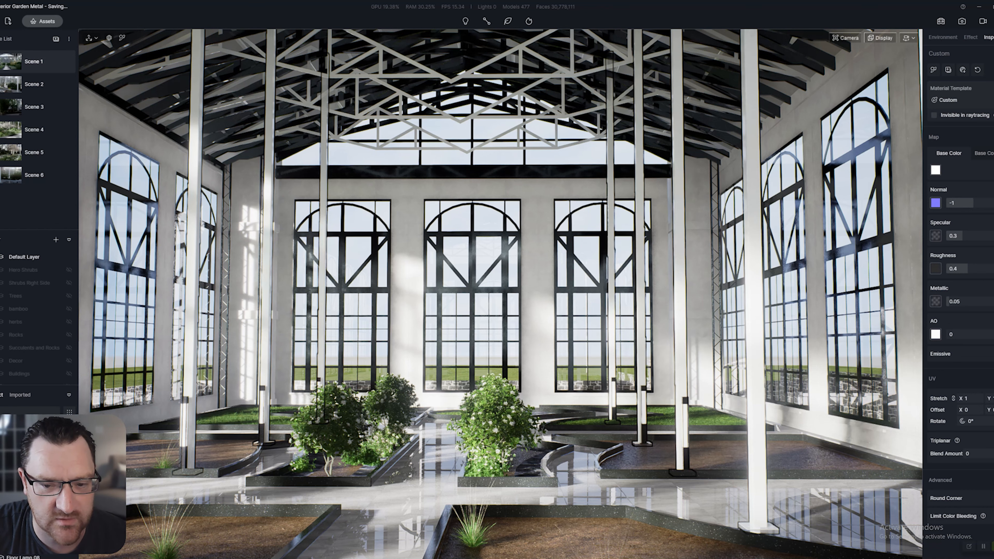
# Turn left and fly out through the wall to the stone wall outside
pyautogui.moveTo(501, 294); pyautogui.dragTo(384, 305, button='right')
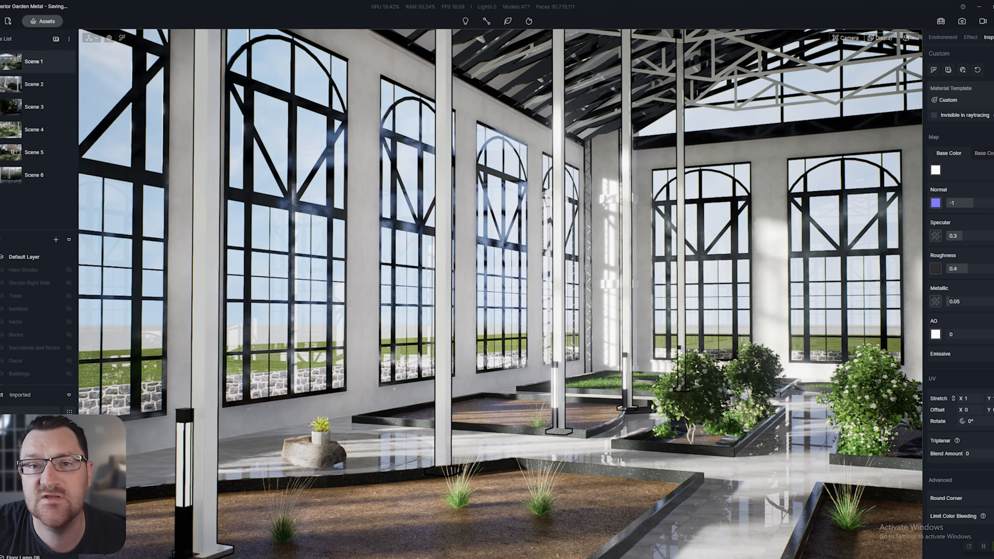
pyautogui.moveTo(501, 293); pyautogui.dragTo(626, 337, button='right')
pyautogui.press('w')
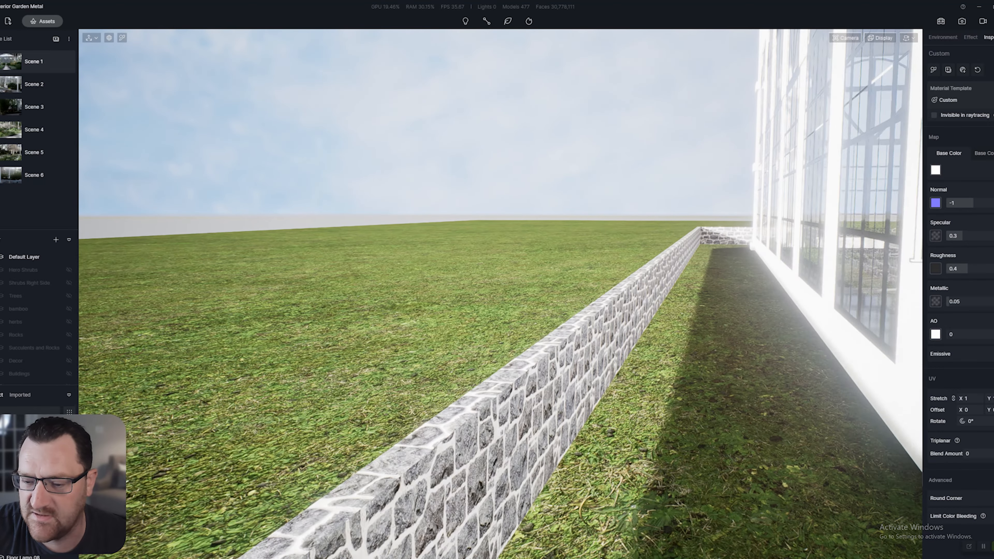
# Select the stone wall to check its Dark Cultural Stone material, then move along it toward the glasshouse
pyautogui.press('s')
pyautogui.press('q')
pyautogui.click(469, 333)
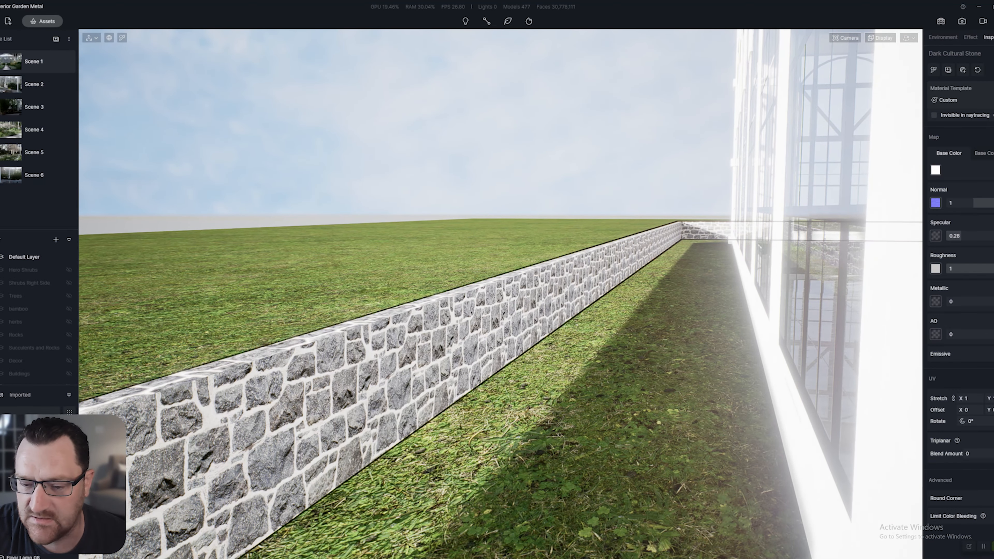
pyautogui.press('s')
pyautogui.moveTo(469, 333); pyautogui.dragTo(579, 331, button='right')
pyautogui.press('q')
pyautogui.press('d')
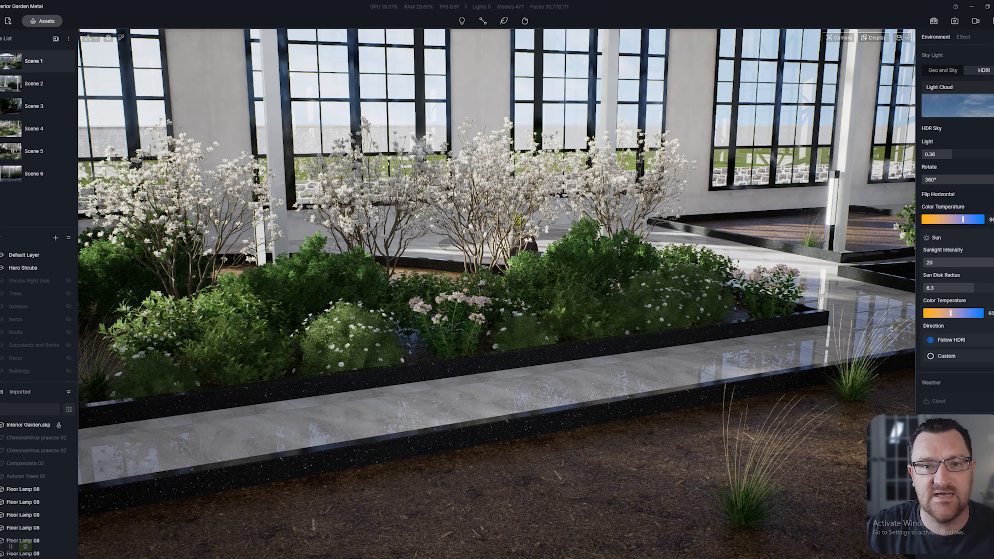
# Fly closer past the shrub planter and select its Group 2 planting
pyautogui.press('w')
pyautogui.press('d')
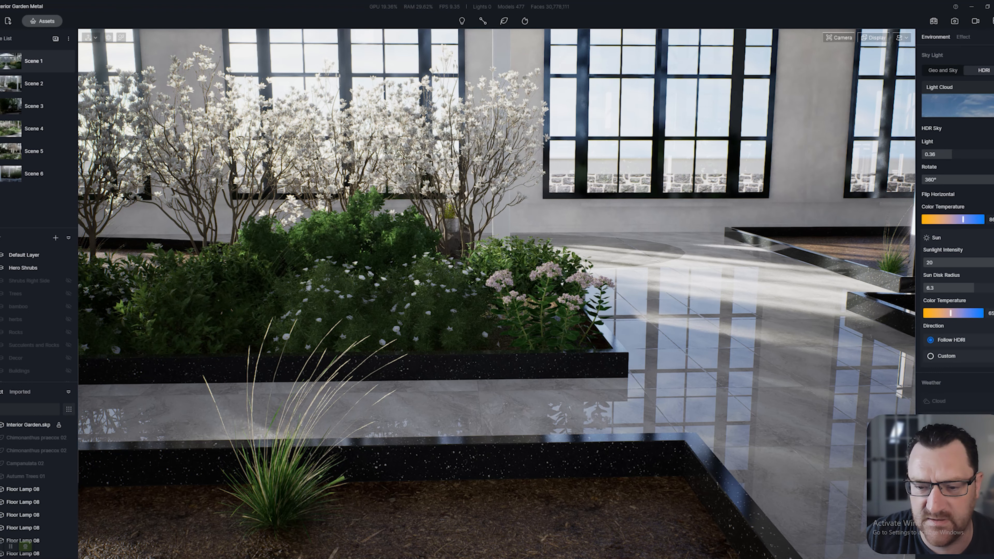
pyautogui.moveTo(497, 293); pyautogui.dragTo(594, 294, button='right')
pyautogui.click(497, 294)
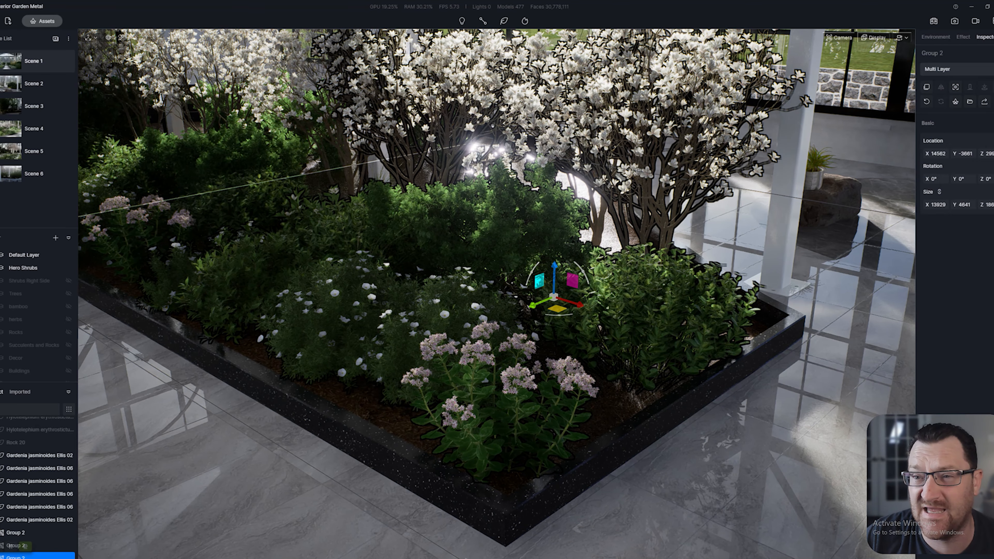
# Select the magnolia shrub groups, shift them right along the X axis, and delete the right-hand group
pyautogui.moveTo(497, 294); pyautogui.dragTo(595, 254, button='right')
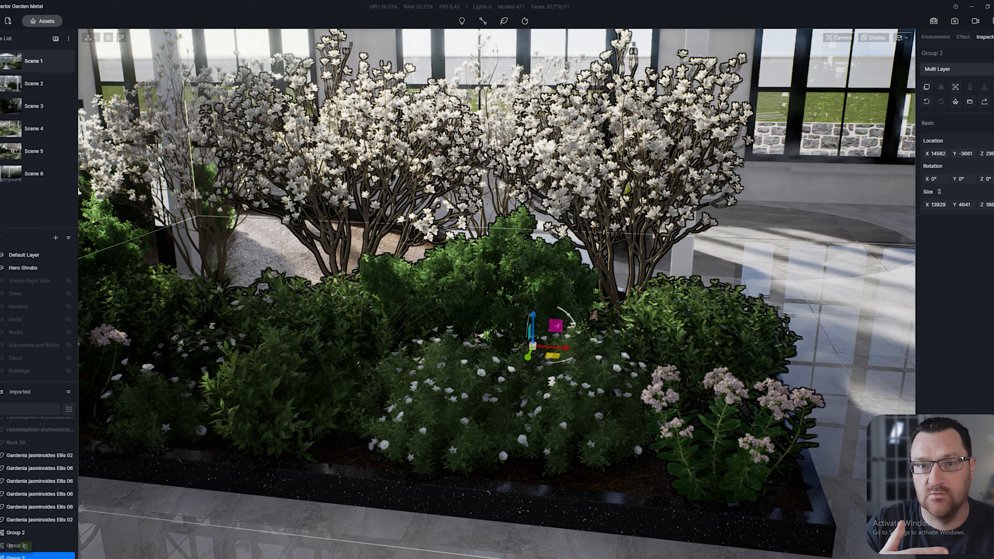
pyautogui.scroll(1, 497, 293)
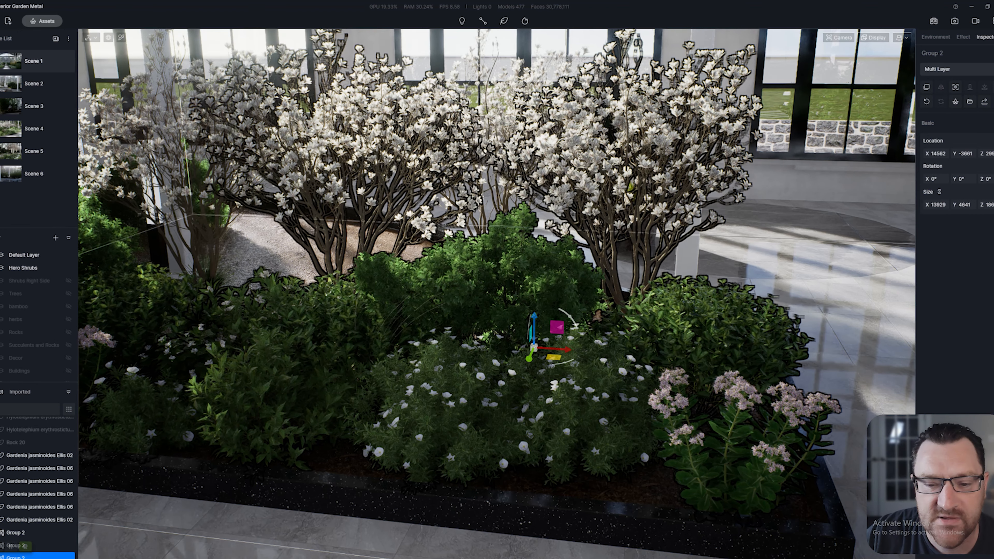
pyautogui.moveTo(497, 293); pyautogui.dragTo(610, 272, button='right')
pyautogui.scroll(-3, 684, 256)
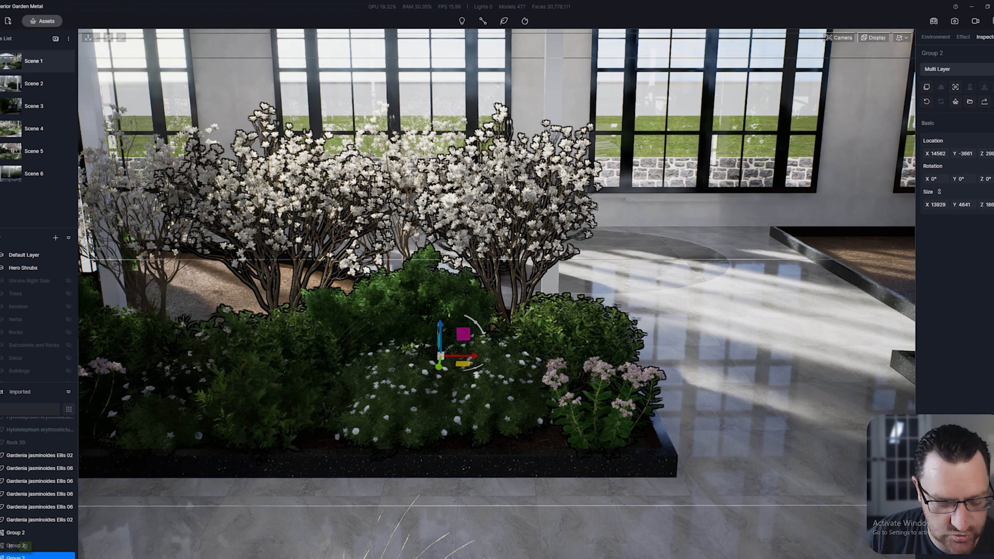
pyautogui.keyDown('ctrl'); pyautogui.click(476, 420); pyautogui.keyUp('ctrl')
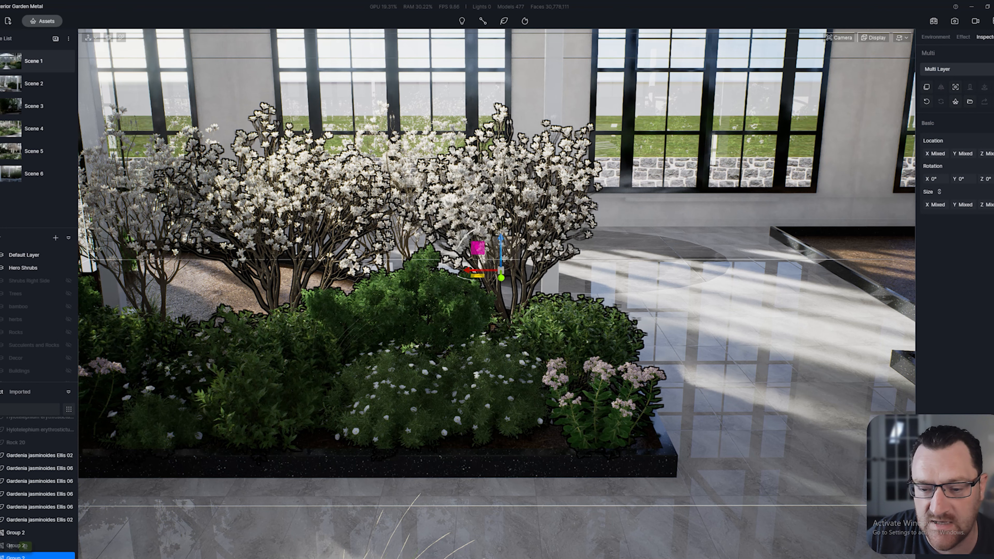
pyautogui.moveTo(470, 271); pyautogui.dragTo(707, 274)
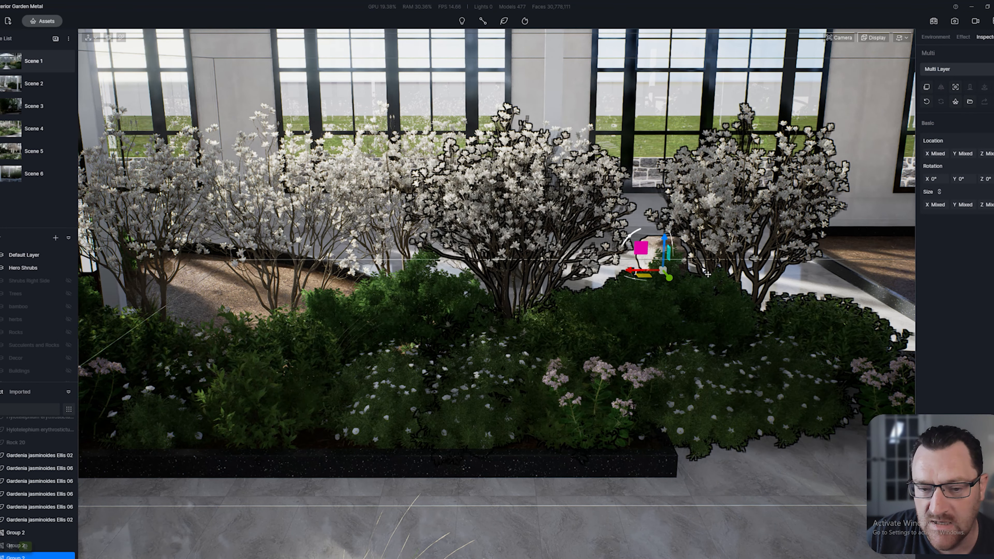
pyautogui.press('Delete')
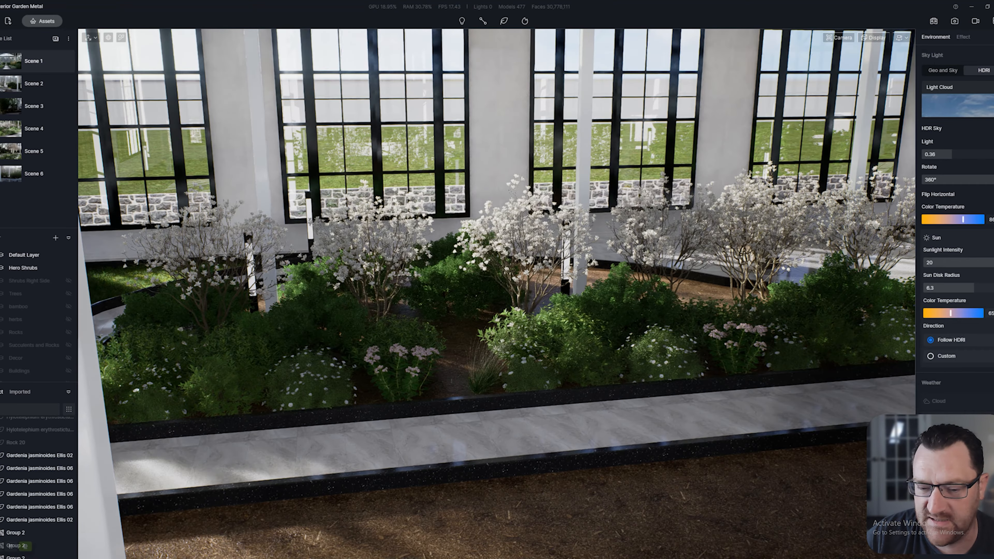
# Show the Rocks layer and fly over the mulch bed to inspect its boulders and grass tufts
pyautogui.press('w')
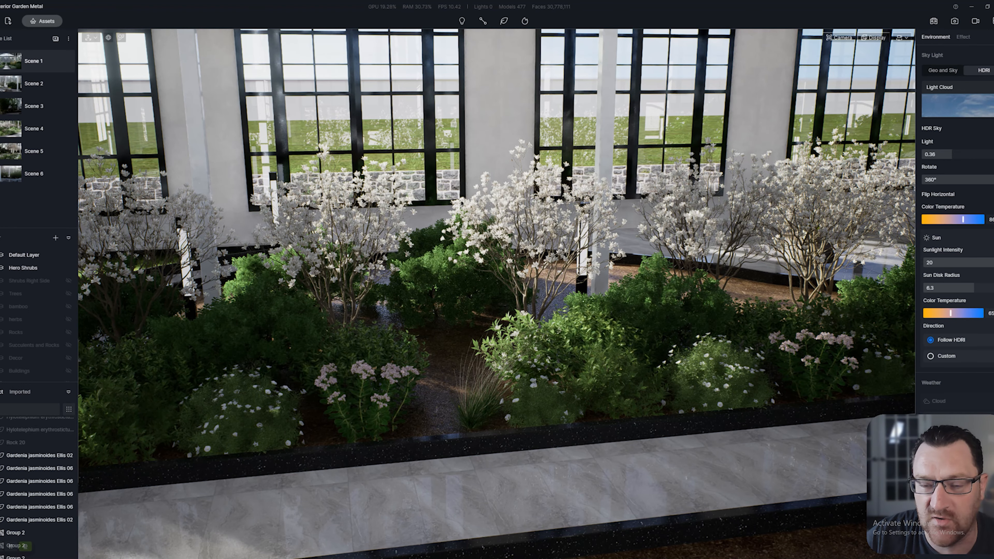
pyautogui.click(68, 332)
pyautogui.press('w')
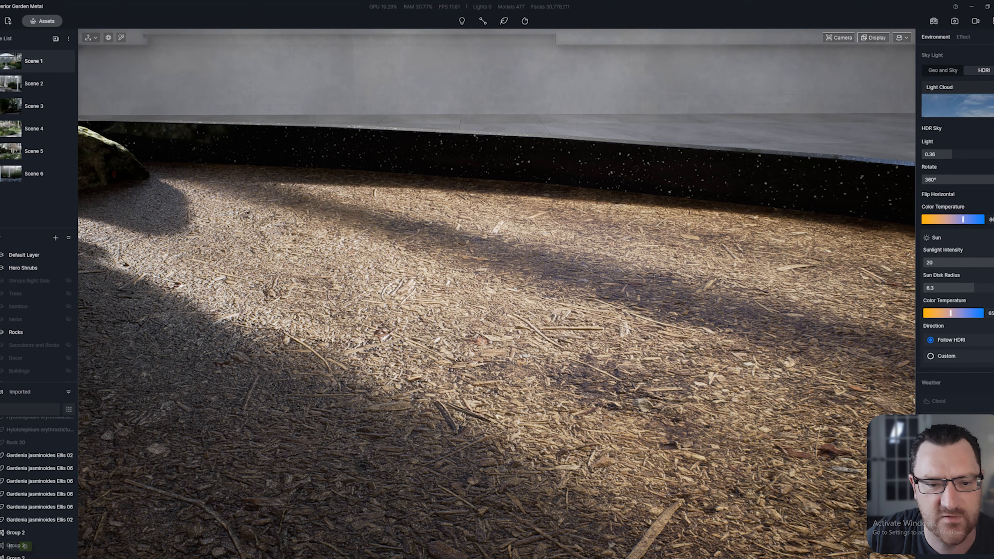
pyautogui.moveTo(497, 294); pyautogui.dragTo(465, 256, button='right')
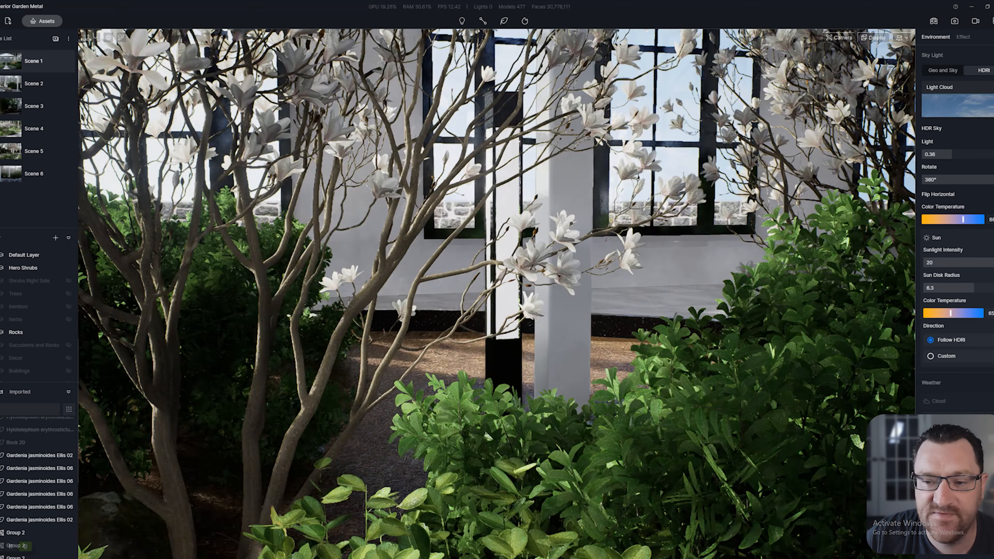
pyautogui.press('s')
pyautogui.moveTo(497, 294); pyautogui.dragTo(579, 298, button='right')
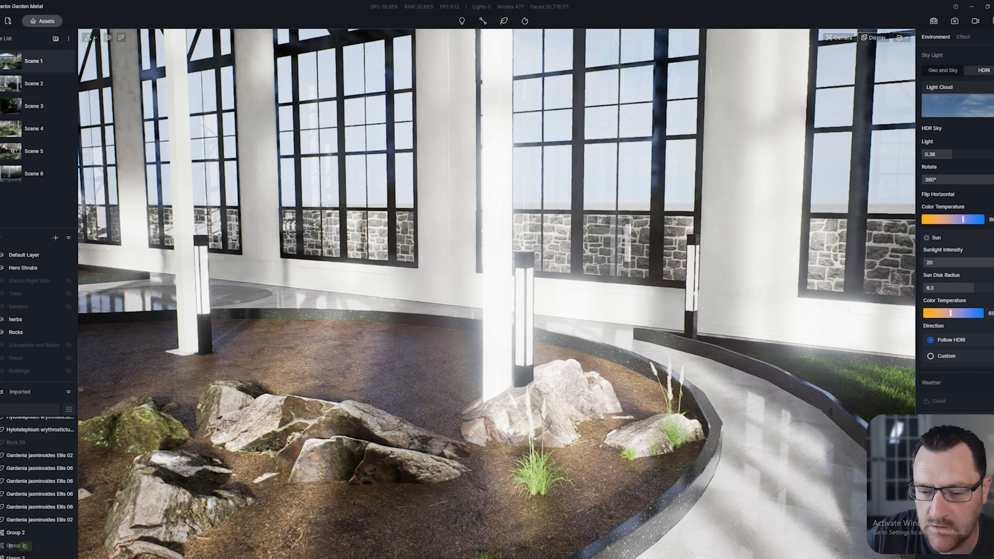
# Make the Shrubs Right Side layer visible and orbit back along the shrub bed
pyautogui.press('s')
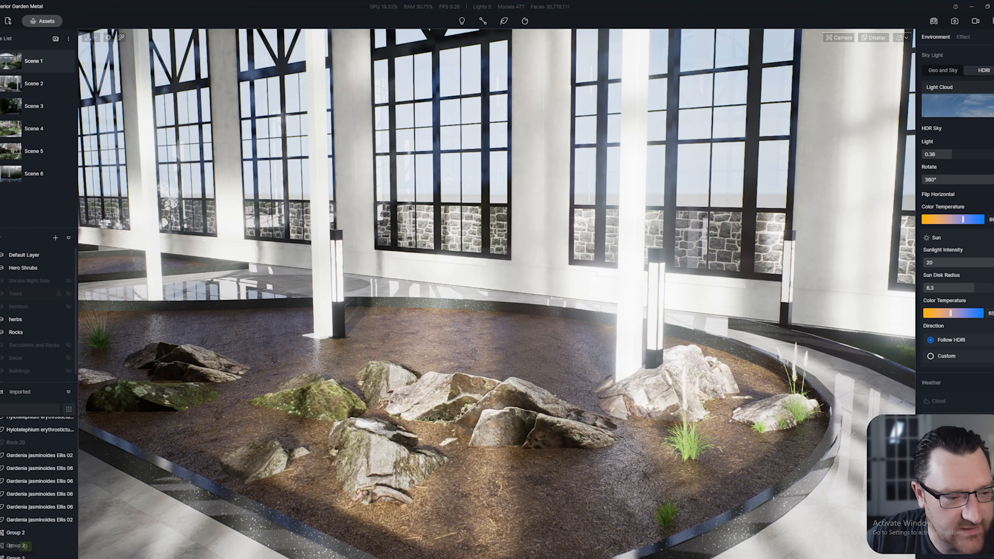
pyautogui.click(68, 280)
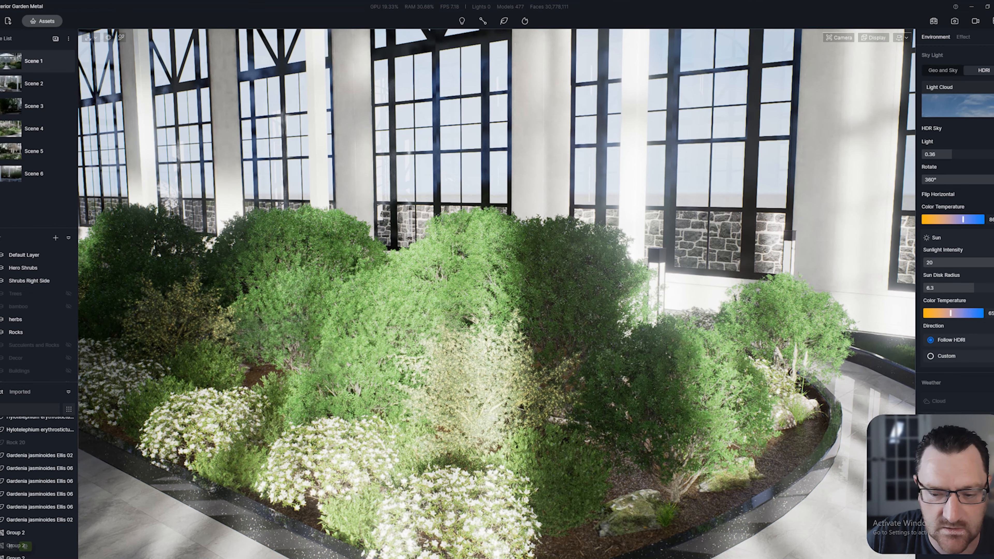
pyautogui.moveTo(497, 294); pyautogui.dragTo(379, 309, button='right')
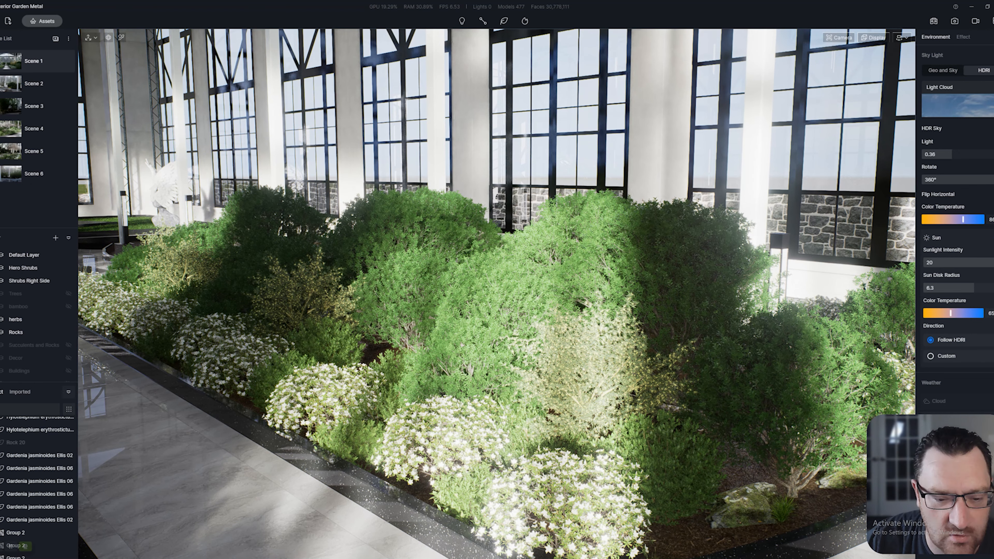
pyautogui.scroll(-3, 497, 294)
pyautogui.moveTo(497, 294); pyautogui.dragTo(387, 382, button='right')
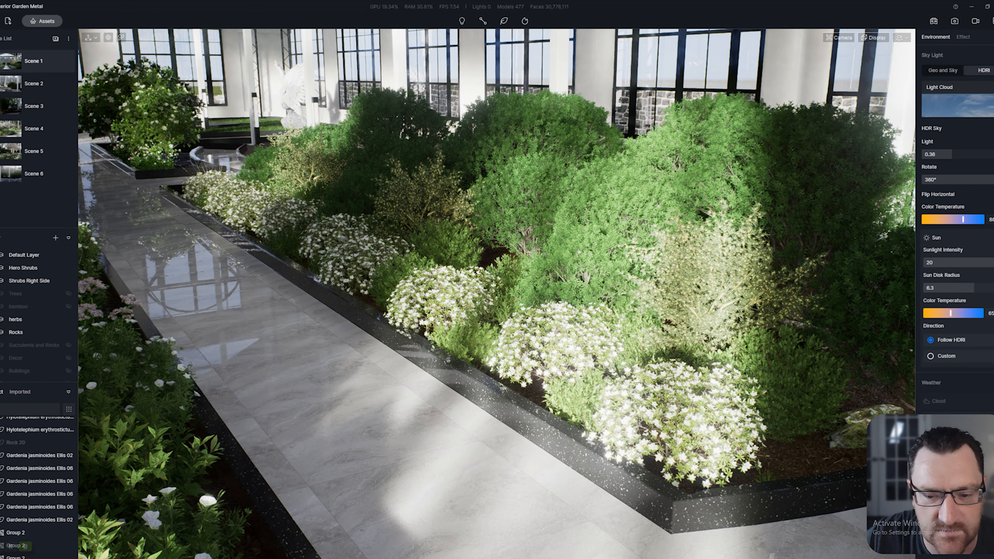
# Turn the view left along the path and restore the saved Scene 1 camera
pyautogui.scroll(4, 497, 293)
pyautogui.scroll(4, 497, 293)
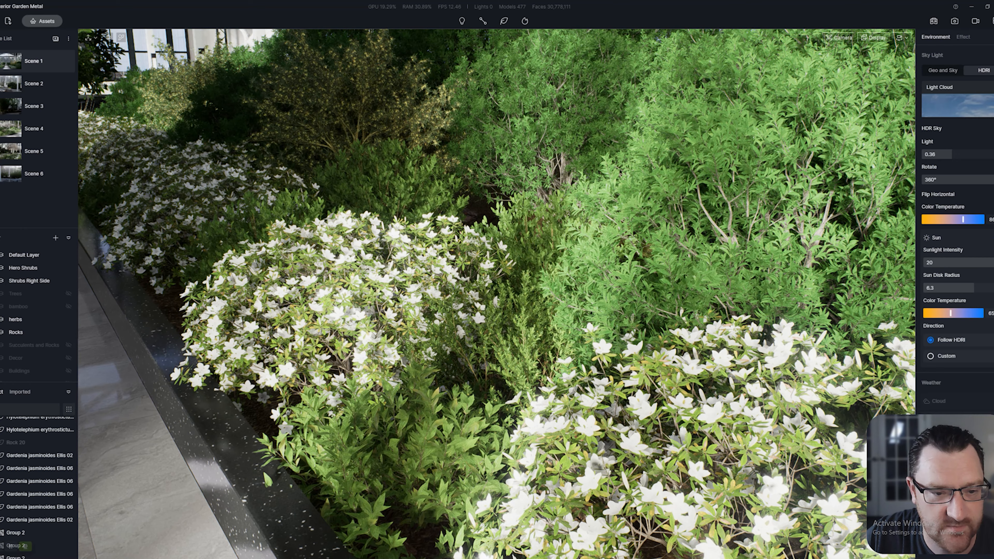
pyautogui.moveTo(497, 293); pyautogui.dragTo(391, 276, button='right')
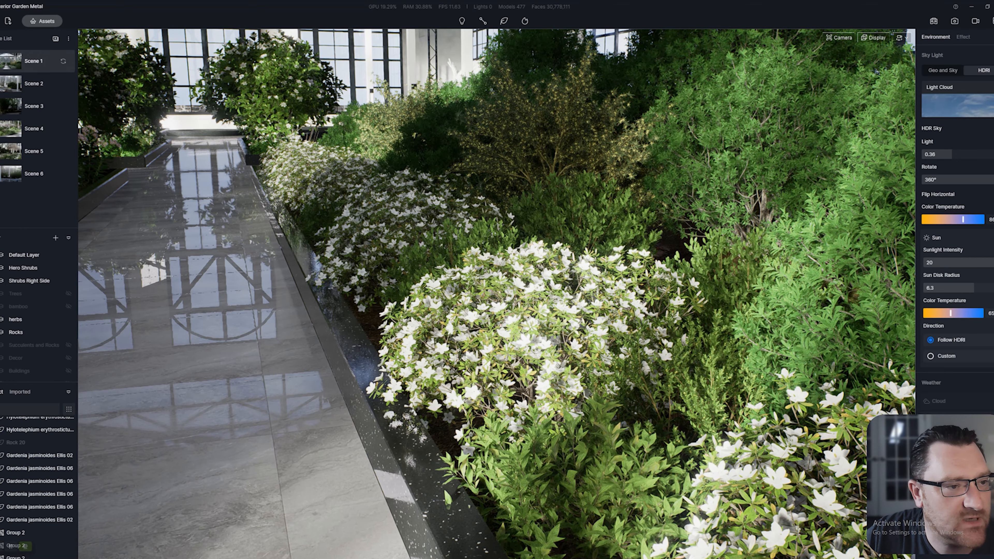
pyautogui.click(33, 61)
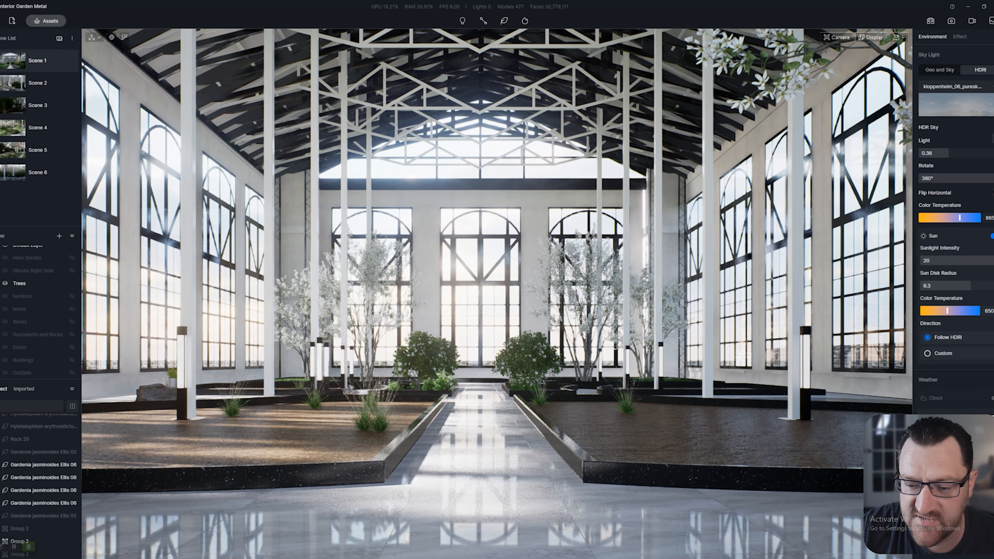
# Select the building model and fly up the garden path to look around the corner pools
pyautogui.click(32, 421)
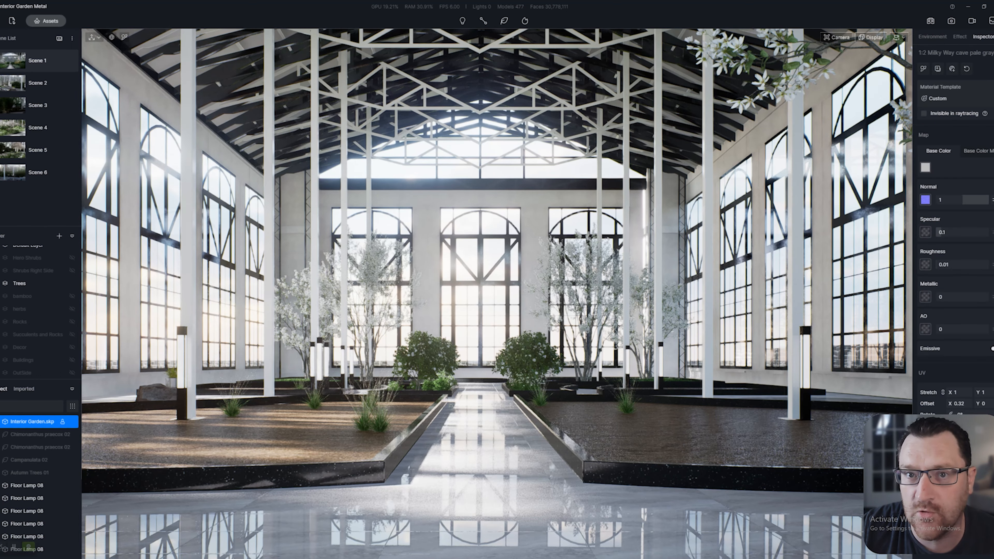
pyautogui.press('w')
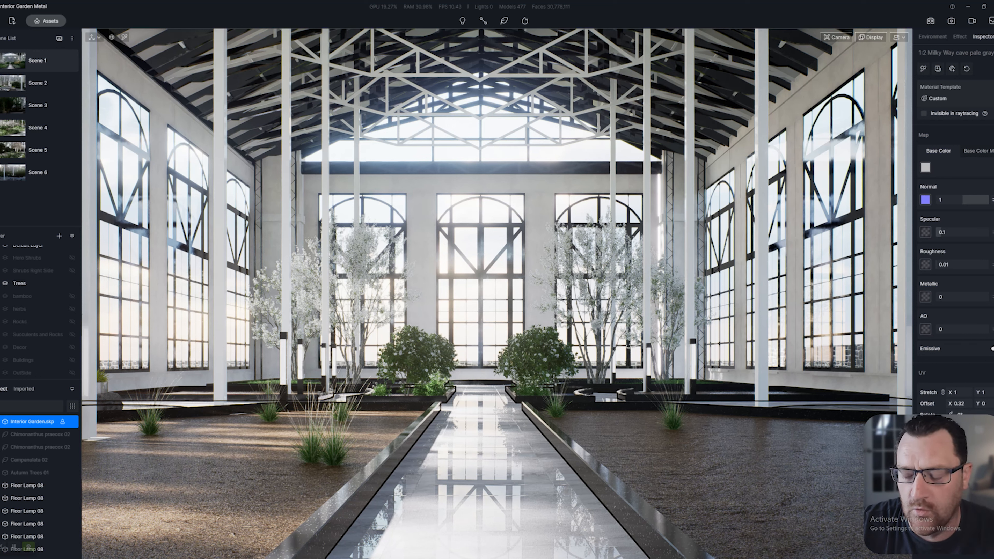
pyautogui.press('w')
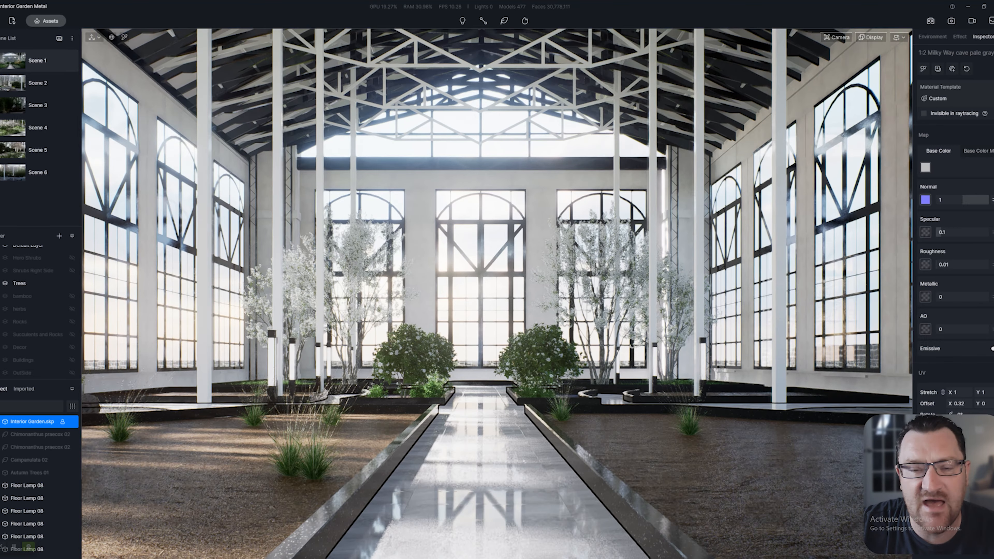
pyautogui.press('w')
pyautogui.press('w')
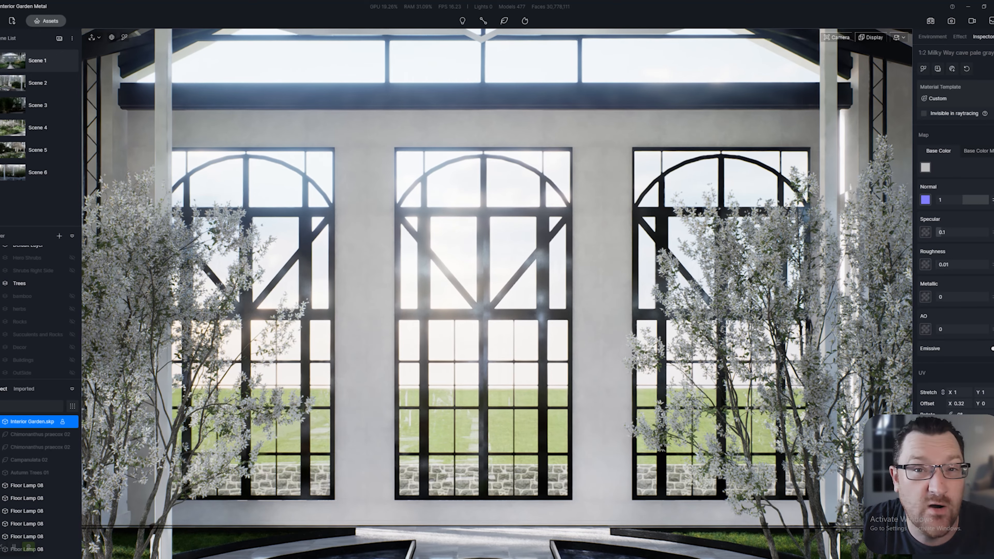
pyautogui.moveTo(497, 293); pyautogui.dragTo(381, 391, button='right')
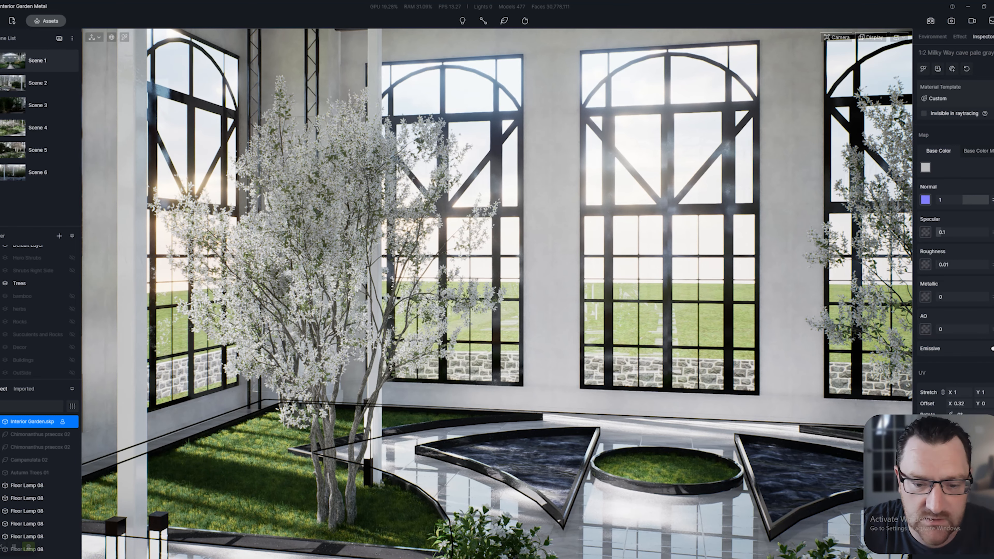
pyautogui.moveTo(381, 391); pyautogui.dragTo(649, 390, button='right')
pyautogui.press('s')
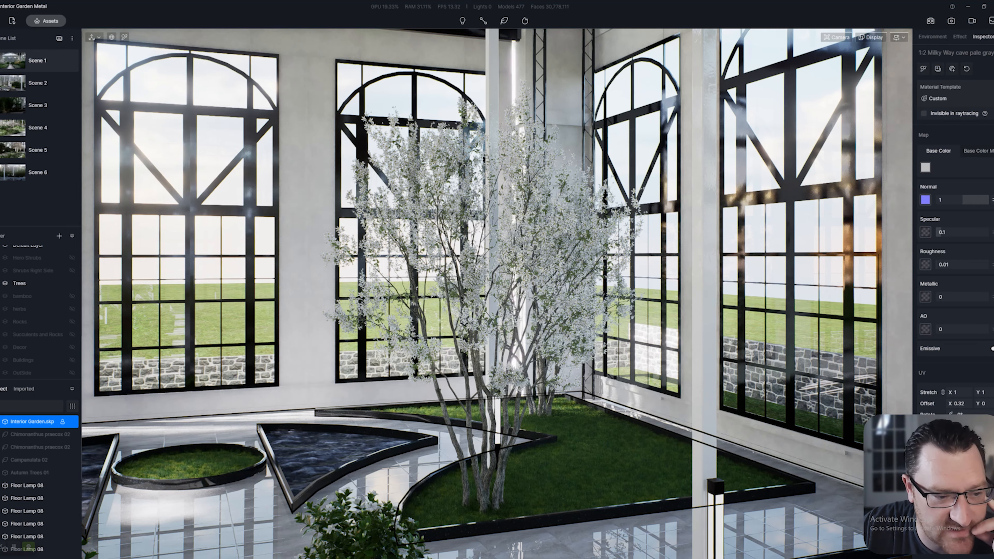
# Unhide Hero Shrubs, Shrubs Right Side, bamboo, herbs, Rocks, Succulents and Rocks, Decor and Buildings
pyautogui.click(71, 258)
pyautogui.click(72, 270)
pyautogui.click(72, 296)
pyautogui.click(72, 309)
pyautogui.click(72, 321)
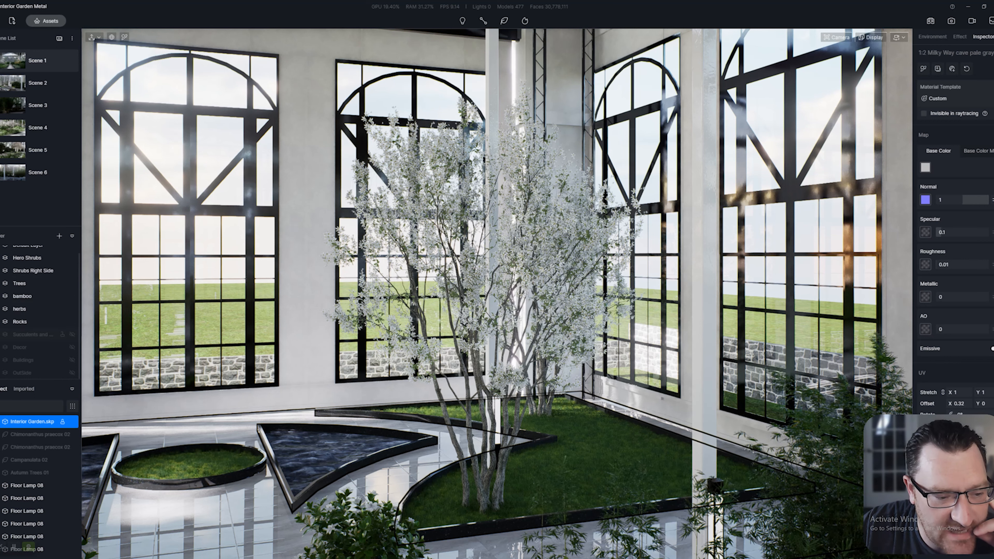
pyautogui.click(72, 334)
pyautogui.click(72, 347)
pyautogui.click(72, 360)
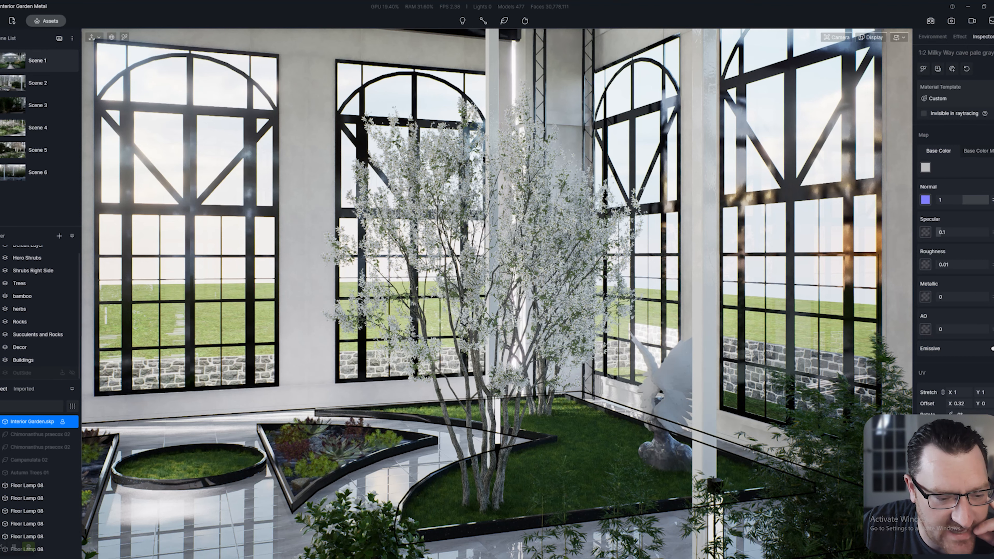
# Look left toward the trees, then return to the Scene 1 camera view
pyautogui.scroll(1, 39, 317)
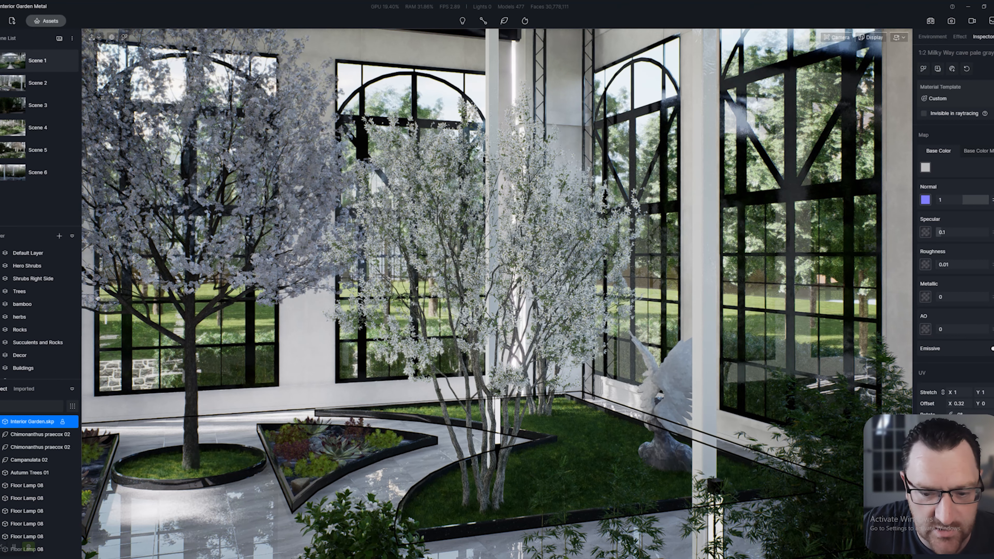
pyautogui.moveTo(496, 294); pyautogui.dragTo(380, 296, button='right')
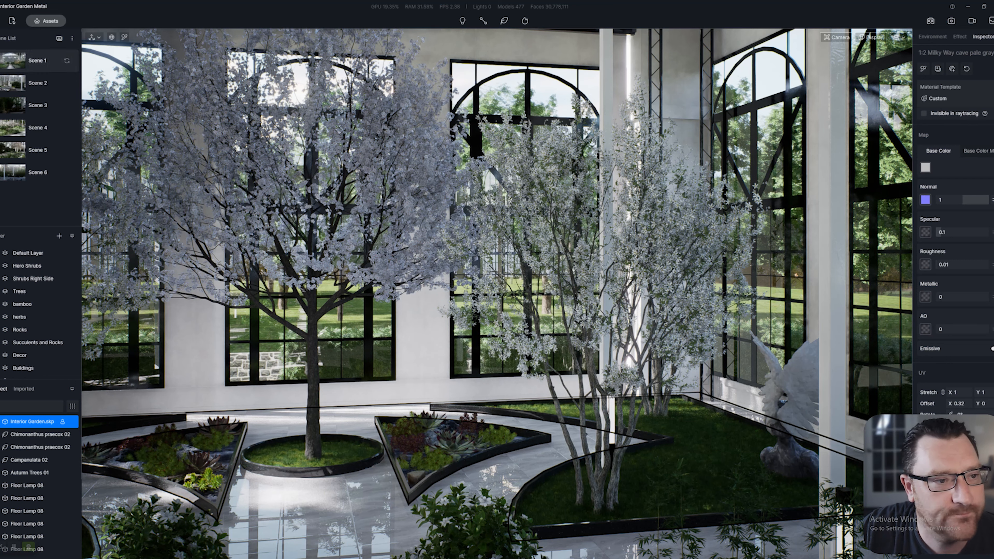
pyautogui.click(38, 61)
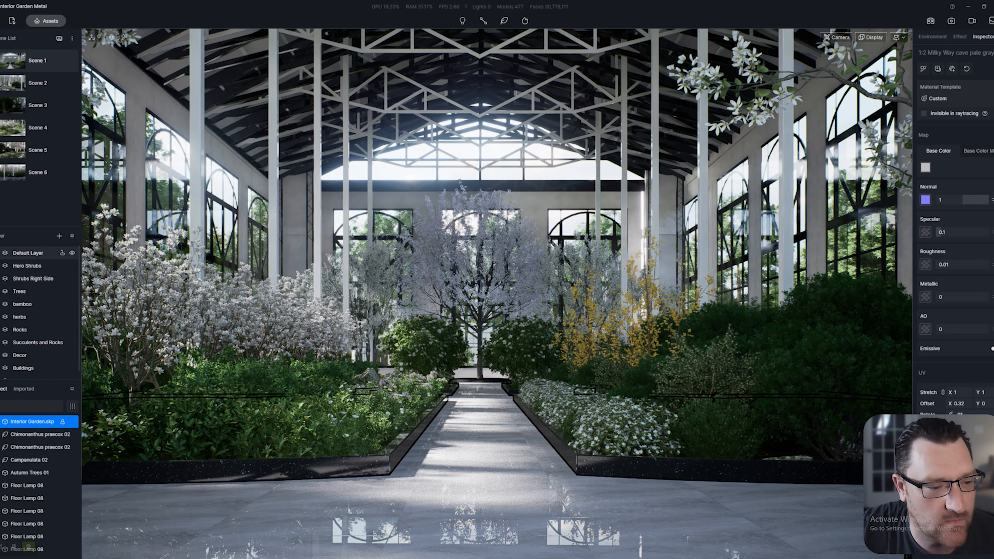
# Turn off the Hero Shrubs, Shrubs Right Side and bamboo layers to expose the rocky beds
pyautogui.click(72, 266)
pyautogui.click(72, 278)
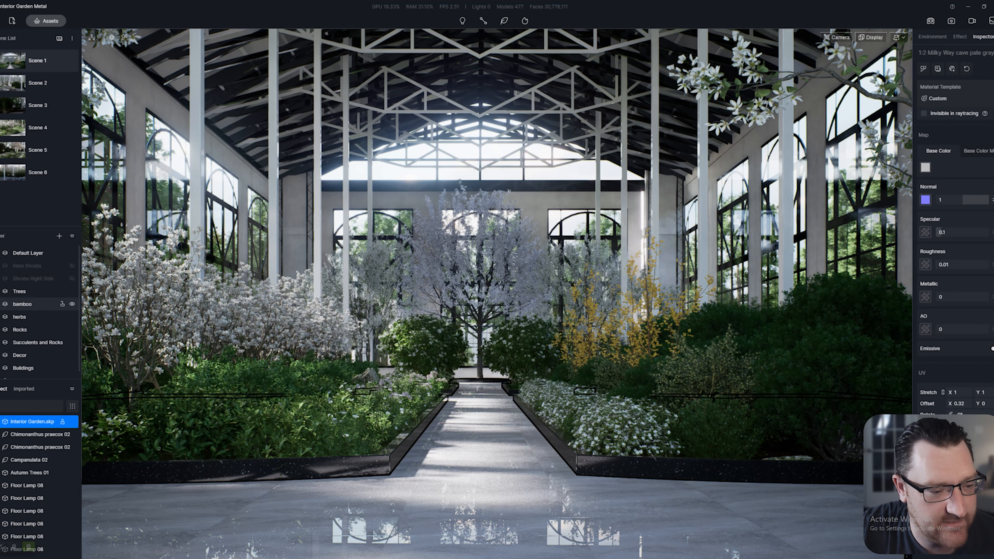
pyautogui.click(71, 303)
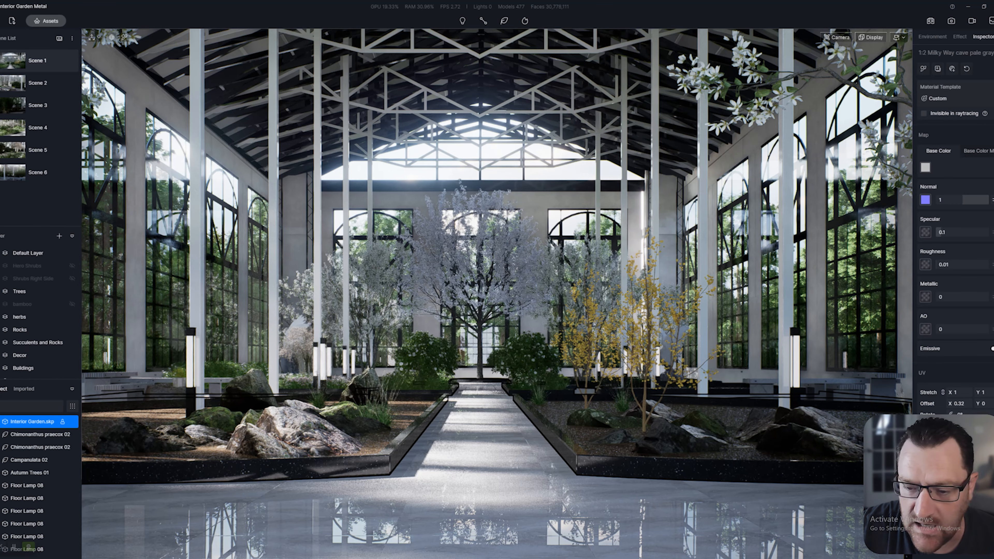
# Fly up the path to the central planter, pull back over the round bed, then approach from behind the shrub
pyautogui.press('w')
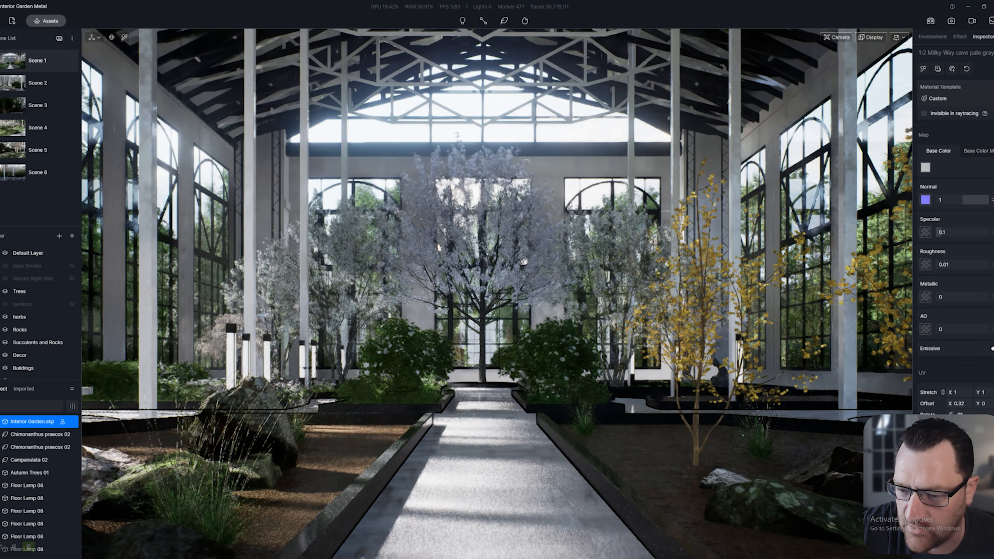
pyautogui.press('w')
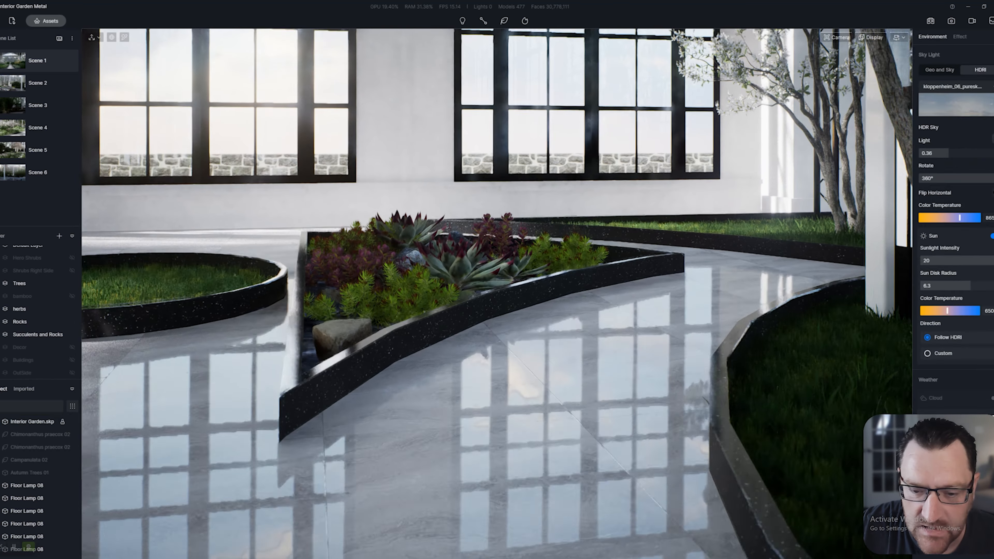
pyautogui.press('w')
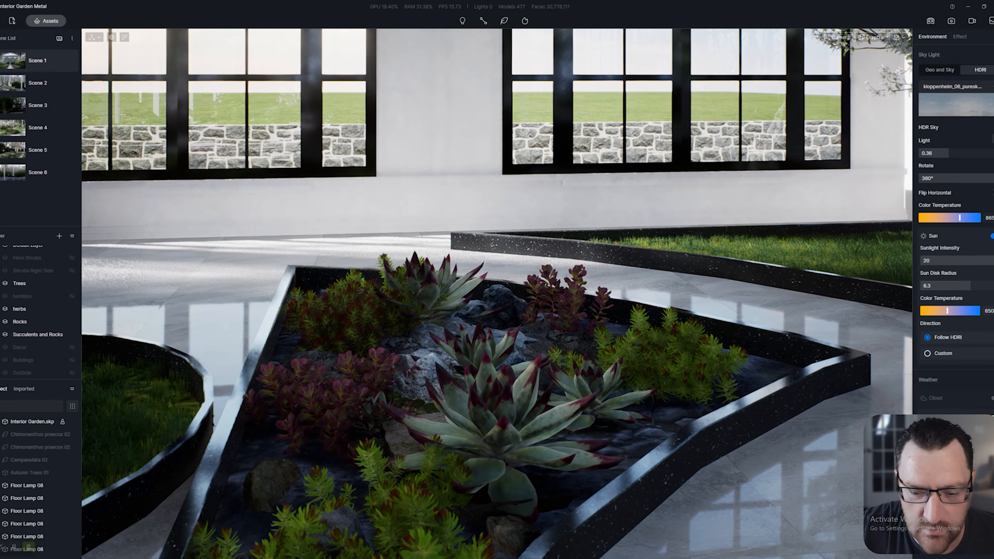
pyautogui.press('s')
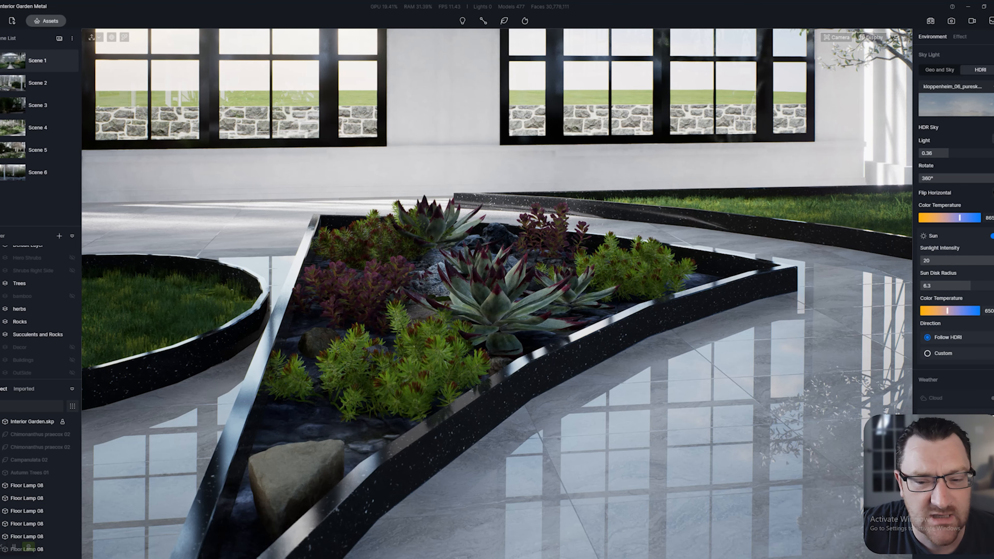
pyautogui.press('s')
pyautogui.press('a')
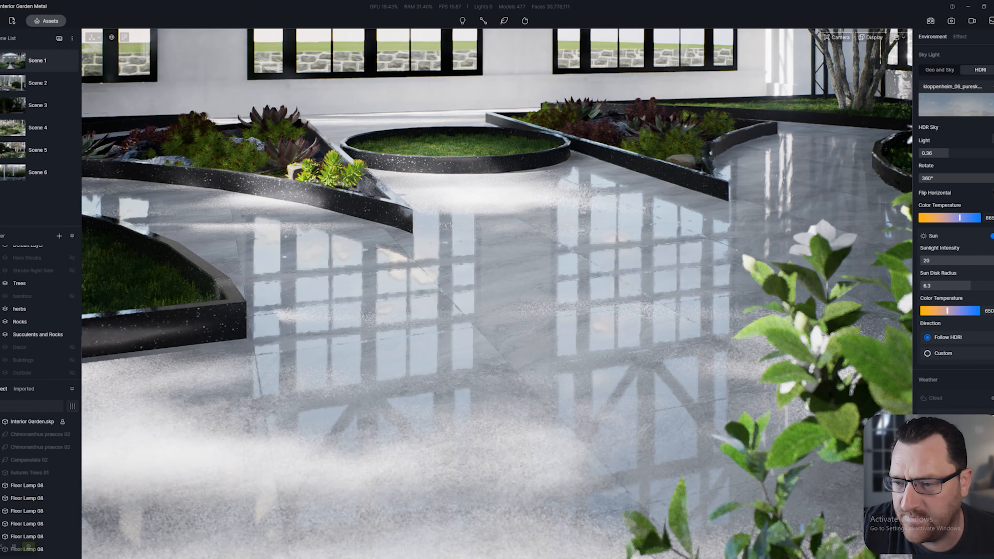
pyautogui.press('d')
pyautogui.press('w')
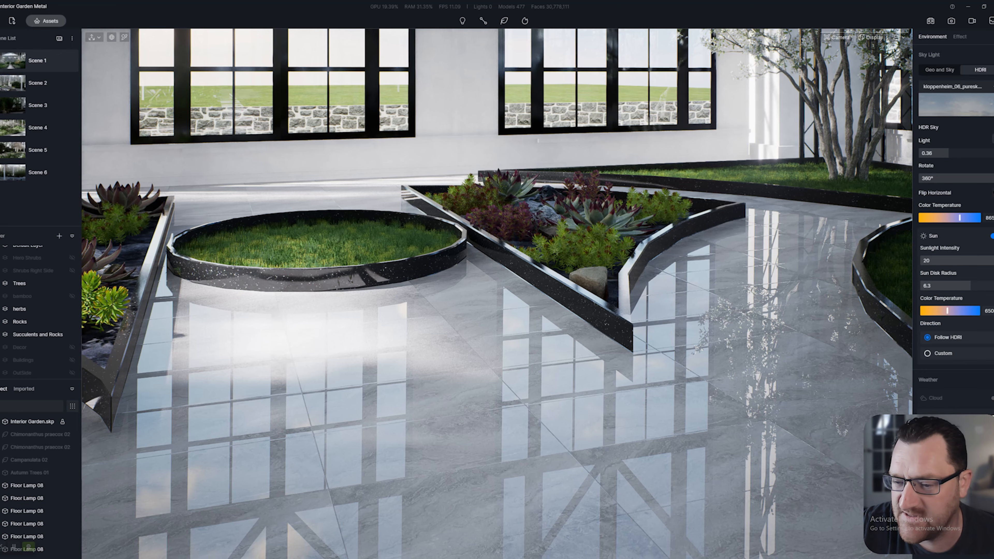
# Close in on the succulent planter at a lower height, then turn toward the winged statue
pyautogui.press('a')
pyautogui.press('w')
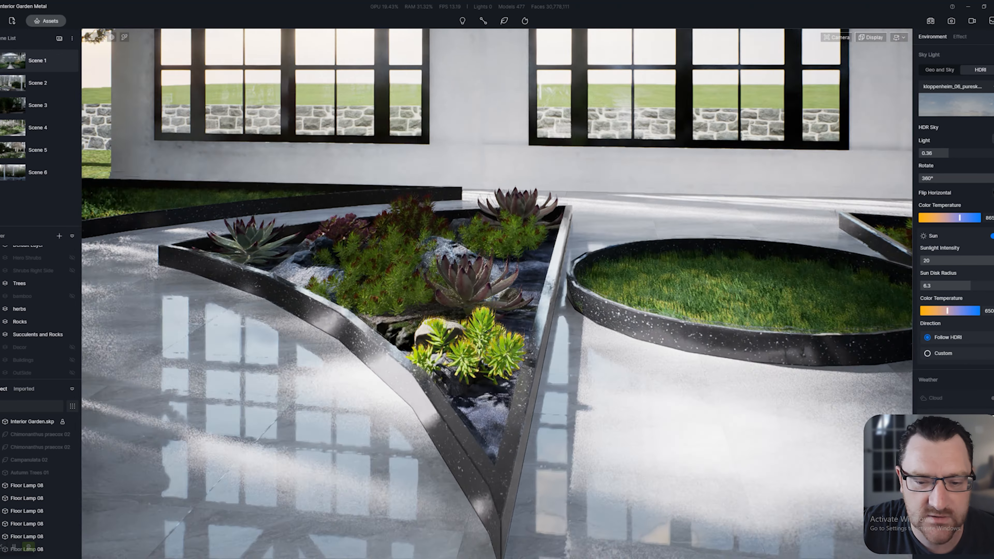
pyautogui.press('w')
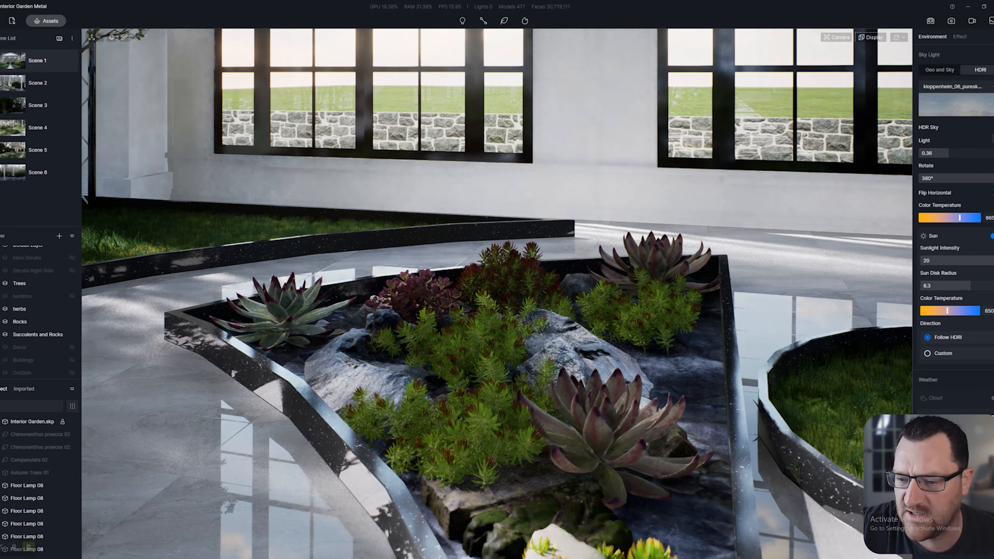
pyautogui.moveTo(497, 293); pyautogui.dragTo(469, 288, button='right')
pyautogui.press('q')
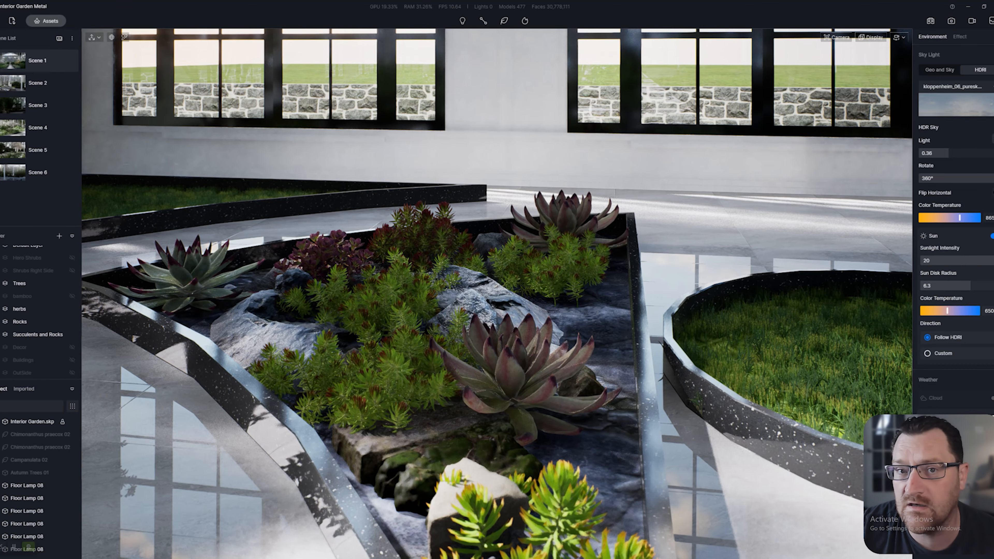
pyautogui.moveTo(469, 287); pyautogui.dragTo(547, 255, button='right')
# Select the floor lamp, circle the winged statue, then load the saved view of the flowering beds
pyautogui.press('s')
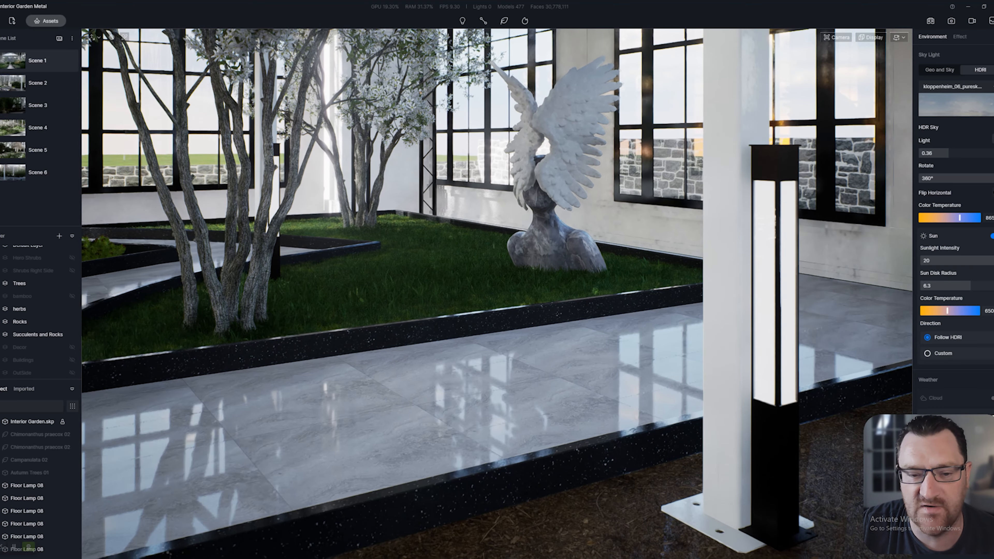
pyautogui.click(775, 297)
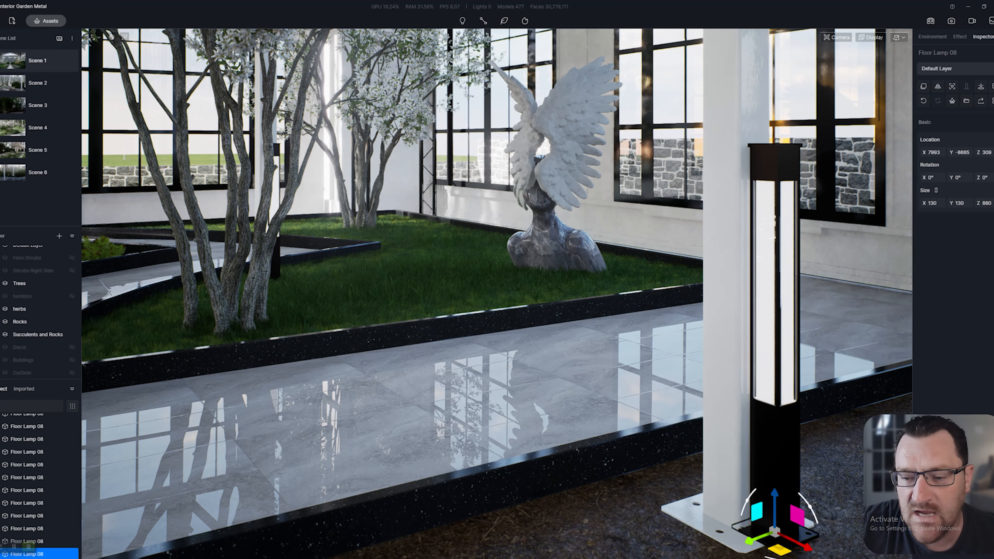
pyautogui.moveTo(587, 293); pyautogui.dragTo(294, 294, button='right')
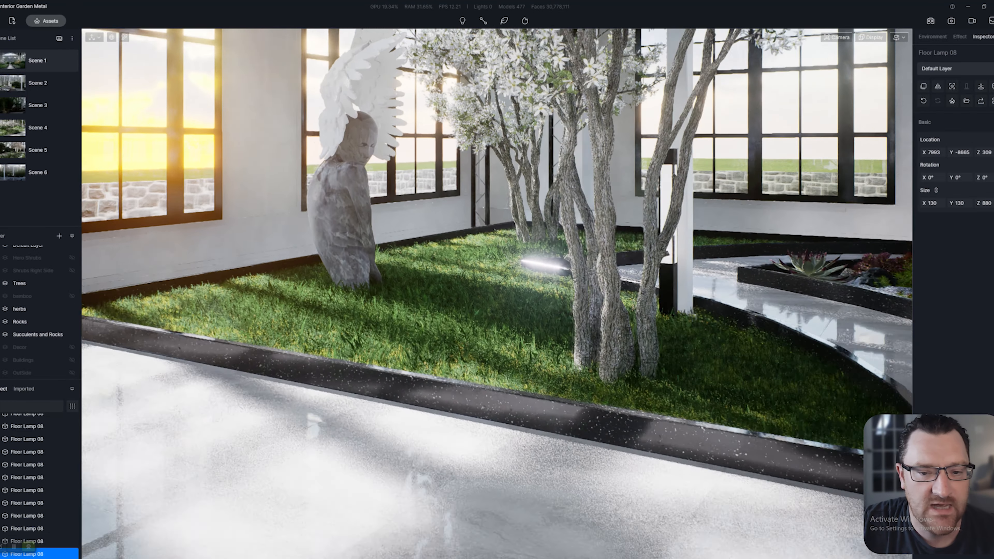
pyautogui.press('w')
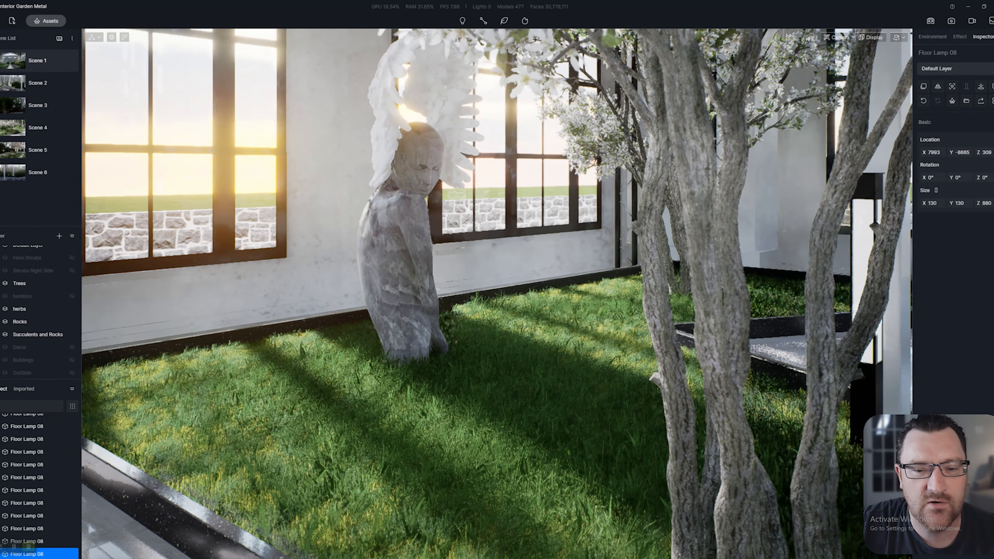
pyautogui.moveTo(497, 294); pyautogui.dragTo(557, 284, button='right')
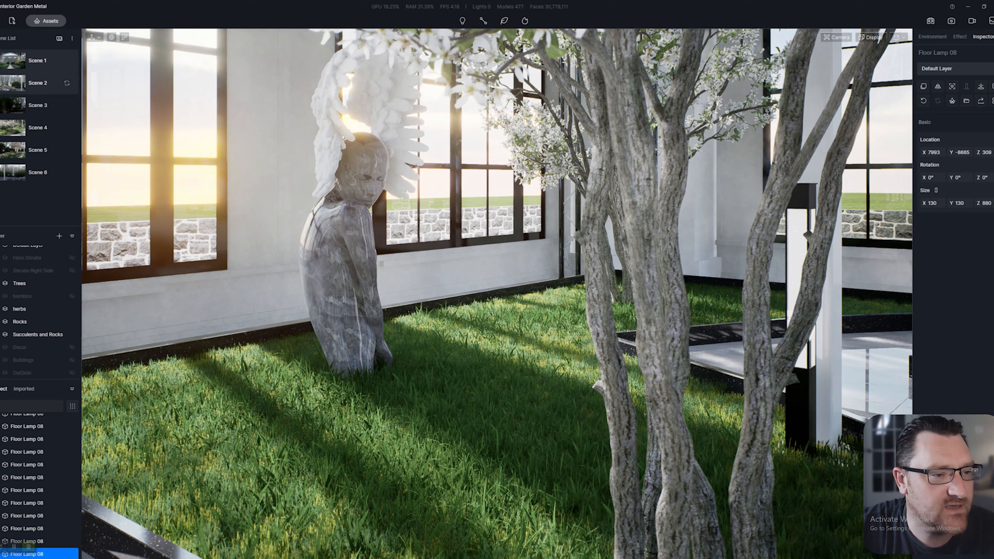
pyautogui.click(43, 83)
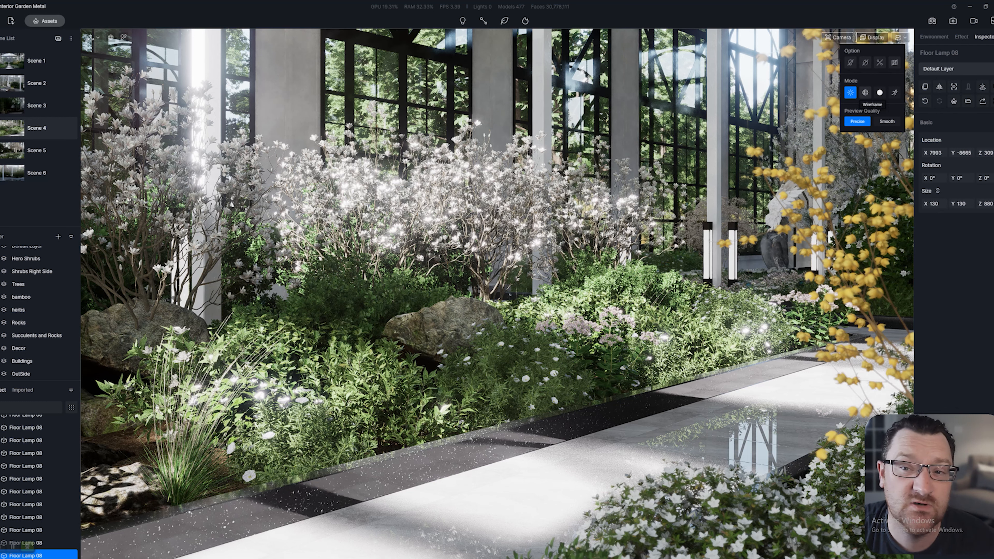
# Hide the bamboo, herbs, Rocks, Succulents and Rocks, Decor and Buildings layers
pyautogui.scroll(1, 39, 258)
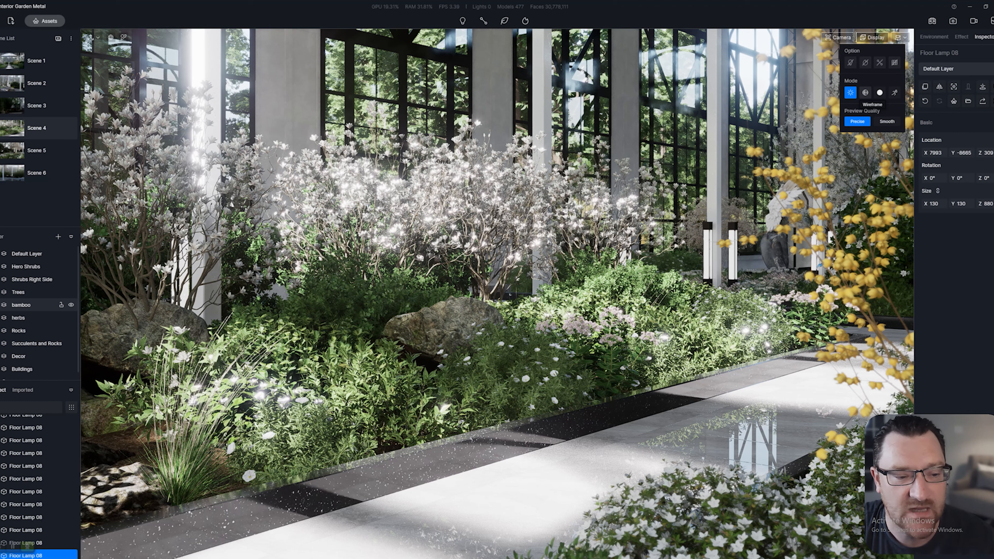
pyautogui.scroll(-1, 40, 361)
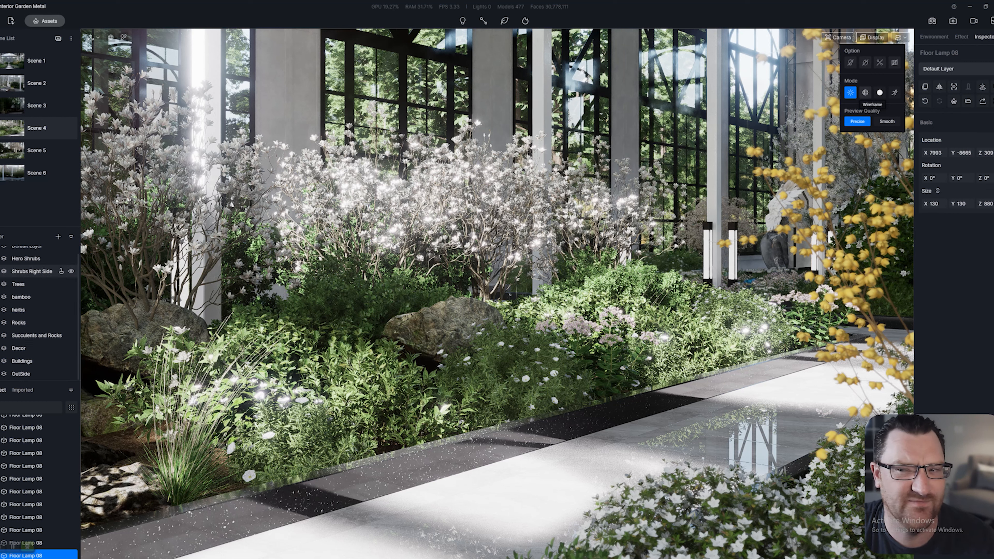
pyautogui.scroll(1, 39, 279)
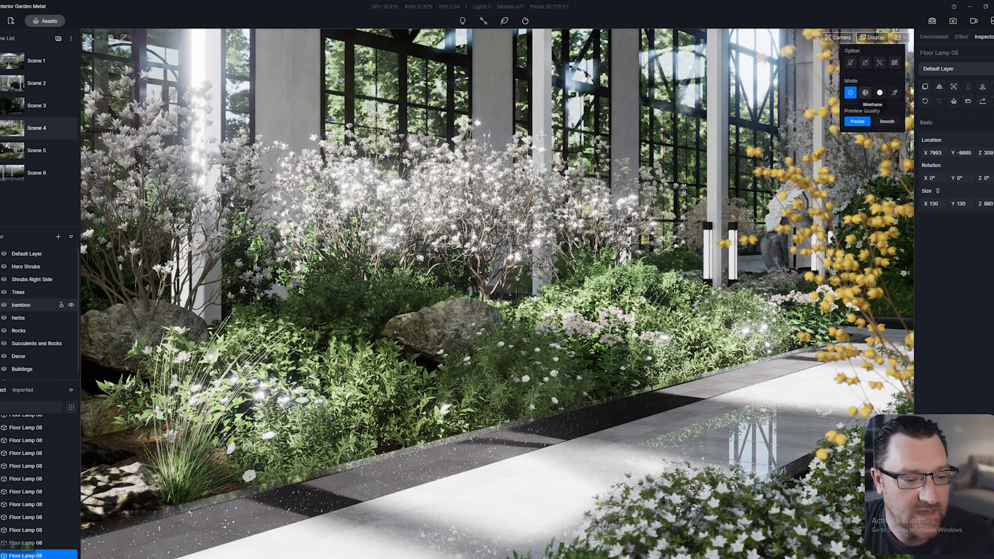
pyautogui.click(71, 305)
pyautogui.click(71, 318)
pyautogui.click(71, 330)
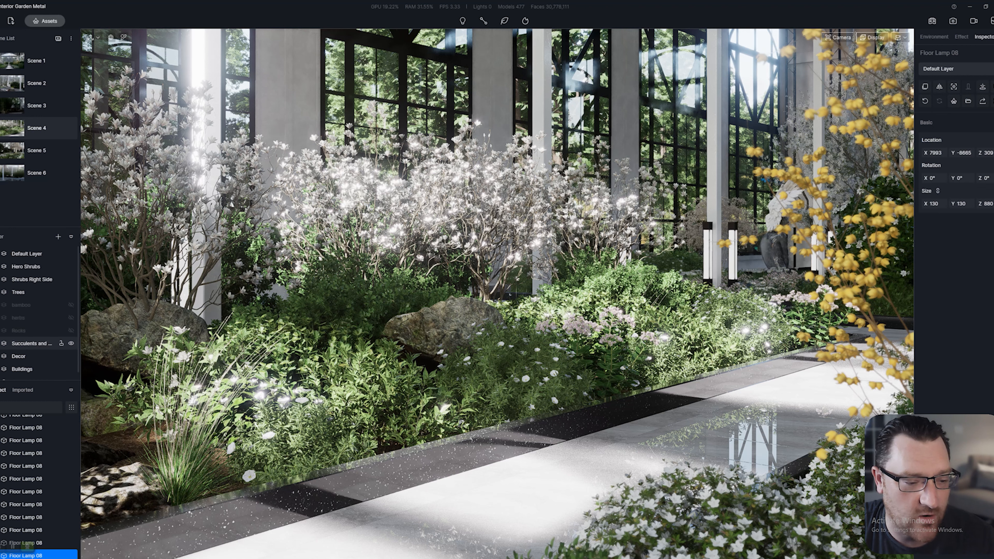
pyautogui.click(71, 343)
pyautogui.click(71, 356)
pyautogui.click(71, 369)
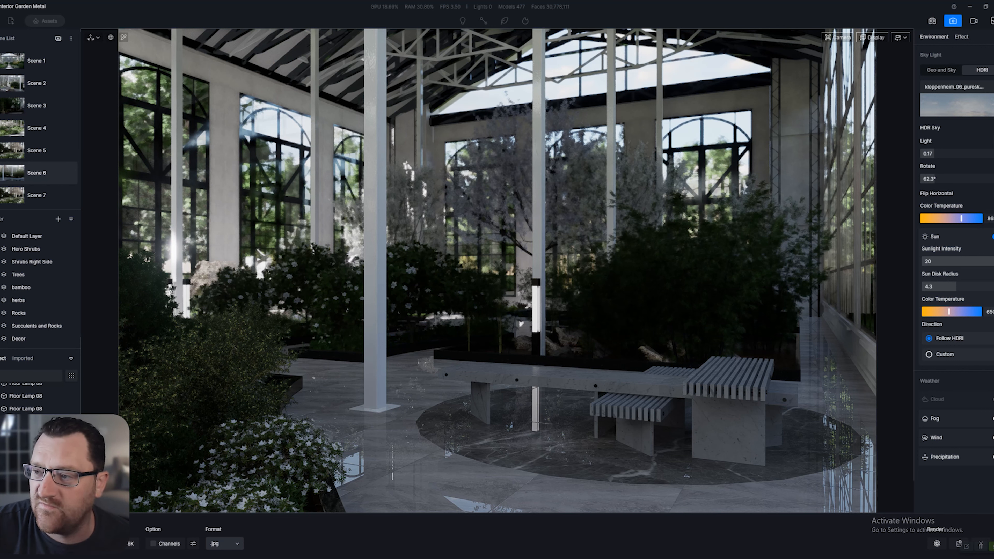
# Turn off automatic exposure, toggle the sun off and back on, and load Scene 1
pyautogui.click(961, 37)
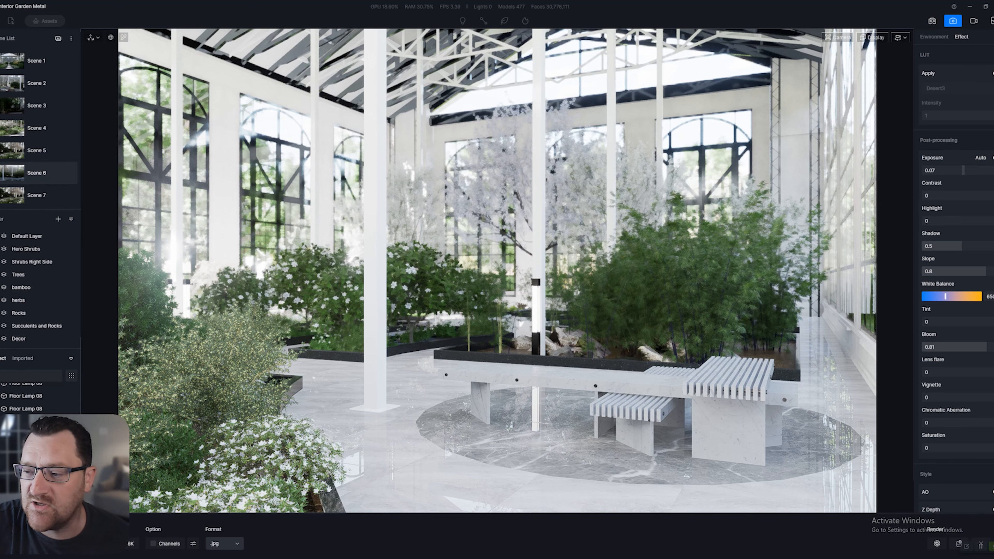
pyautogui.click(992, 158)
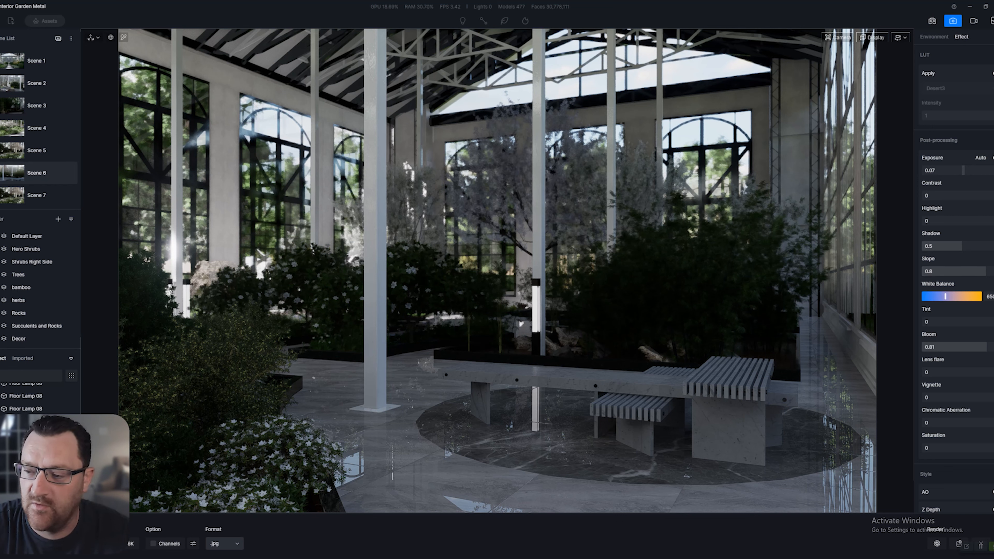
pyautogui.click(933, 36)
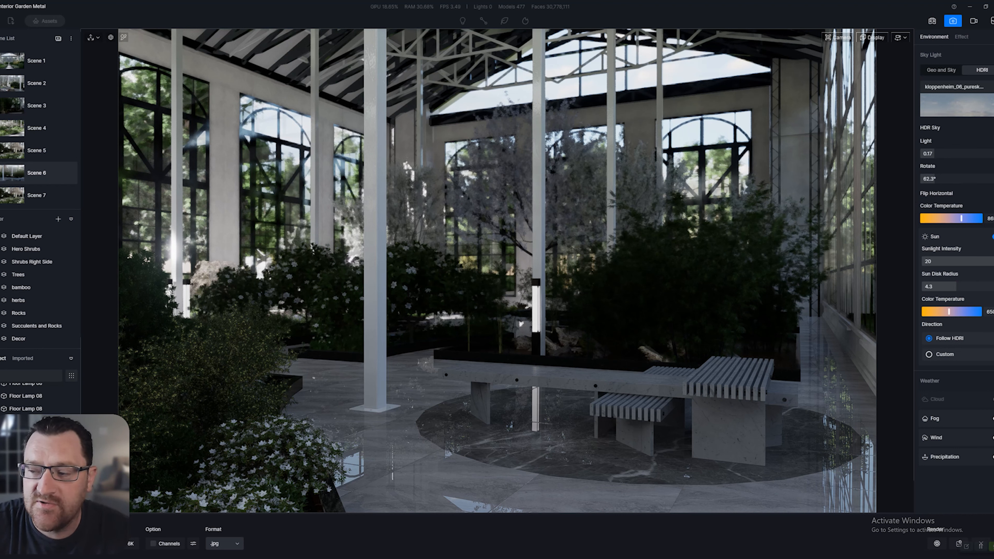
pyautogui.click(993, 236)
pyautogui.click(993, 237)
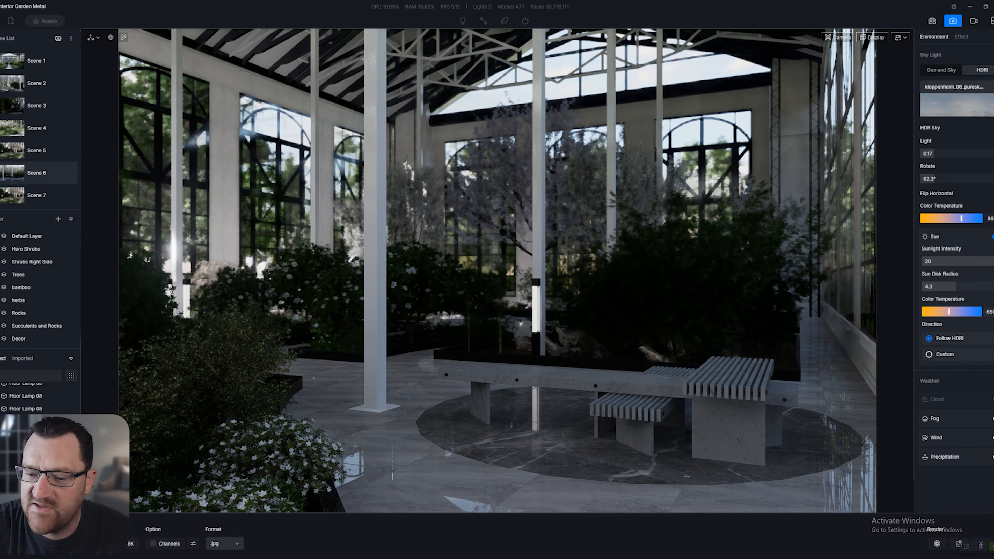
pyautogui.click(37, 61)
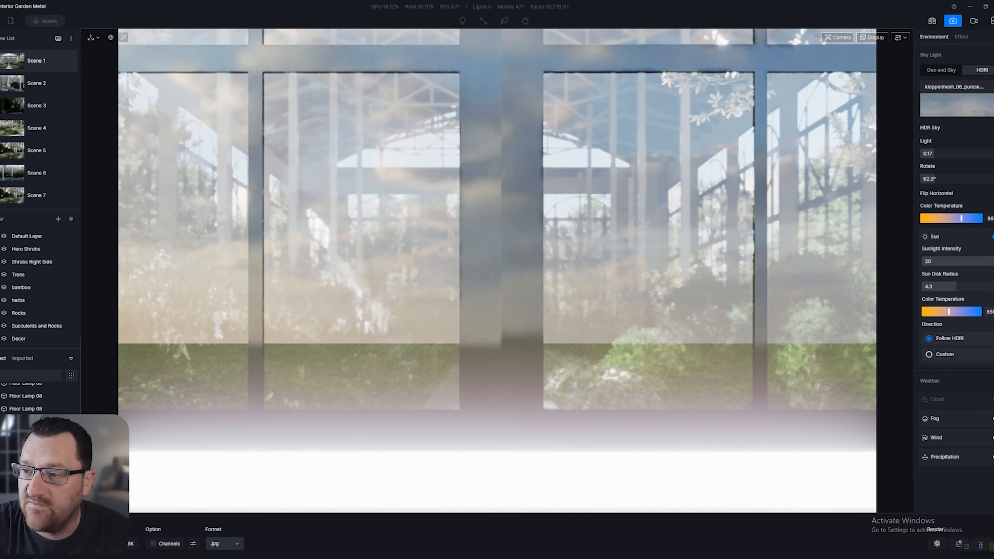
# Set camera clipping to 138.9 to clear the glass wall and disable depth of field
pyautogui.click(837, 38)
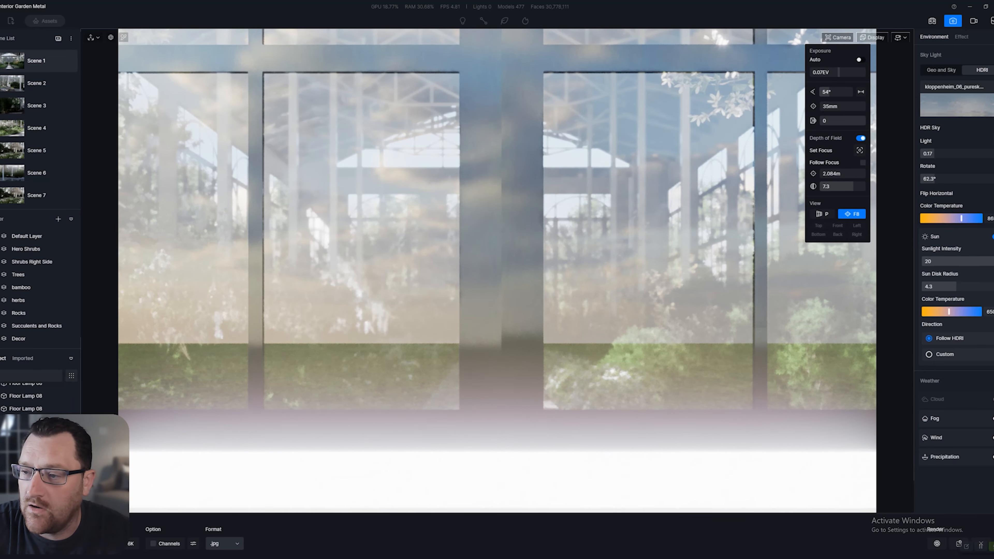
pyautogui.moveTo(822, 121)
pyautogui.mouseDown()
pyautogui.moveTo(864, 121)
pyautogui.moveTo(820, 120)
pyautogui.mouseUp()
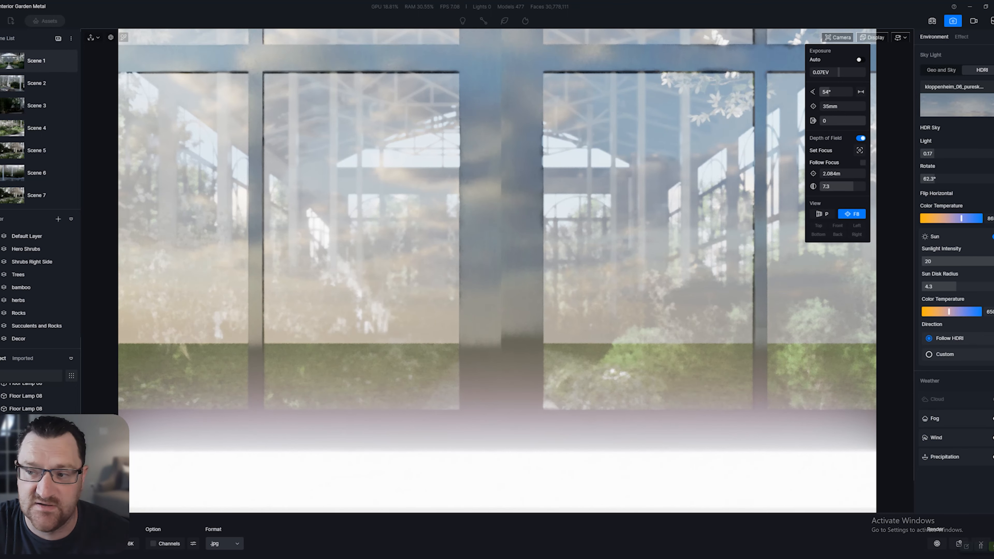
pyautogui.moveTo(821, 120); pyautogui.dragTo(826, 121)
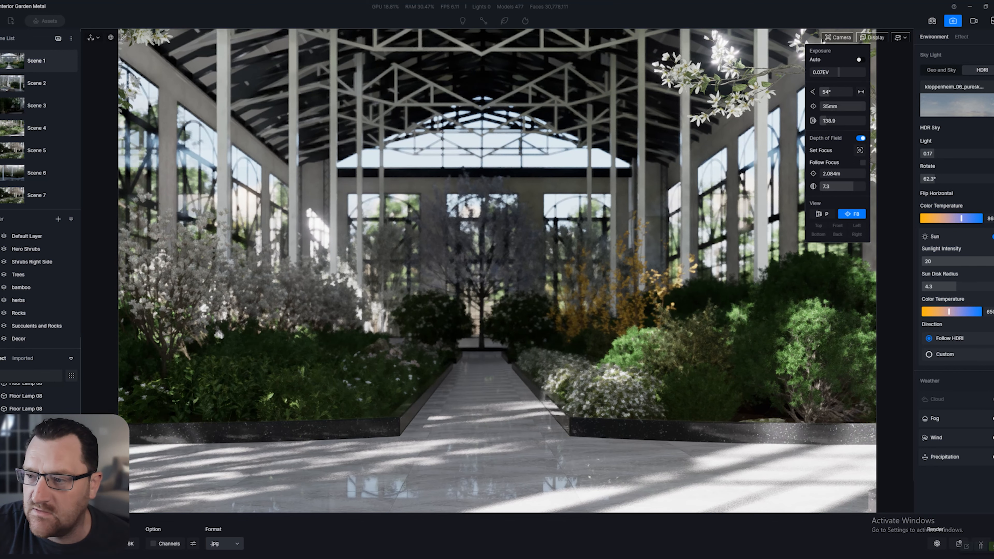
pyautogui.click(860, 138)
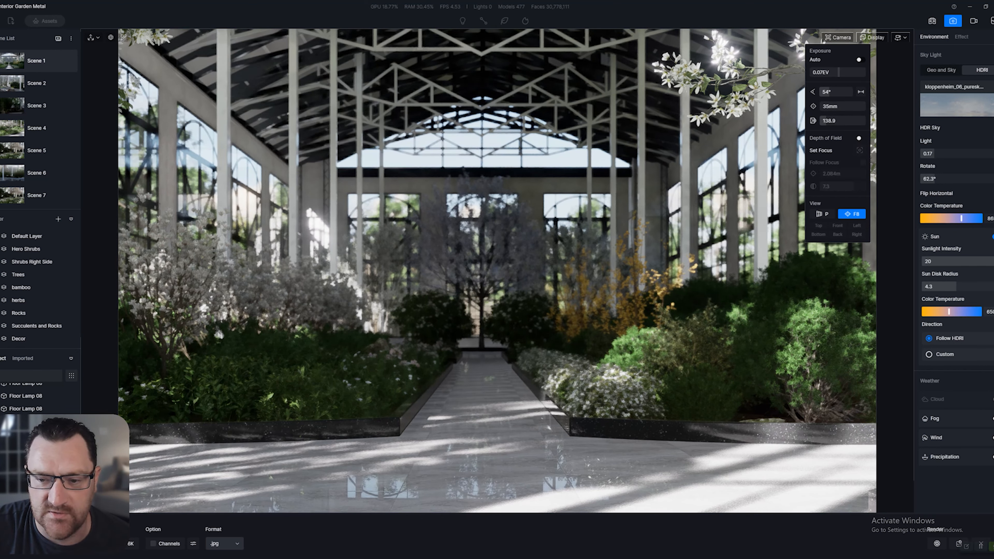
pyautogui.click(837, 37)
# Toggle the sun and give it a custom direction at altitude 40, azimuth 0
pyautogui.click(993, 236)
pyautogui.click(992, 236)
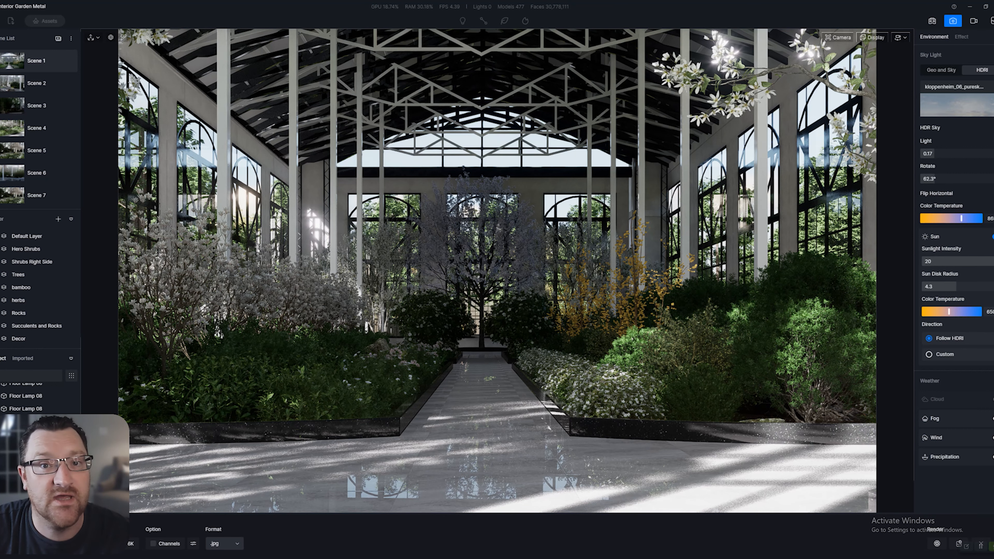
pyautogui.click(929, 354)
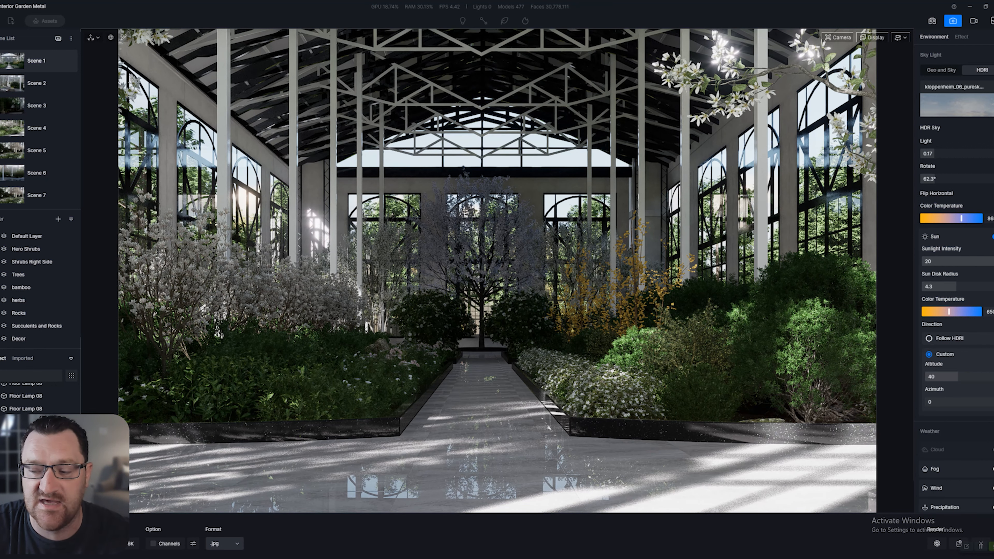
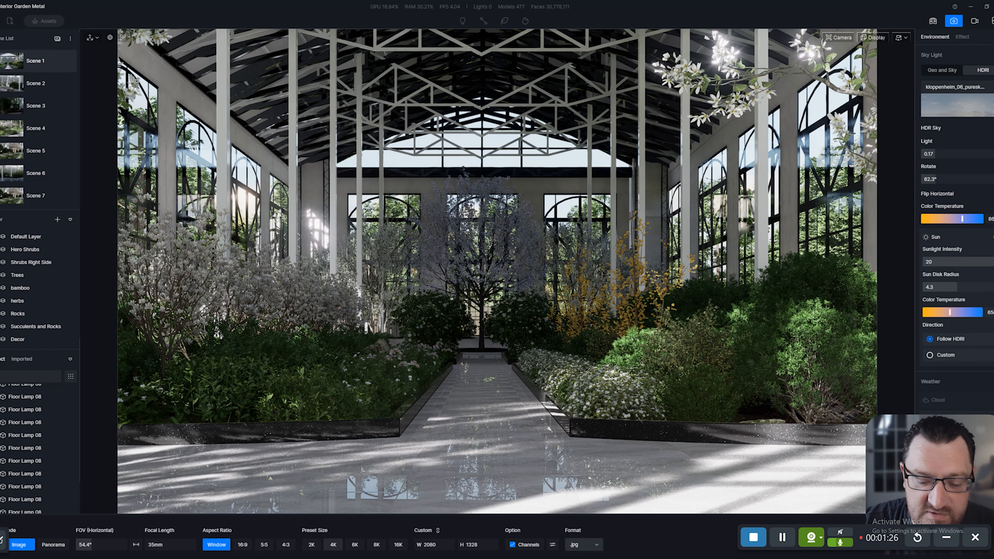
# Choose the 4K preset (4096 × 2160) and enable render Channels, showing the channel choices
pyautogui.click(333, 544)
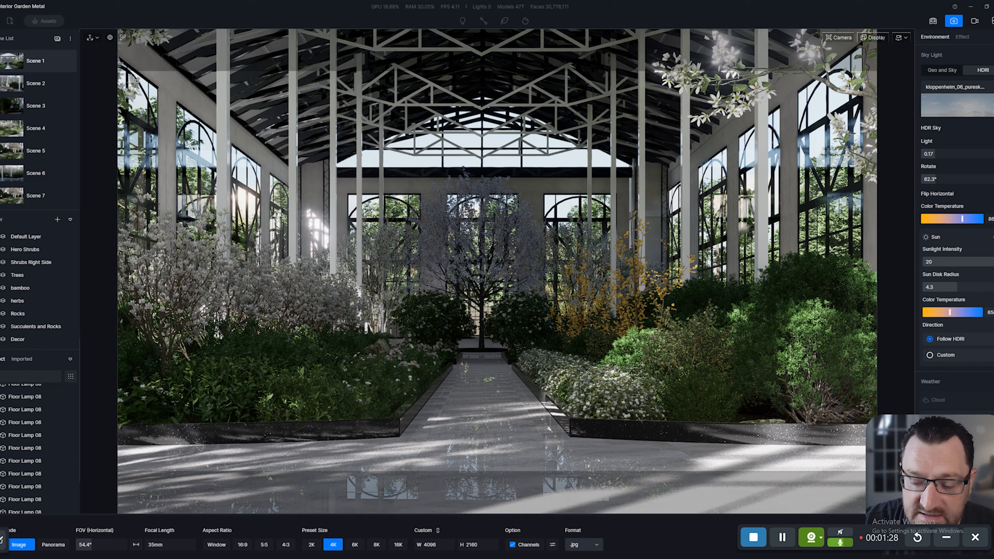
pyautogui.click(512, 544)
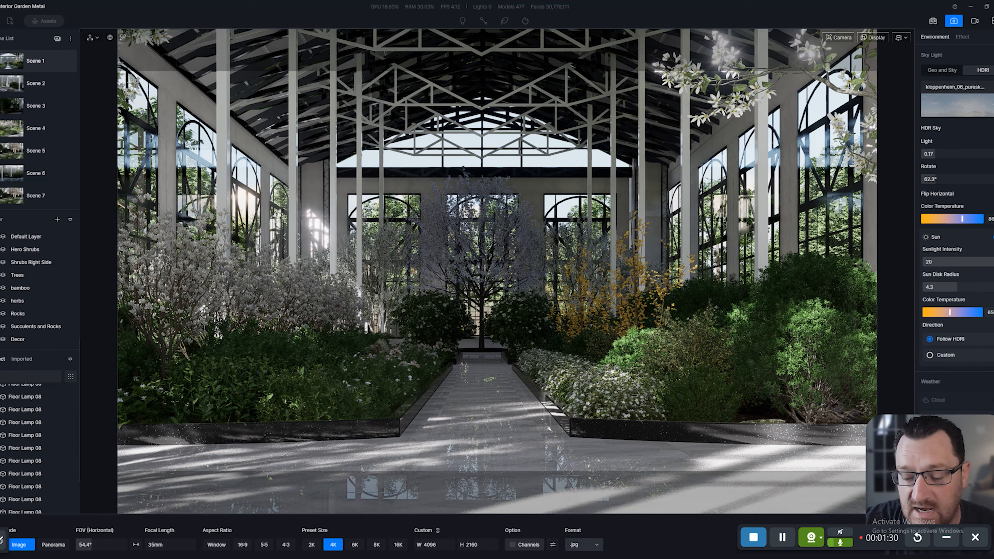
pyautogui.click(512, 544)
pyautogui.click(512, 544)
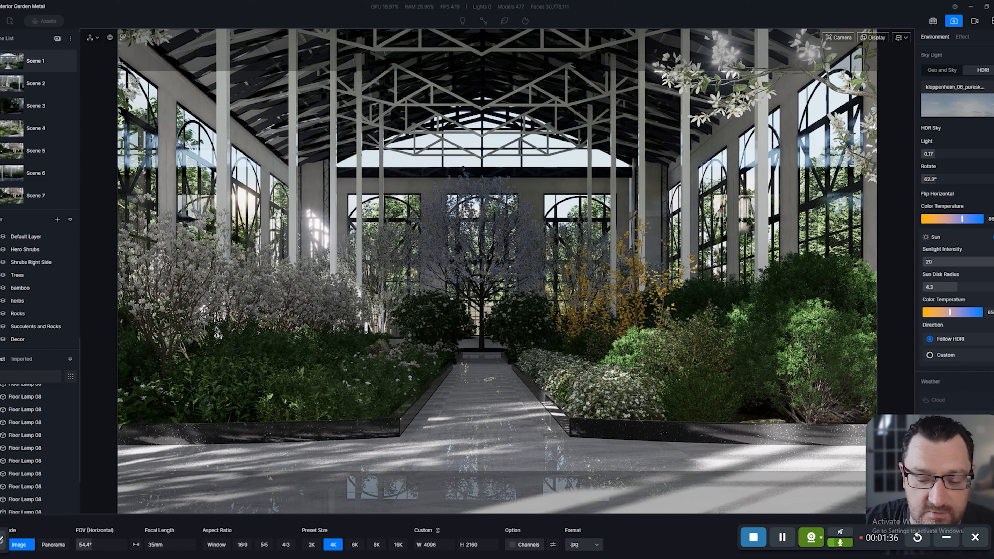
pyautogui.click(512, 544)
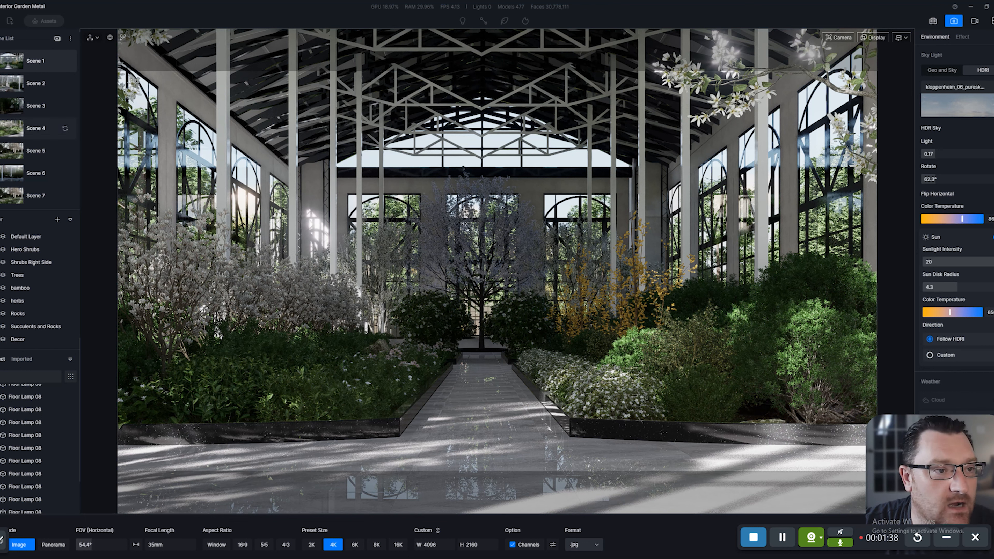
pyautogui.click(1, 11)
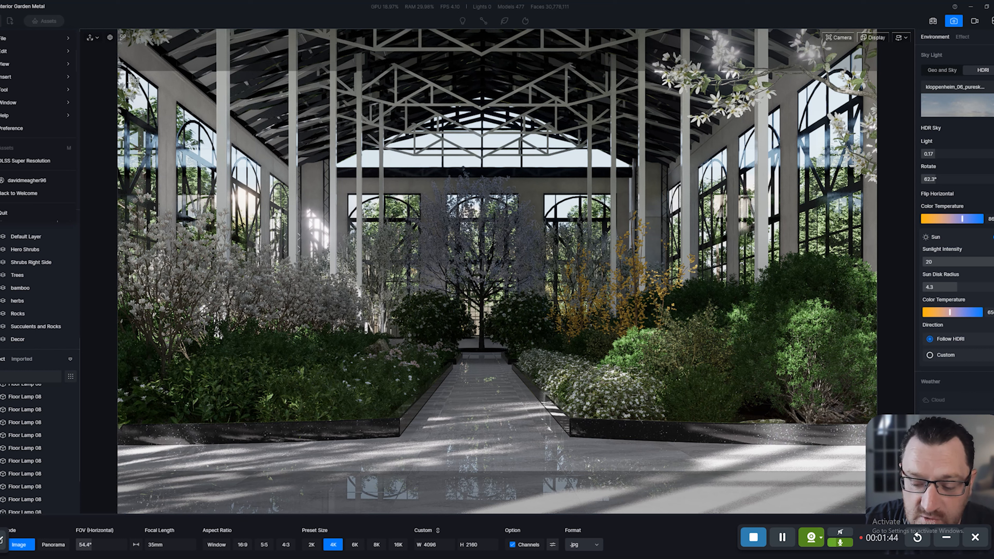
pyautogui.click(552, 545)
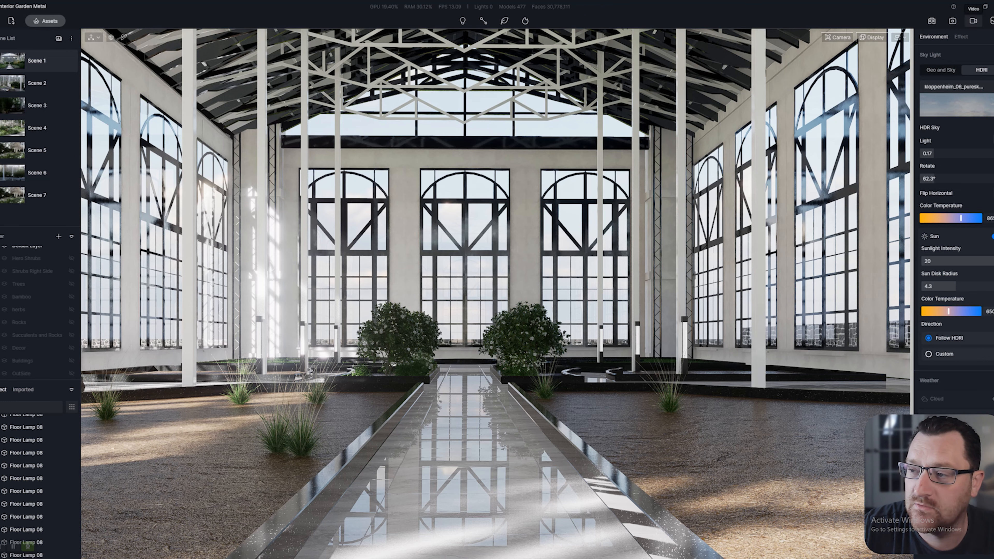
# In video mode, review Clip 1, then create Clip 5 with its first camera keyframe down the path
pyautogui.click(973, 21)
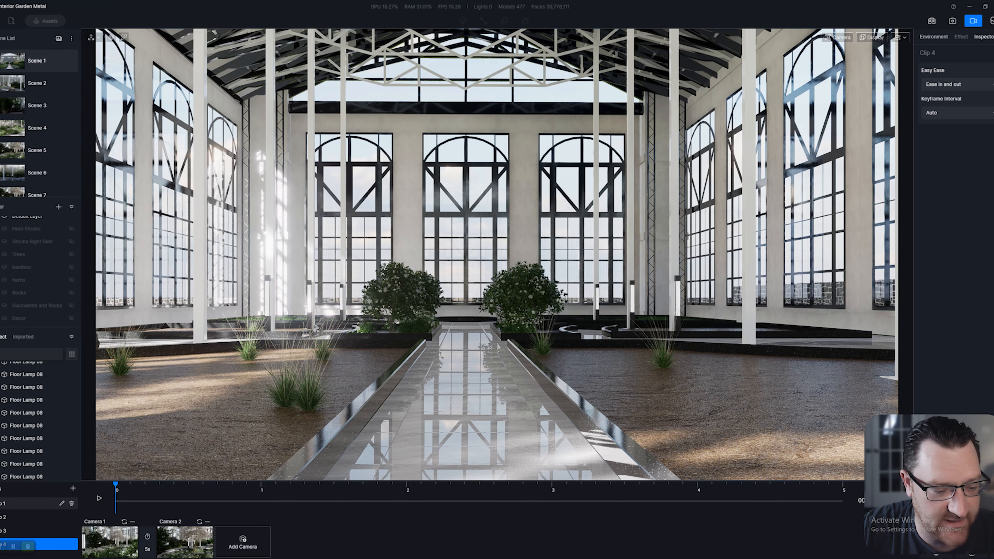
pyautogui.click(31, 503)
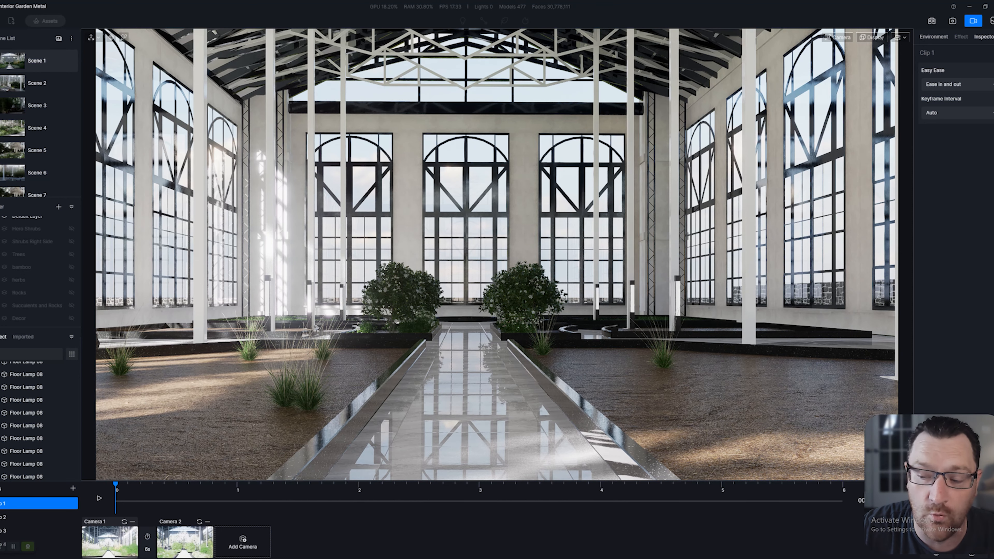
pyautogui.click(110, 541)
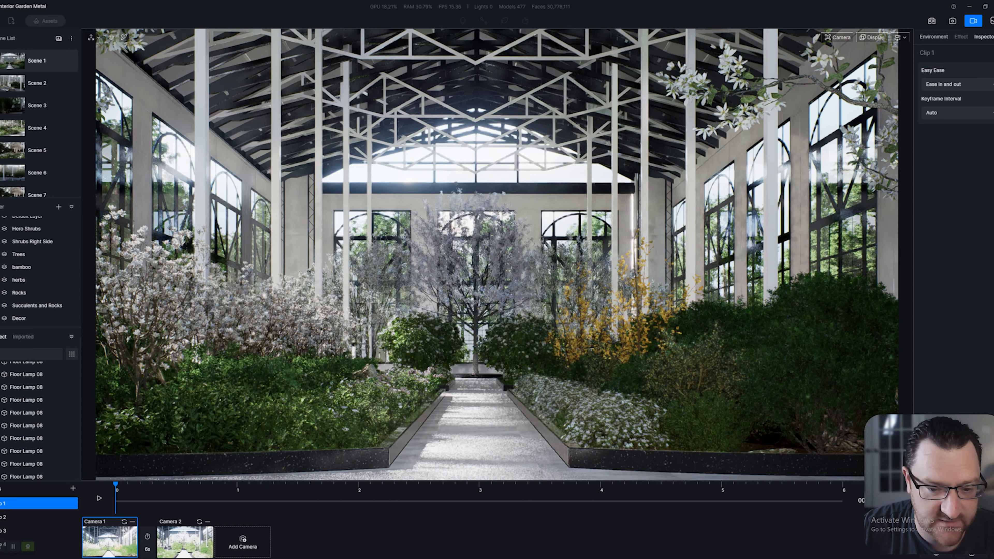
pyautogui.click(73, 488)
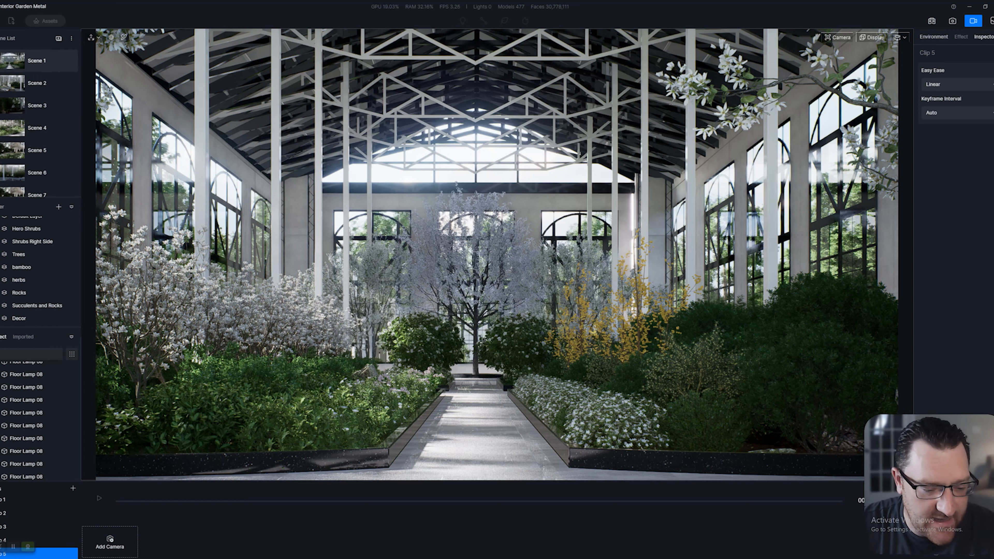
pyautogui.click(109, 542)
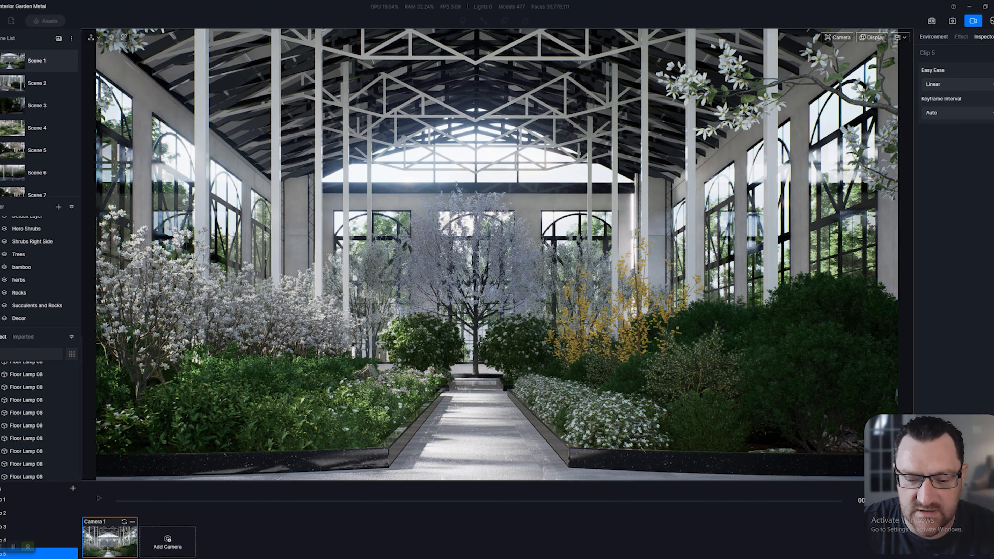
# Move the camera forward along the garden path and add Camera 2 as the second keyframe
pyautogui.press('w')
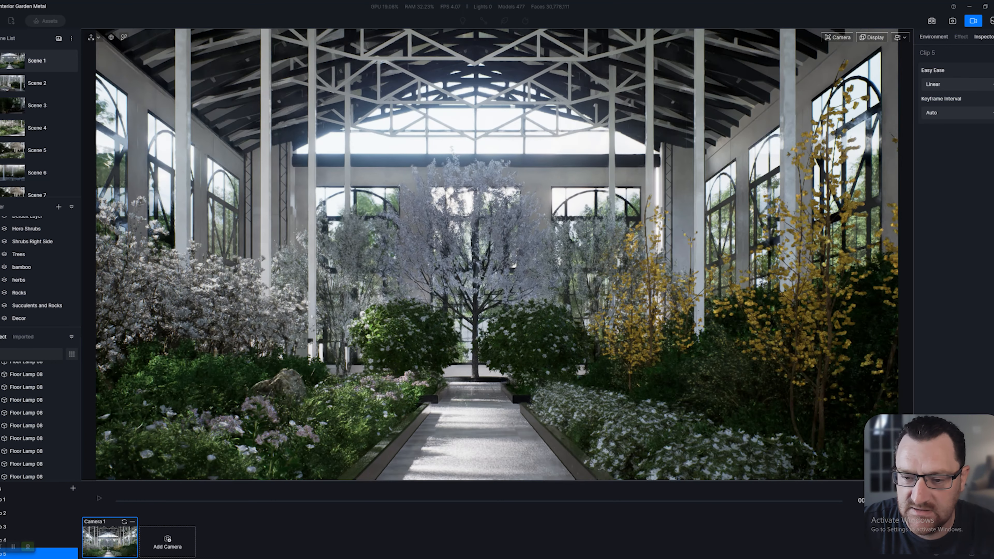
pyautogui.press('s')
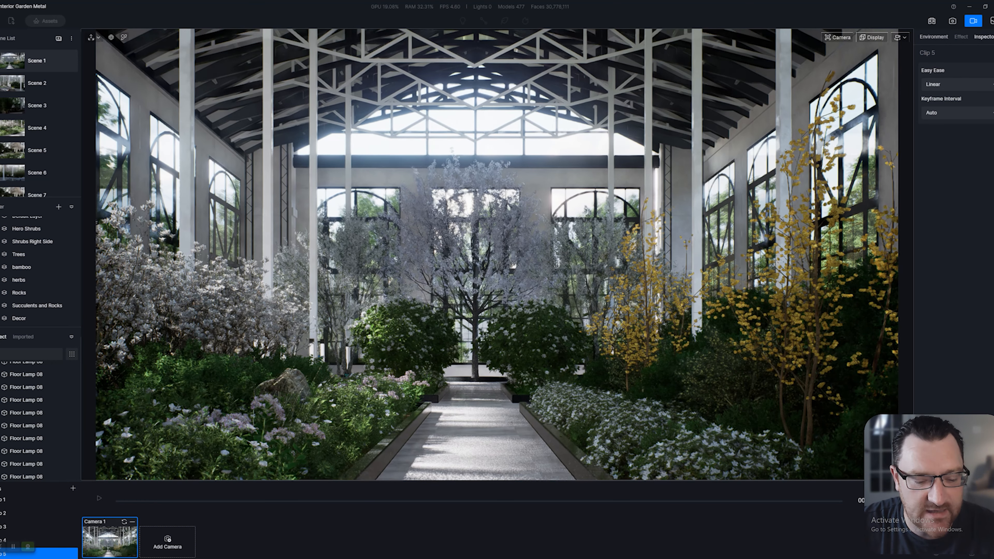
pyautogui.click(168, 542)
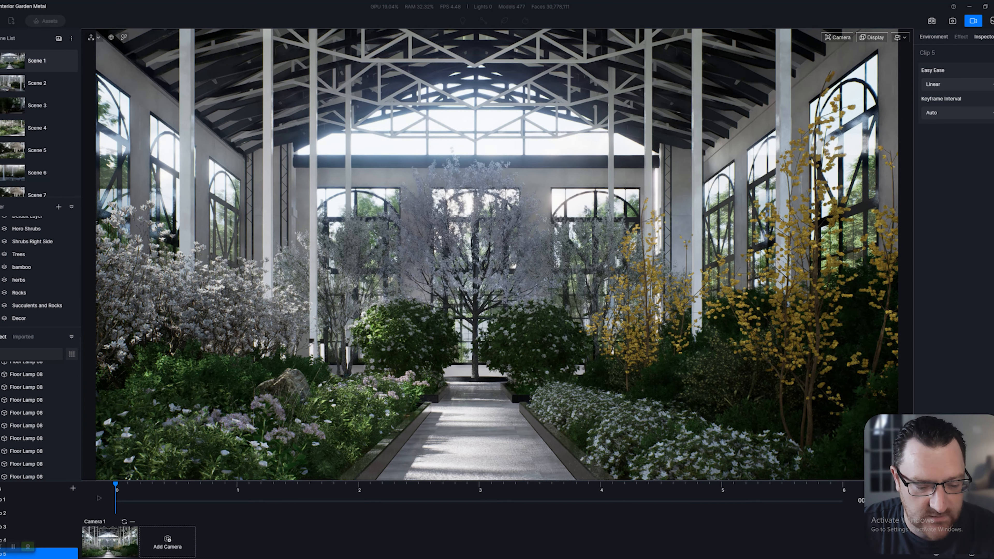
pyautogui.click(110, 542)
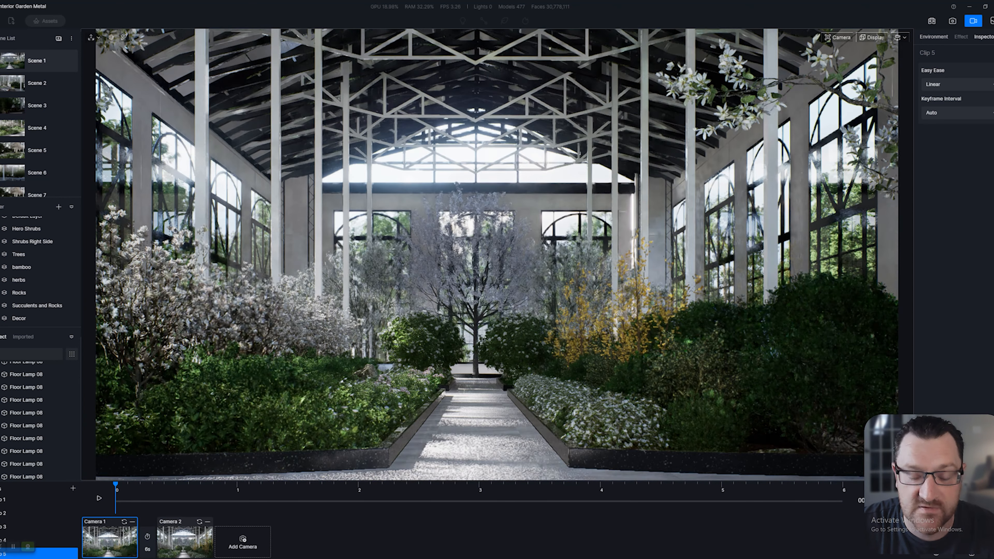
pyautogui.click(185, 542)
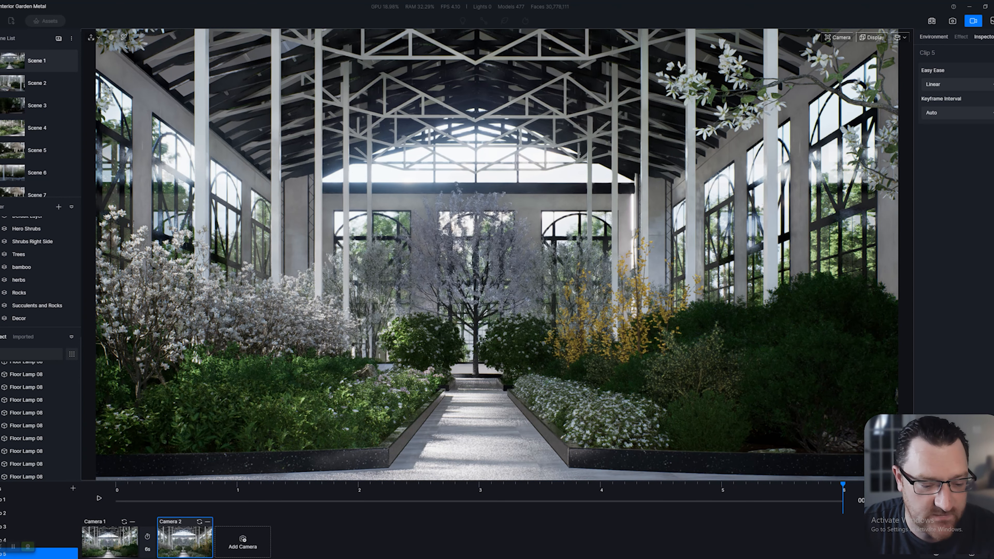
# Set the clip's duration to 8 seconds
pyautogui.click(147, 549)
pyautogui.write('8')
pyautogui.press('Return')
pyautogui.click(99, 498)
pyautogui.click(99, 498)
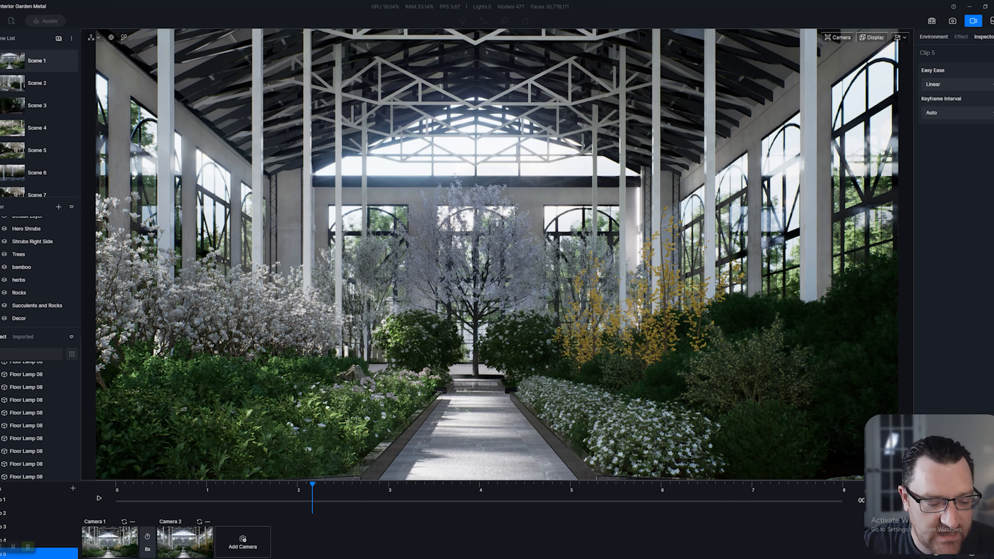
# Load Clip 2 at its first camera keyframe and play a preview of its camera move
pyautogui.click(32, 513)
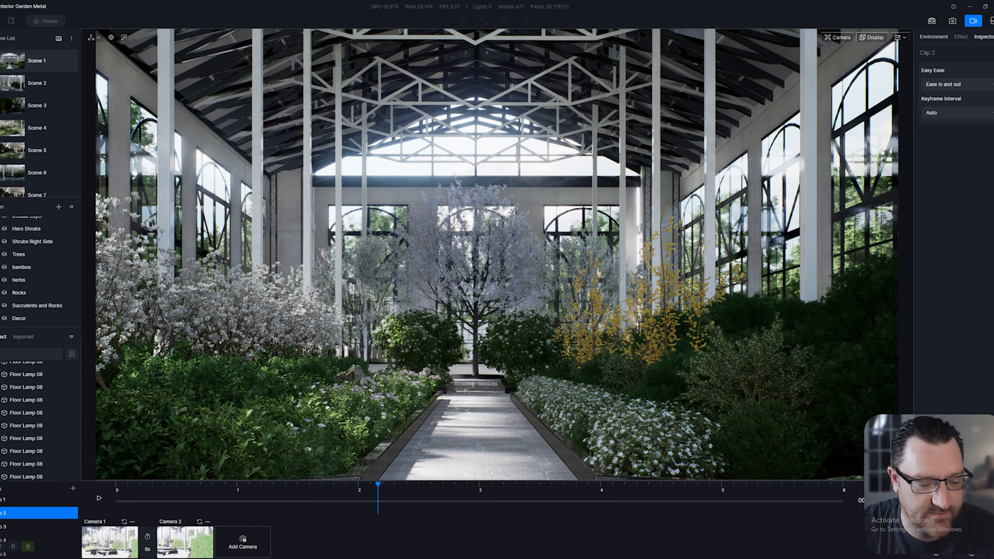
pyautogui.click(110, 541)
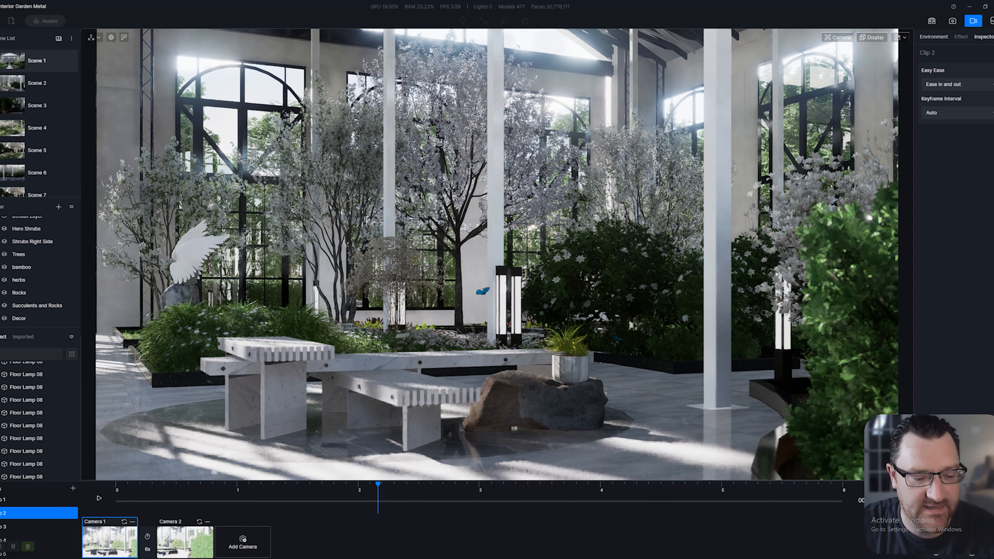
pyautogui.press('space')
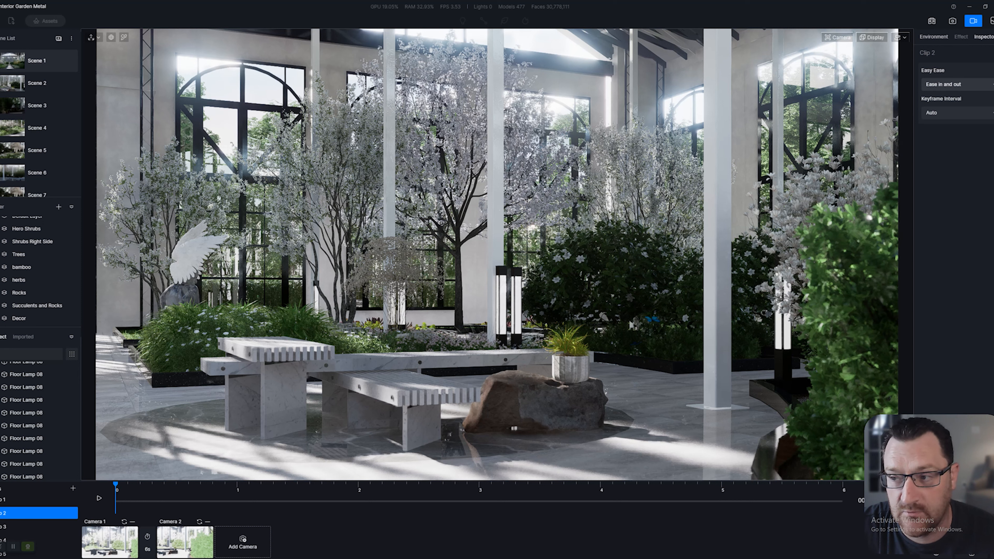
# Keep Clip 2's easing at Ease in and out and its video export resolution at 2K
pyautogui.click(978, 84)
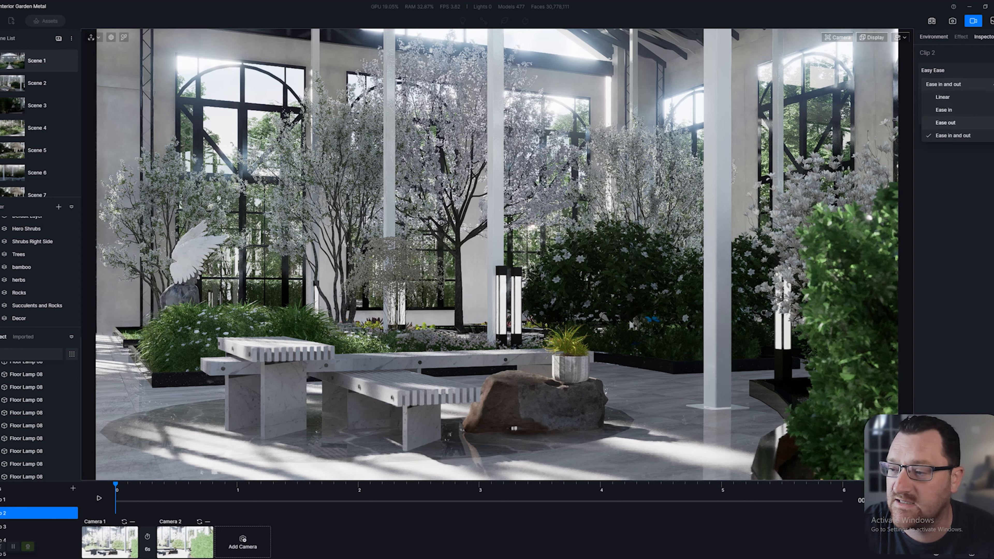
pyautogui.click(953, 135)
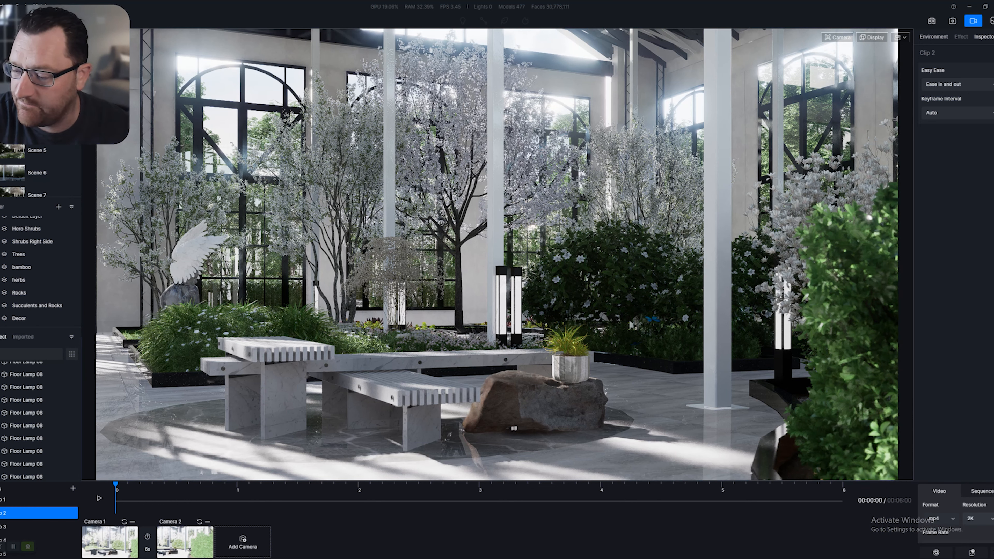
pyautogui.click(976, 518)
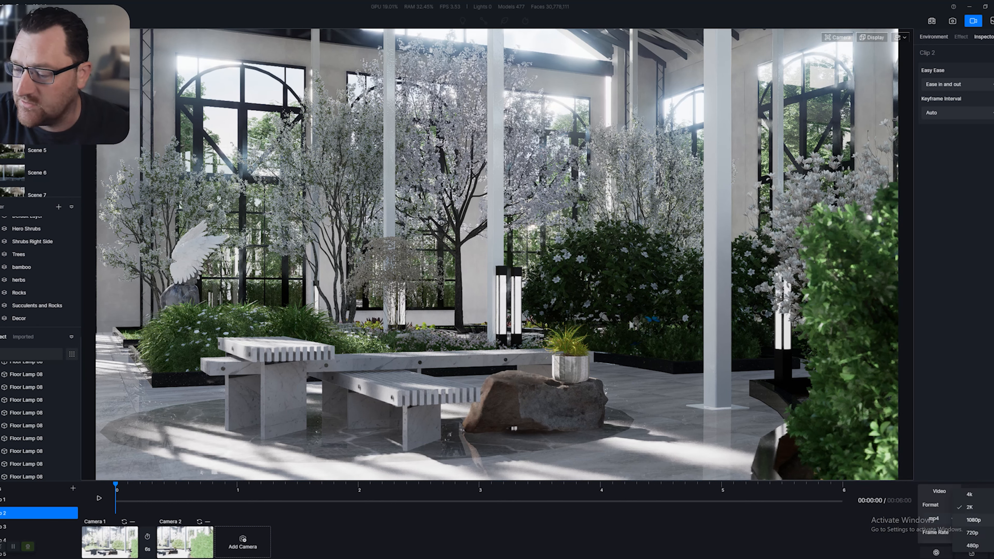
pyautogui.click(970, 507)
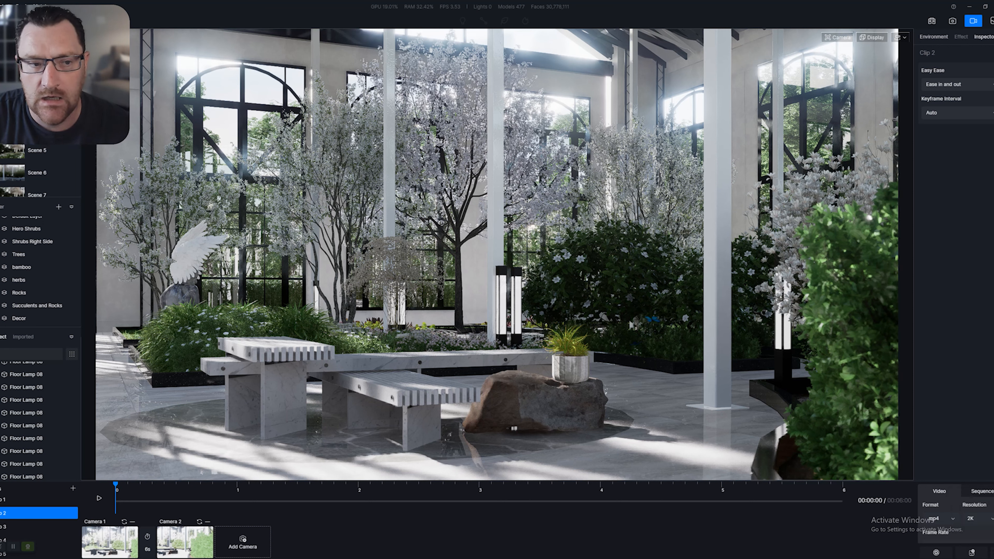